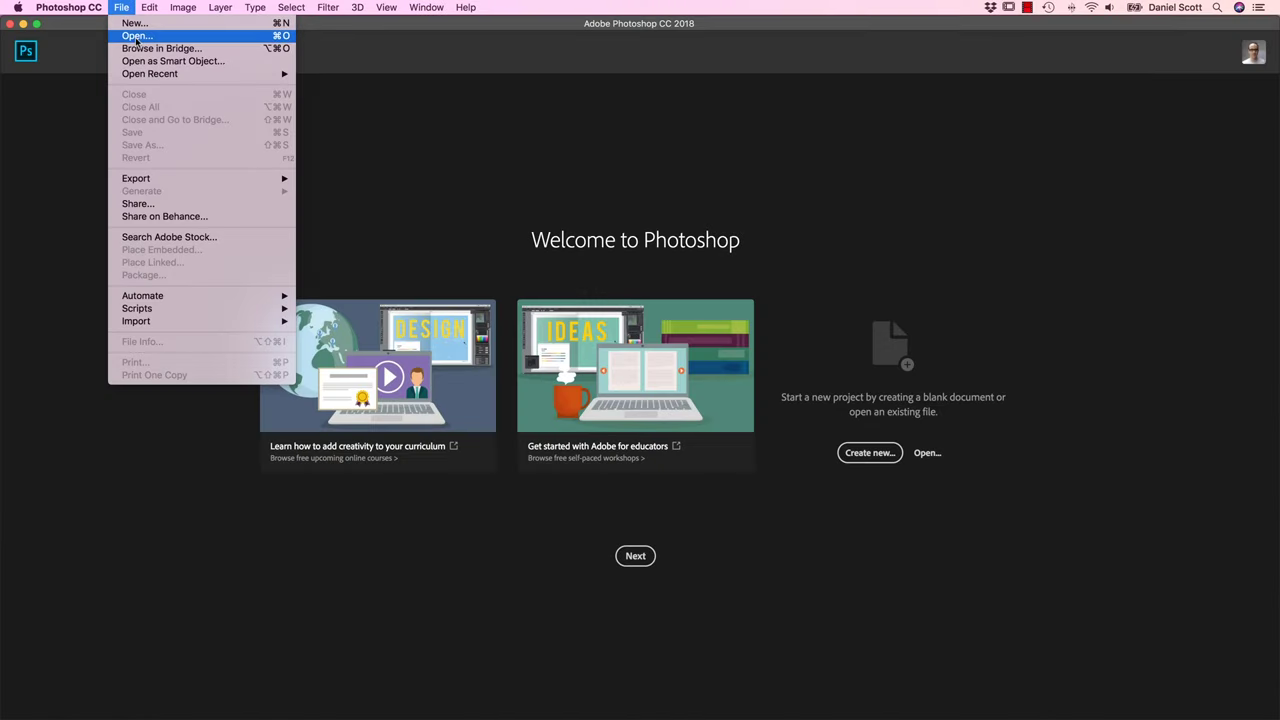
# Step: Open Bottle Island 01 through 05.jpg from the Exercise Files > 10 Blending Modes folder
pyautogui.click(137, 36)
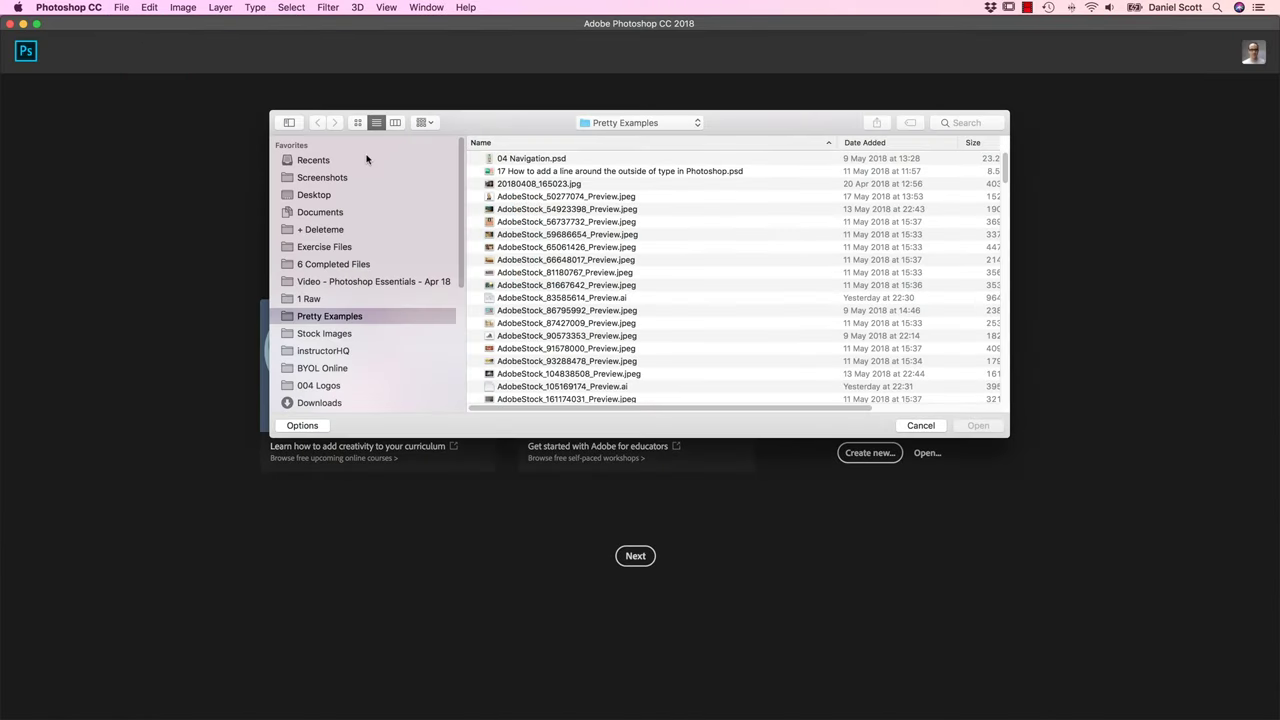
pyautogui.click(343, 250)
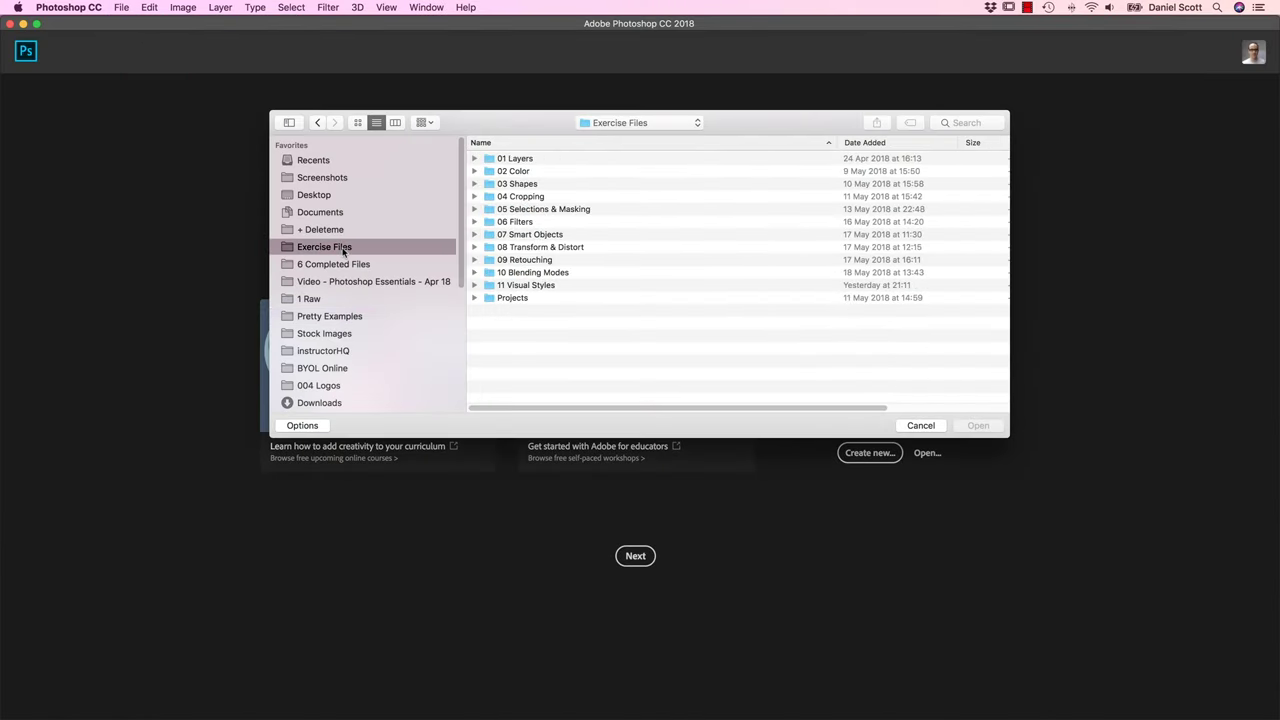
pyautogui.click(532, 274)
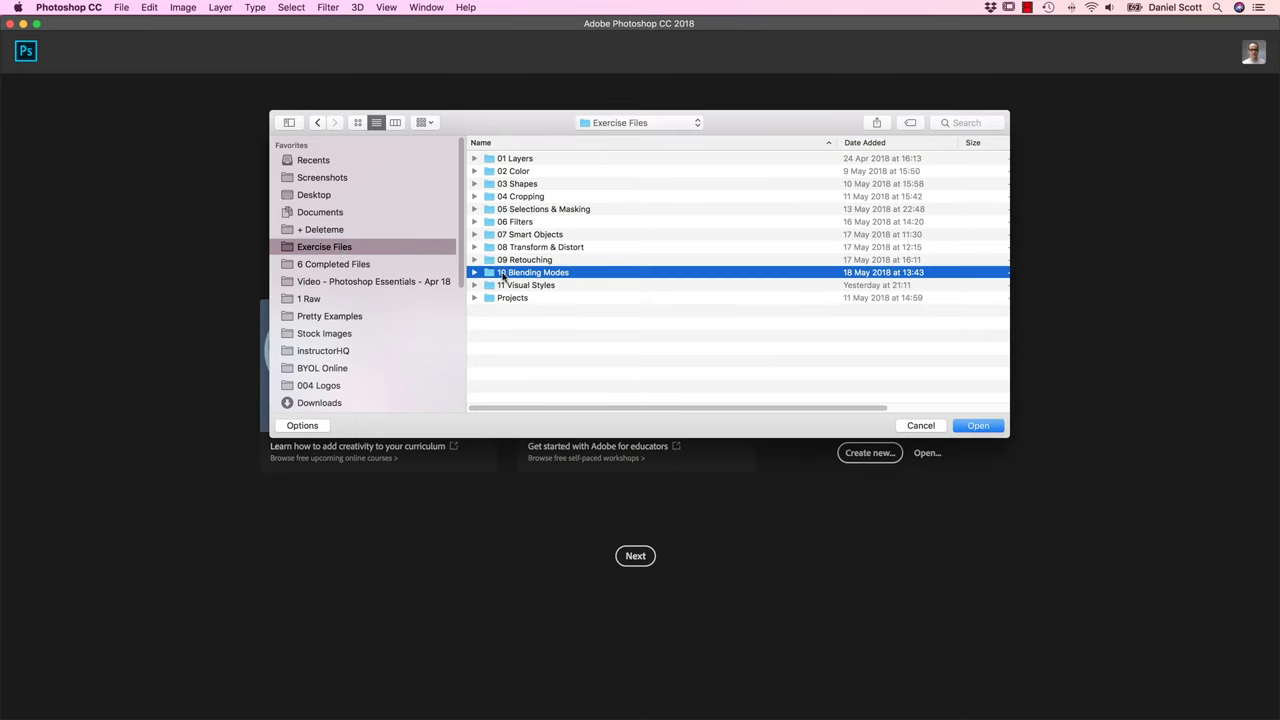
pyautogui.doubleClick(503, 276)
pyautogui.click(537, 211)
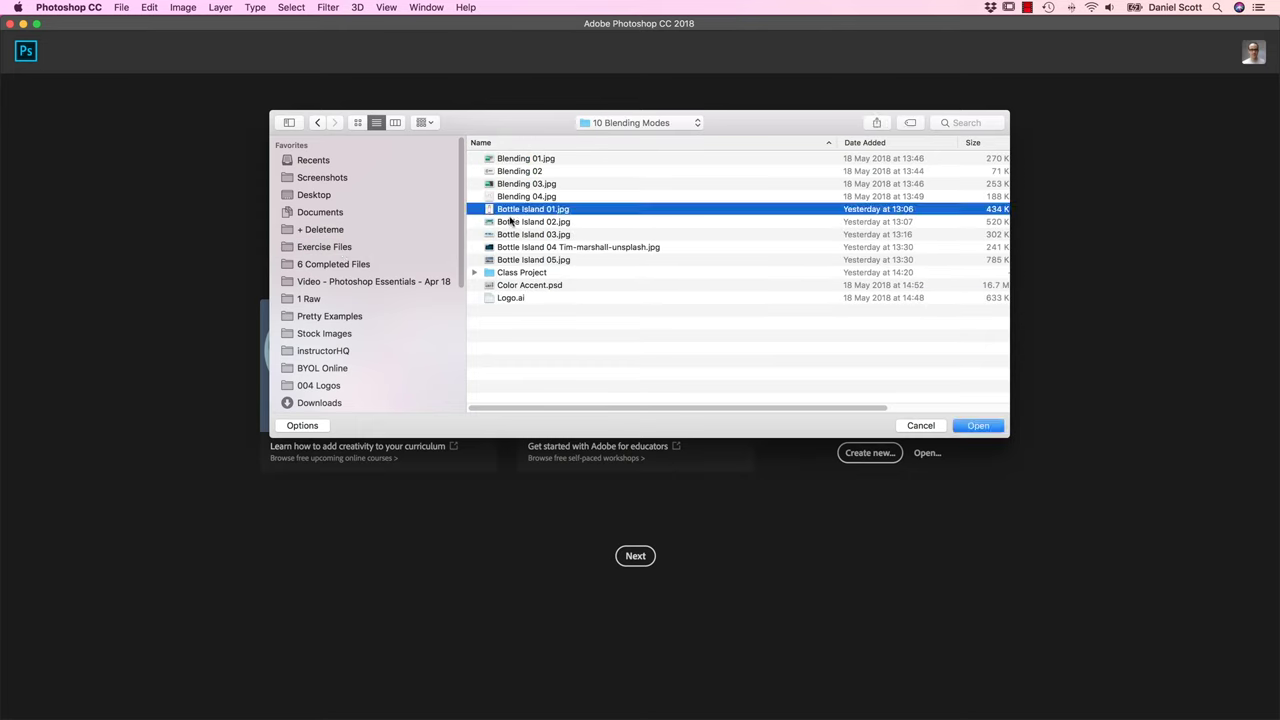
pyautogui.keyDown('shift'); pyautogui.click(543, 260); pyautogui.keyUp('shift')
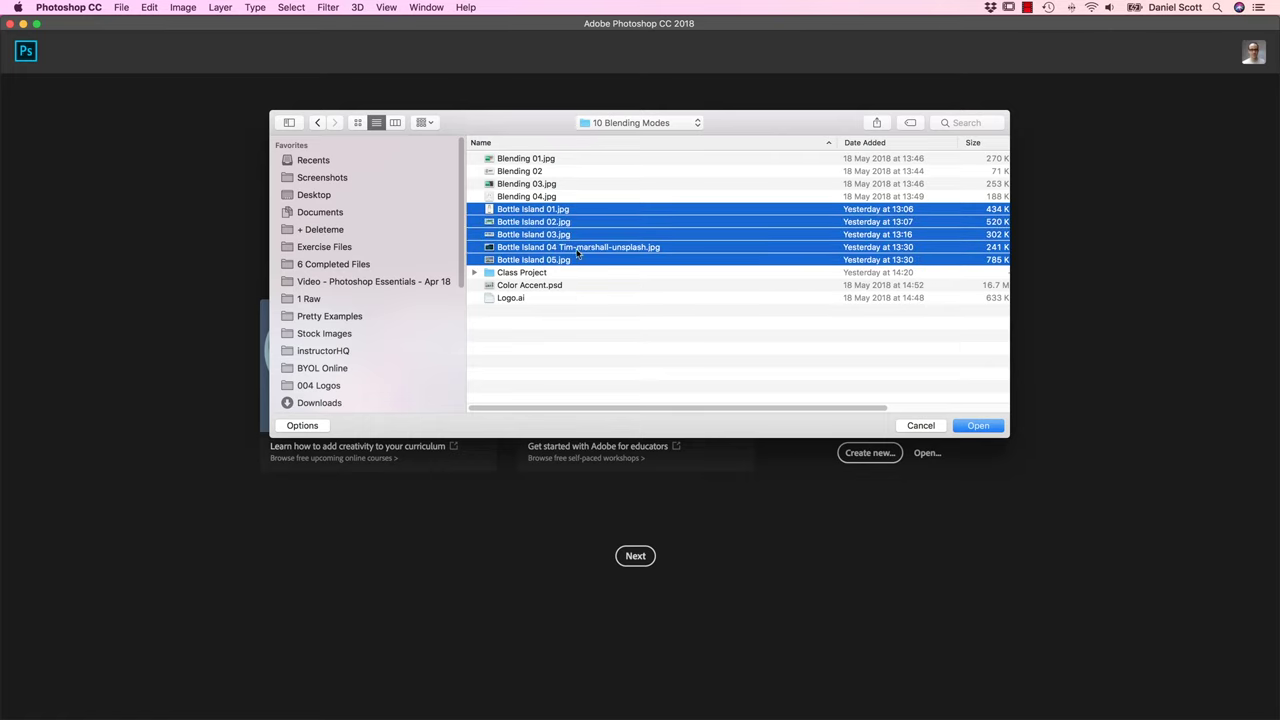
pyautogui.click(978, 426)
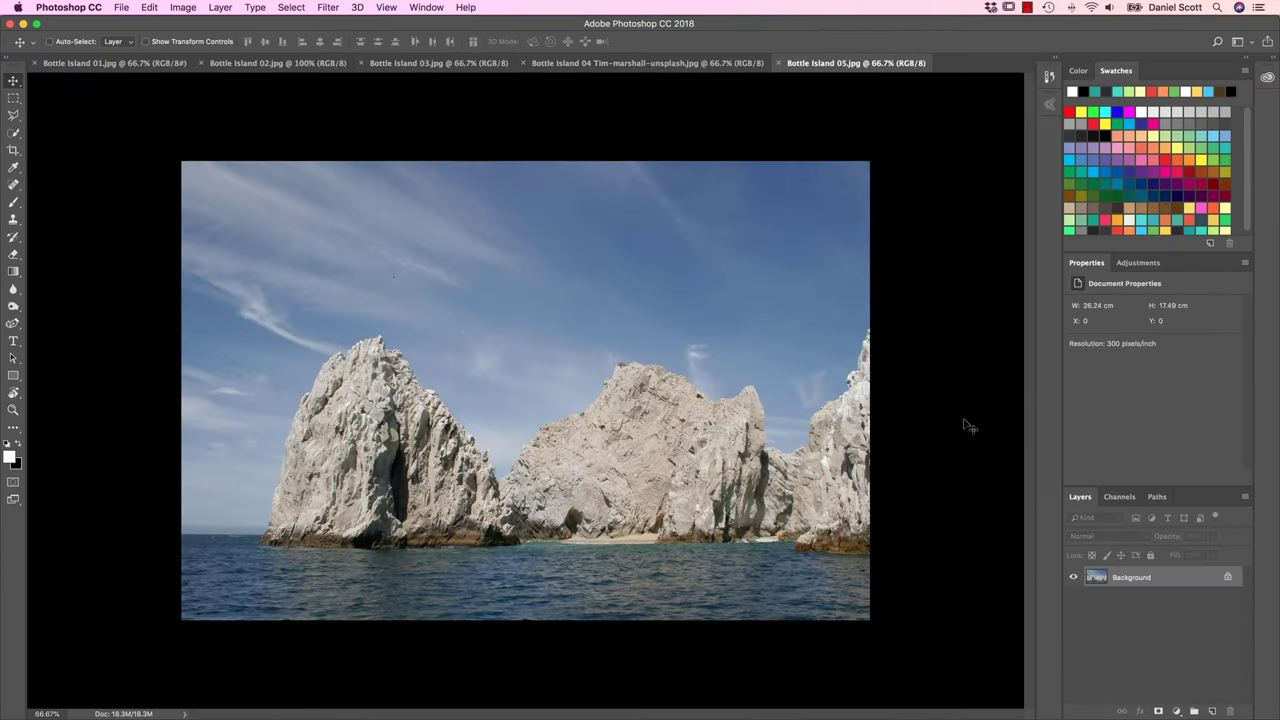
# Step: Bring up the Bottle Island 02 tropical island image and pick the Quick Selection tool
pyautogui.click(85, 66)
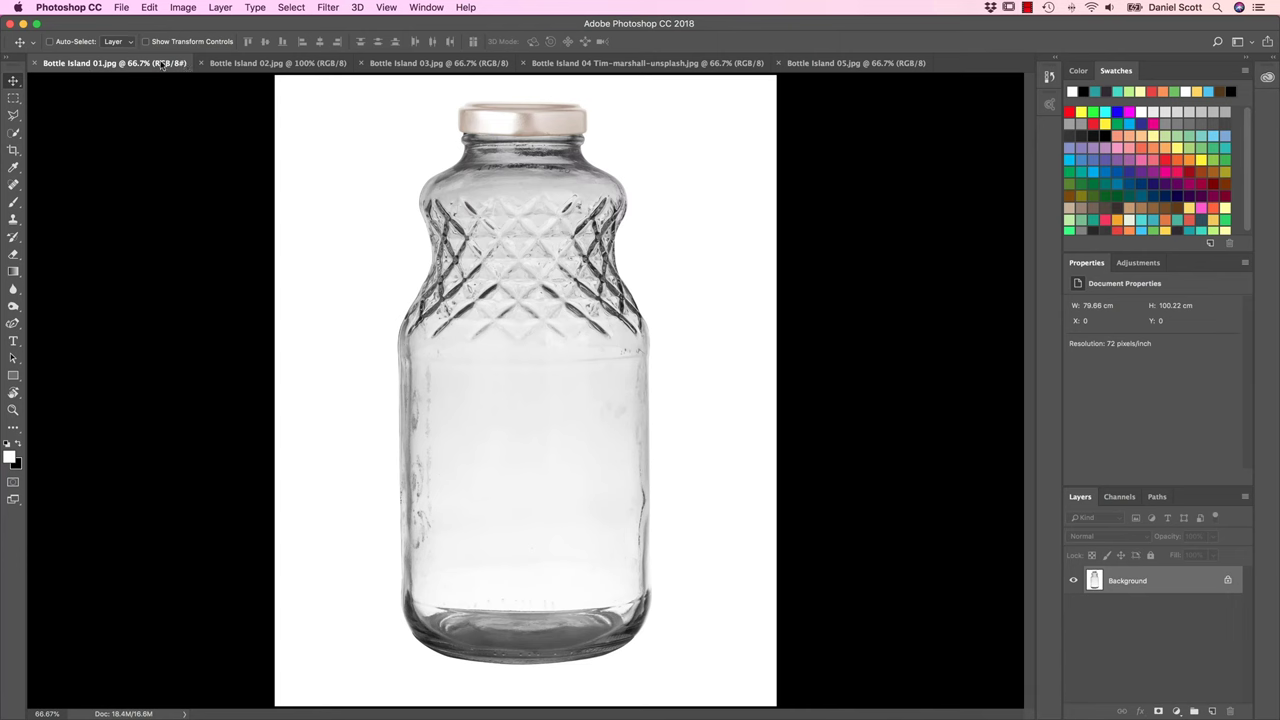
pyautogui.click(254, 66)
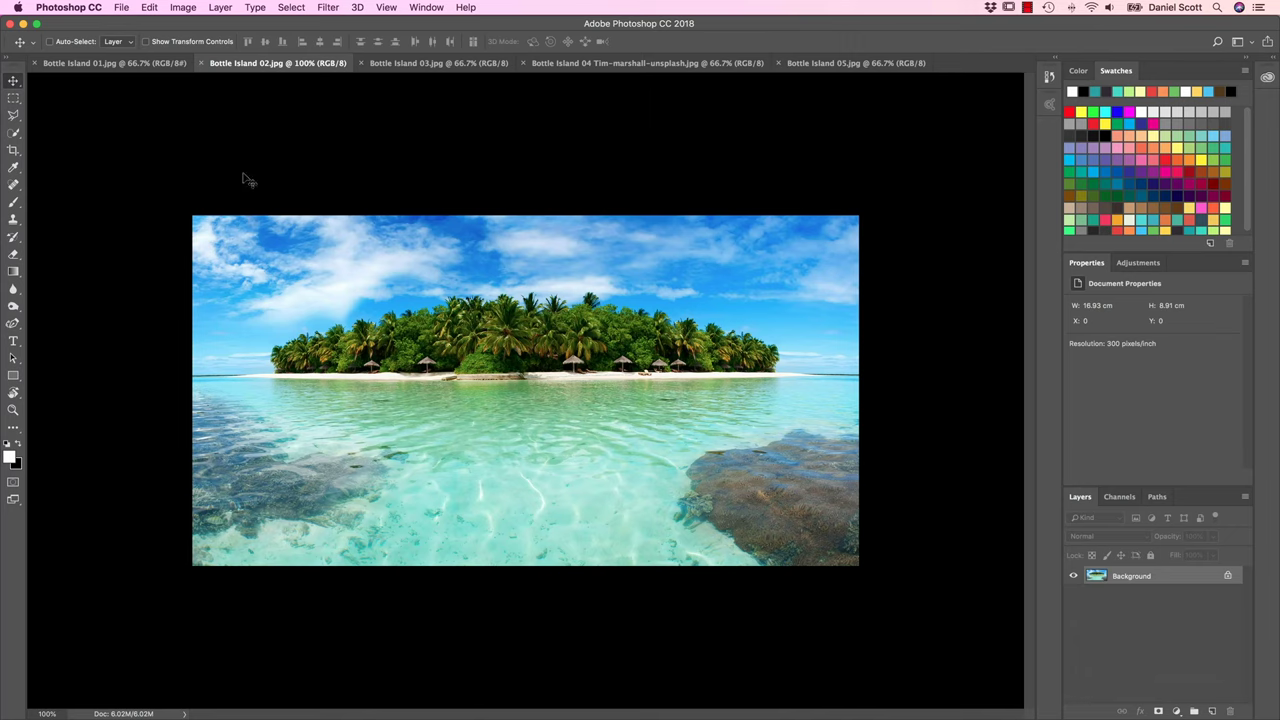
pyautogui.click(13, 135)
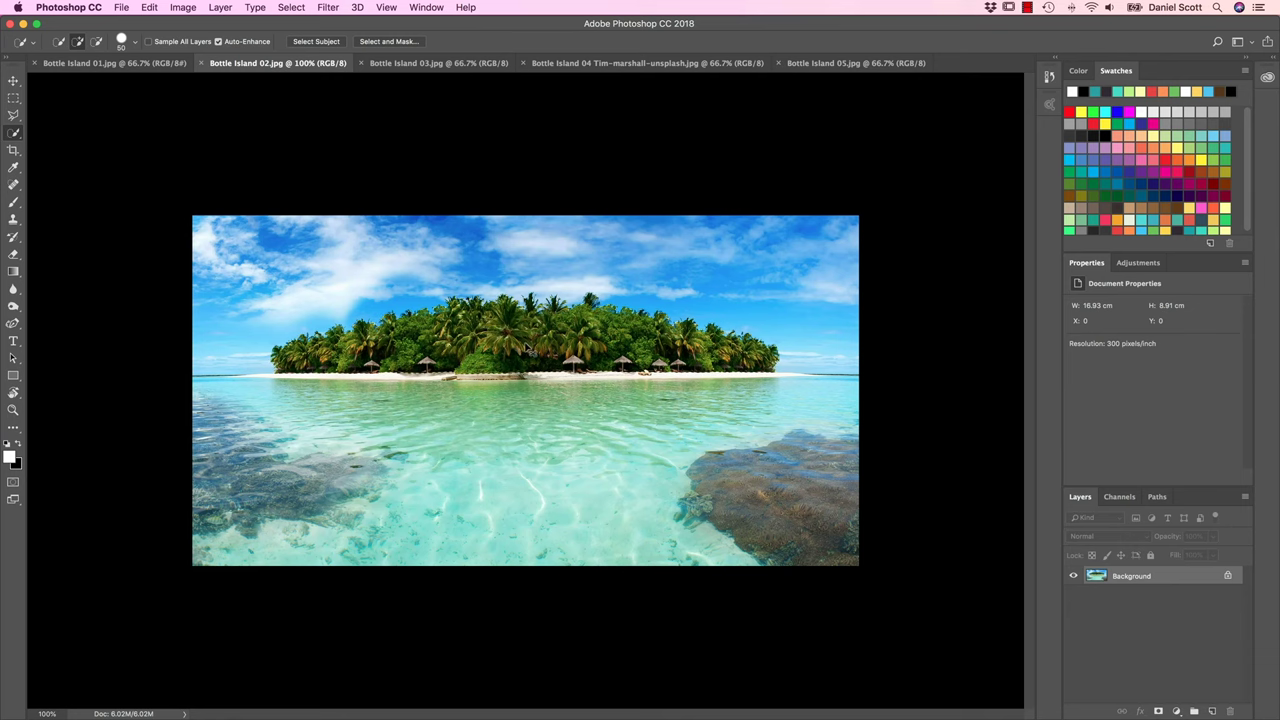
# Step: Zoom in on the island and quick-select its left beach end and palm trees
pyautogui.press('super+plus')
pyautogui.press('super+plus')
pyautogui.press('super+plus')
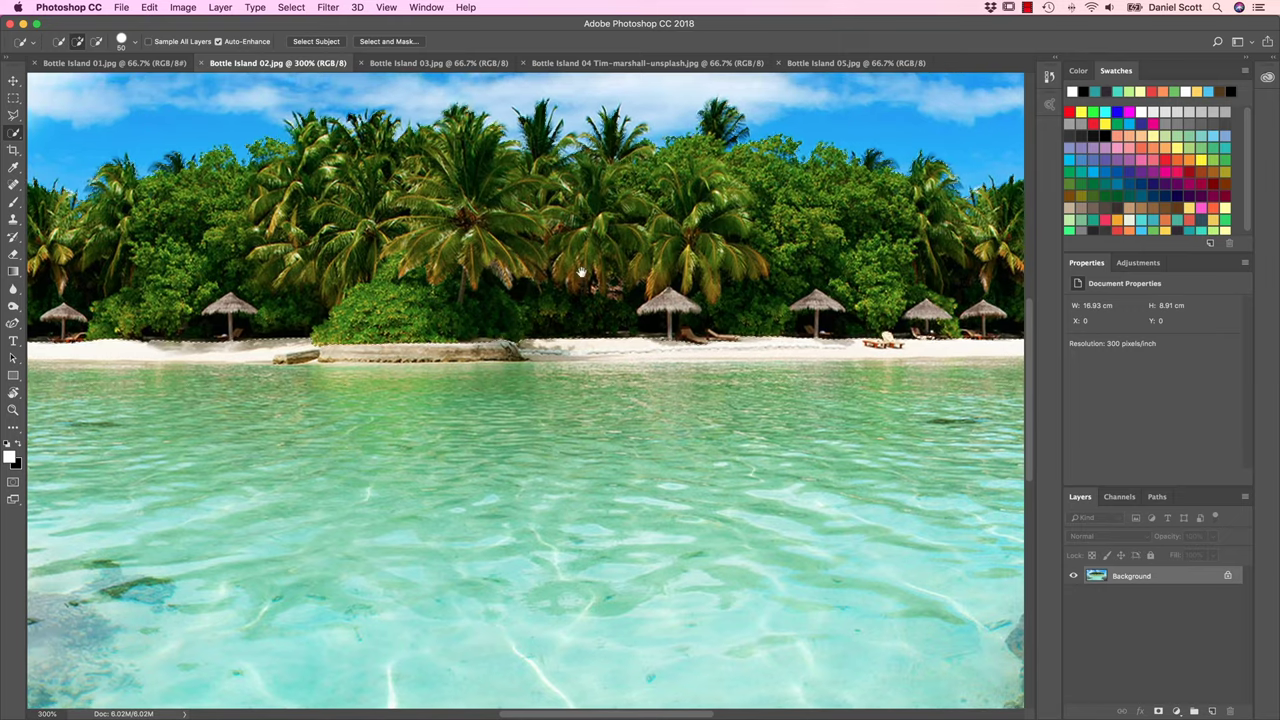
pyautogui.scroll(5, 580, 280)
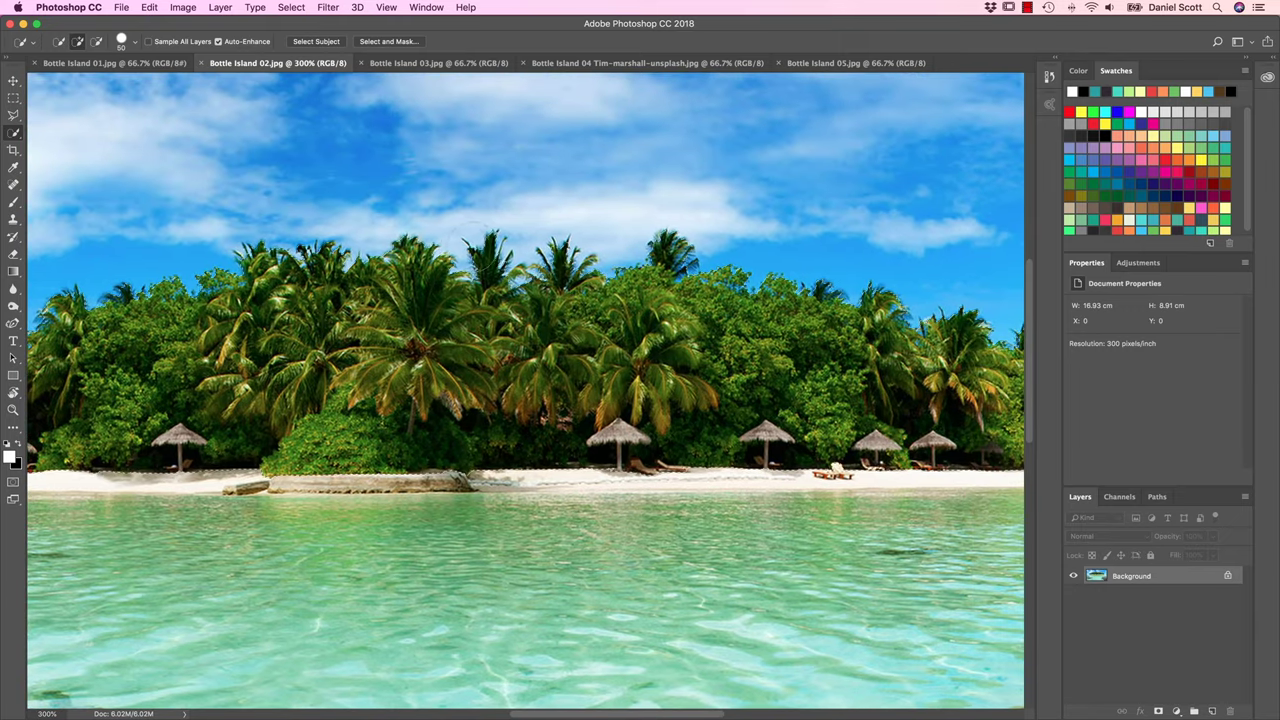
pyautogui.hscroll(5, 682, 326)
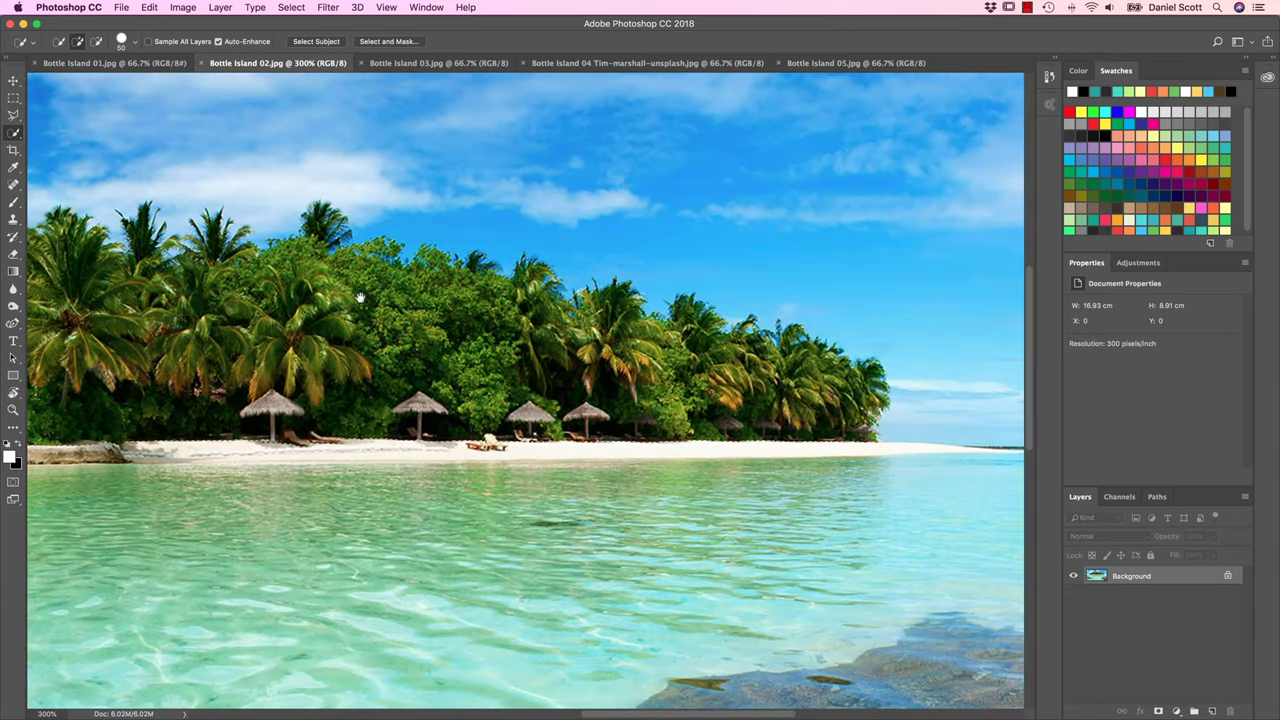
pyautogui.hscroll(-5, 477, 343)
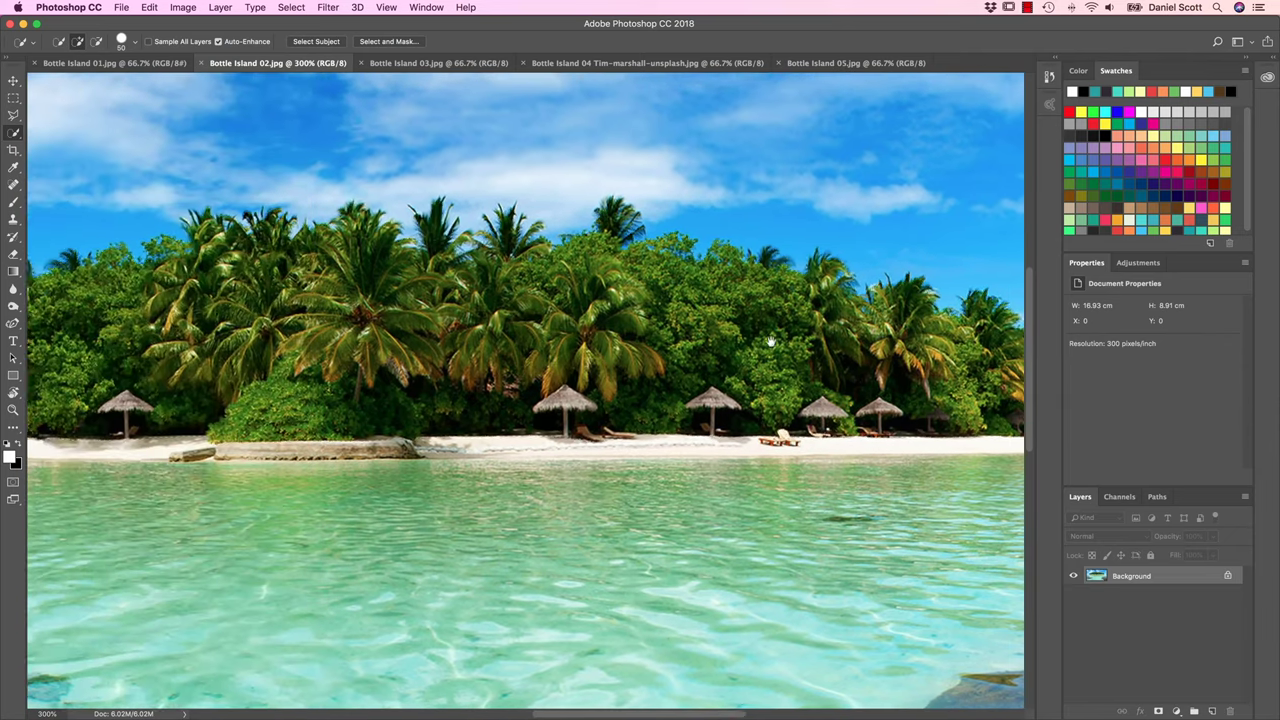
pyautogui.hscroll(-5, 437, 343)
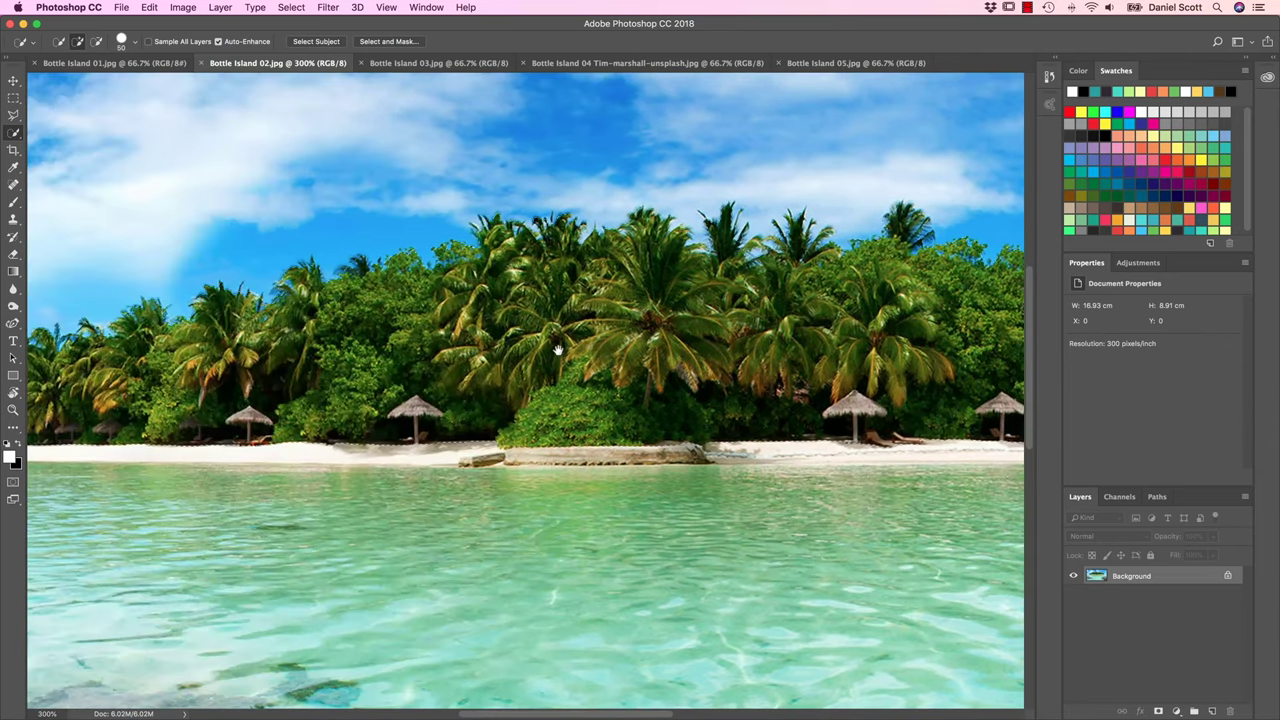
pyautogui.hscroll(-3, 558, 350)
pyautogui.hscroll(-3, 758, 349)
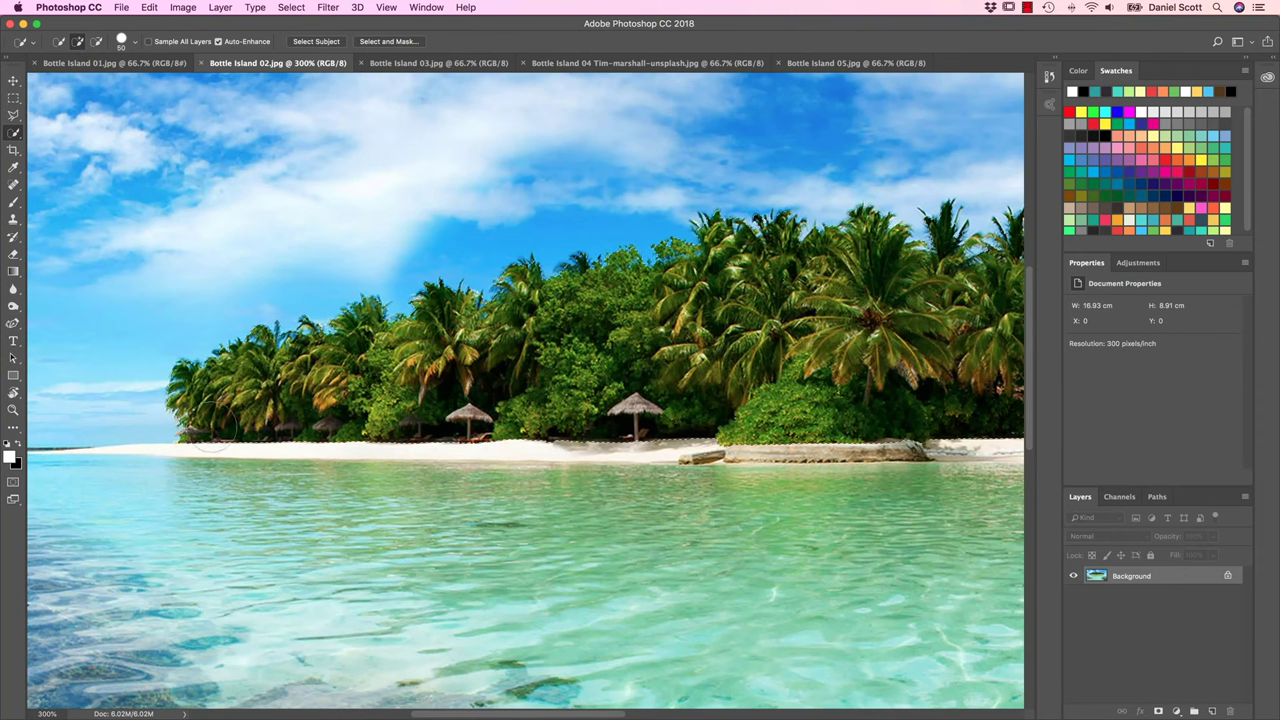
pyautogui.click(240, 436)
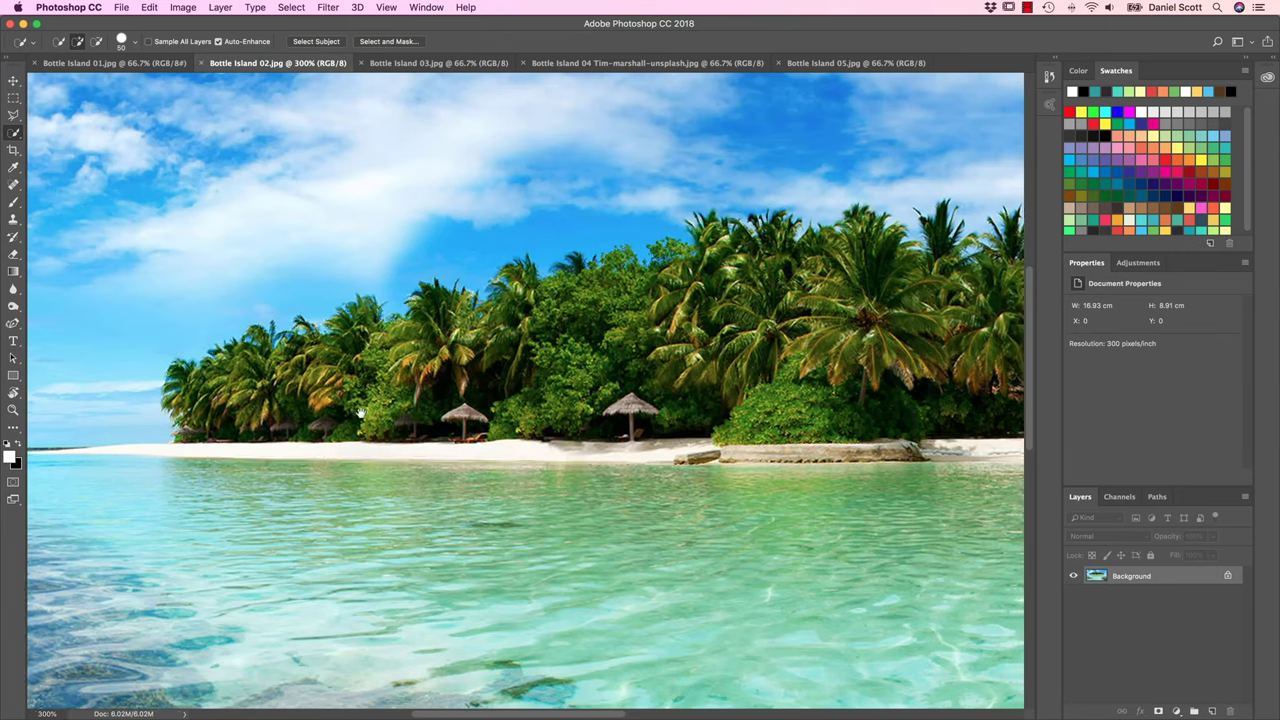
pyautogui.moveTo(660, 392); pyautogui.dragTo(276, 424)
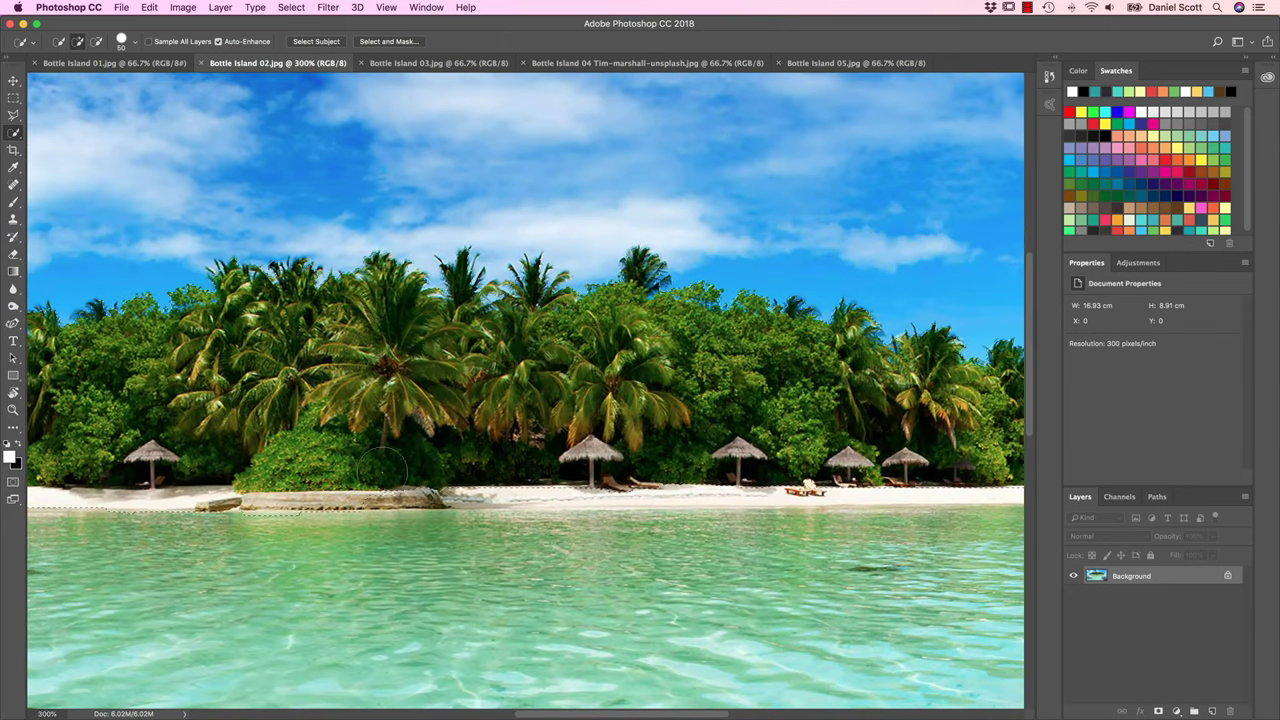
# Step: Extend the selection along the beach to its right end with a smaller brush, then zoom out
pyautogui.moveTo(651, 457); pyautogui.dragTo(378, 485)
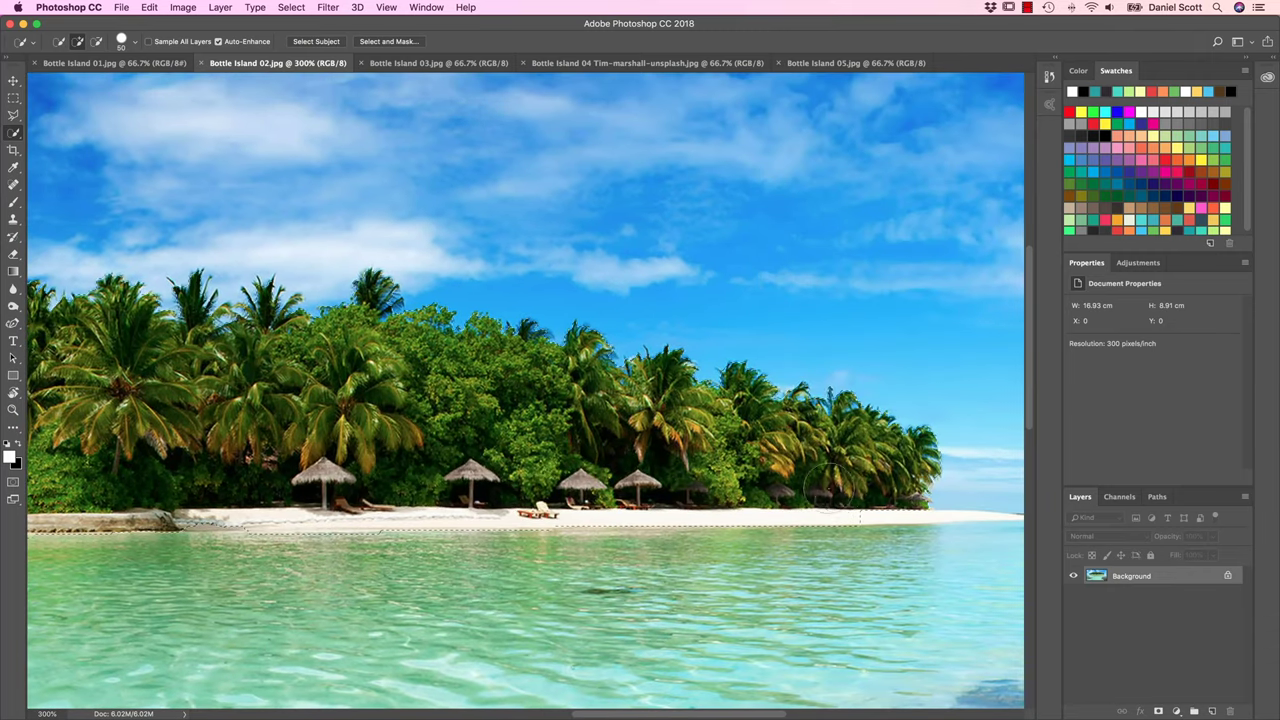
pyautogui.moveTo(870, 492); pyautogui.dragTo(615, 485)
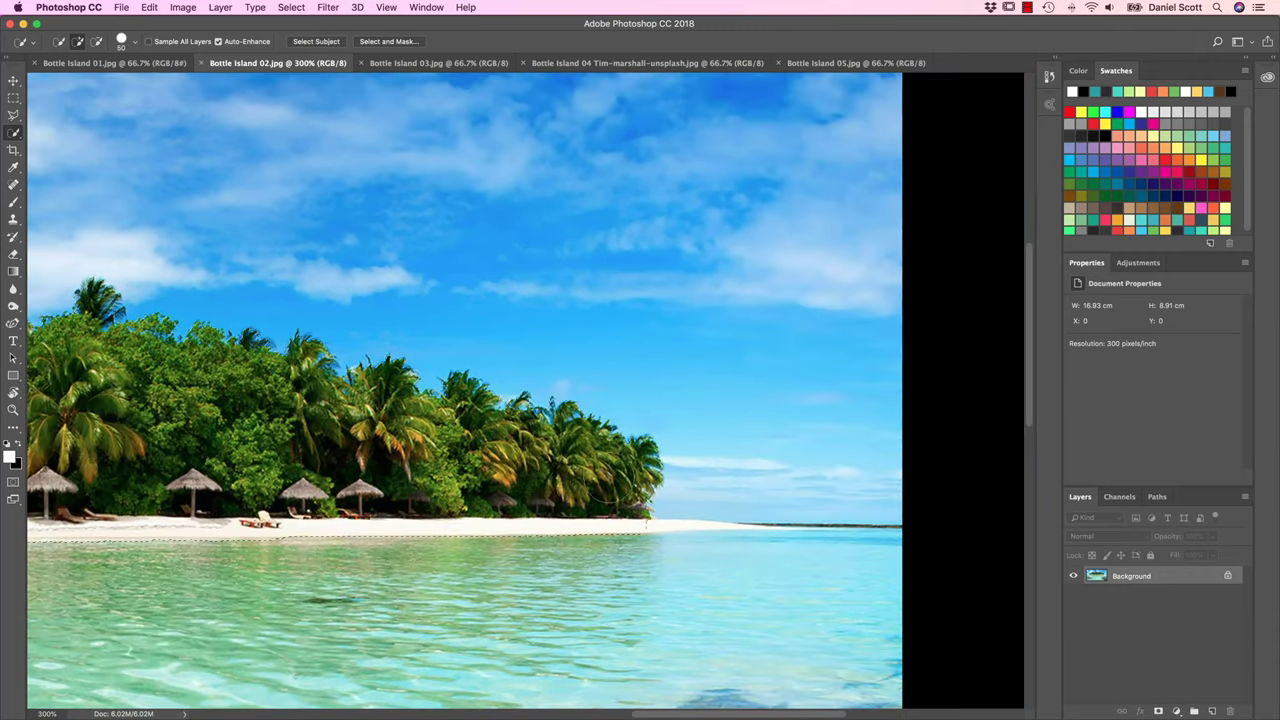
pyautogui.press('[')
pyautogui.press('[')
pyautogui.press('[')
pyautogui.press('[')
pyautogui.press('[')
pyautogui.press('[')
pyautogui.press('[')
pyautogui.press('[')
pyautogui.press('[')
pyautogui.press('[')
pyautogui.press('[')
pyautogui.press('[')
pyautogui.press('[')
pyautogui.press('[')
pyautogui.hscroll(-10, 525, 390)
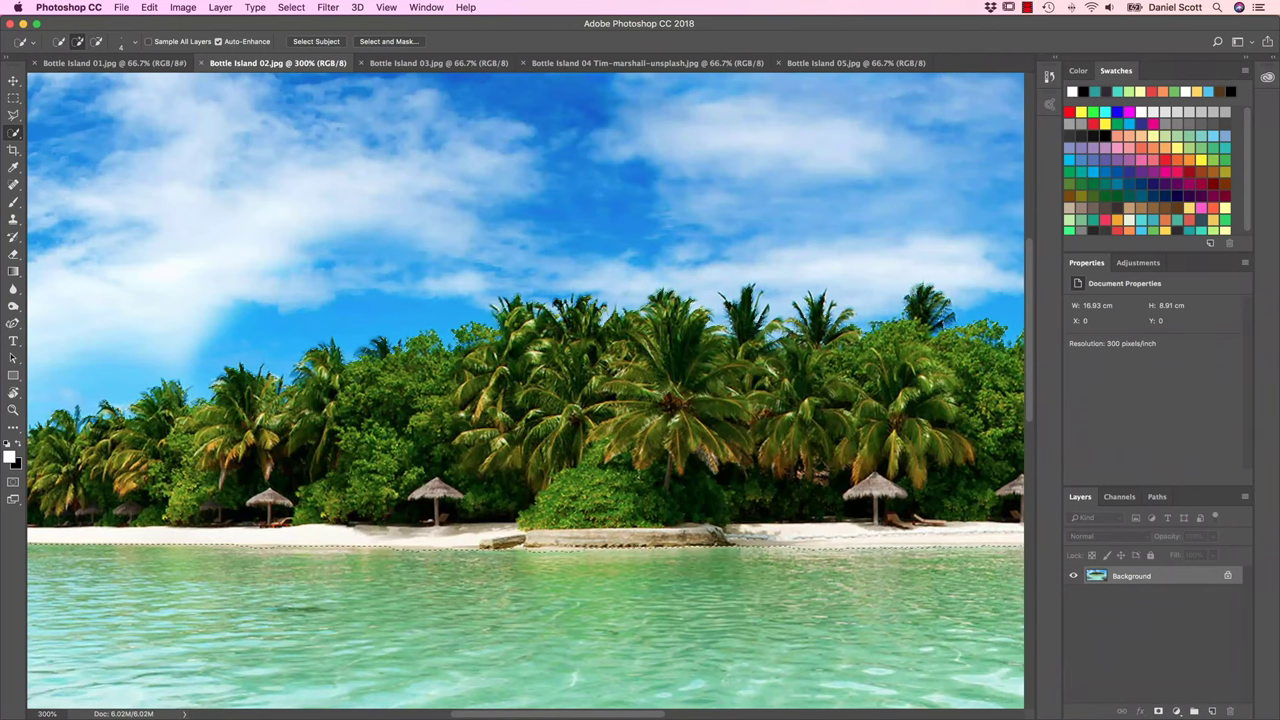
pyautogui.press('super+minus')
pyautogui.press('super+minus')
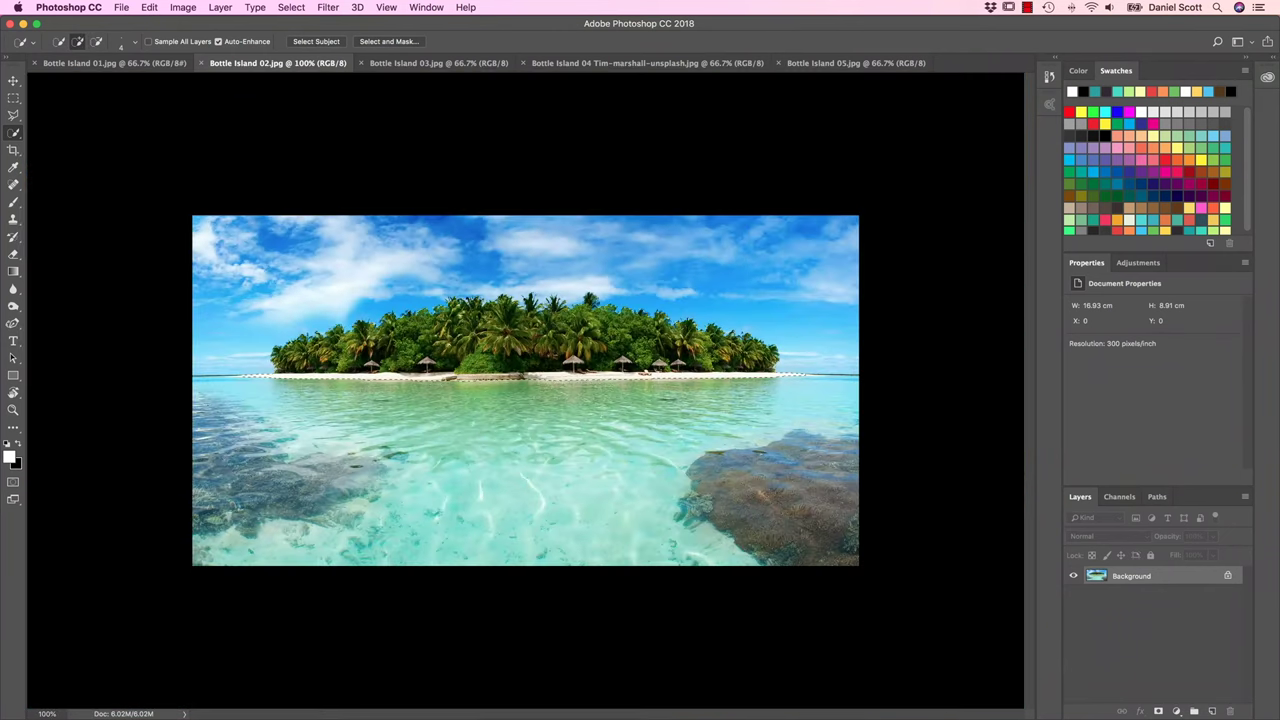
# Step: Mask away the sky and water, then drag the island into Bottle Island 01 as Layer 1
pyautogui.click(1158, 711)
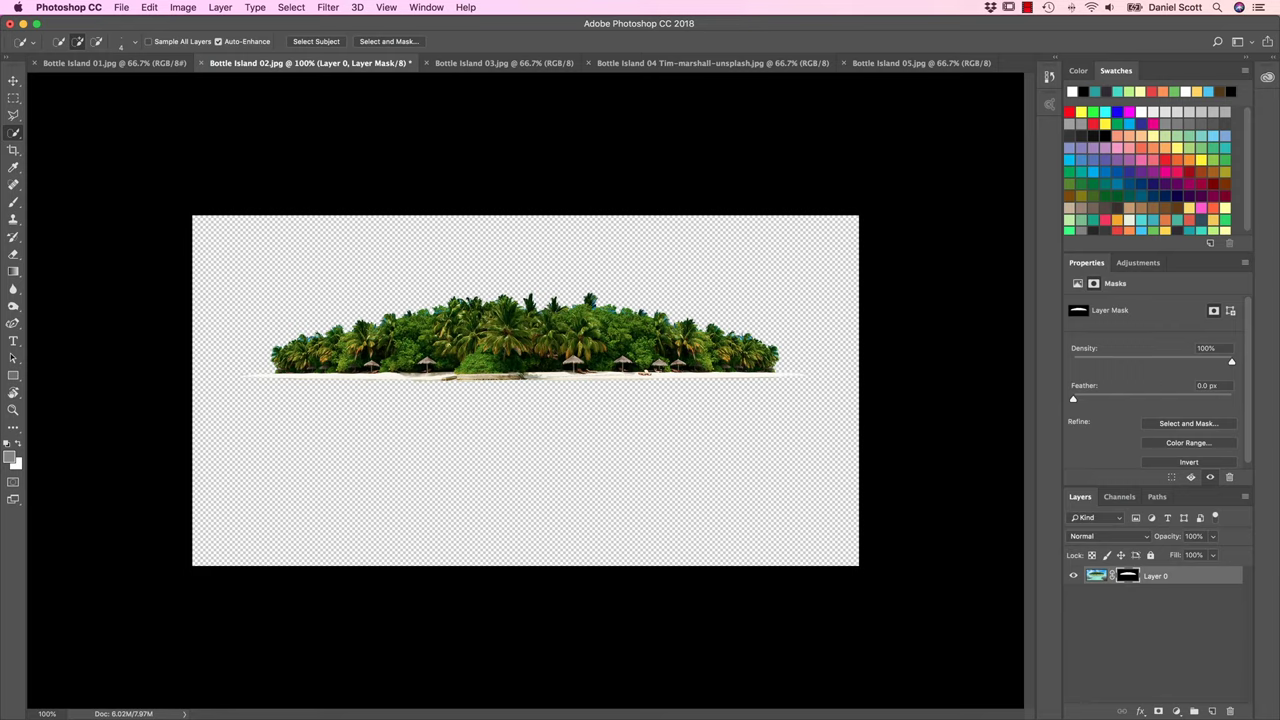
pyautogui.click(13, 81)
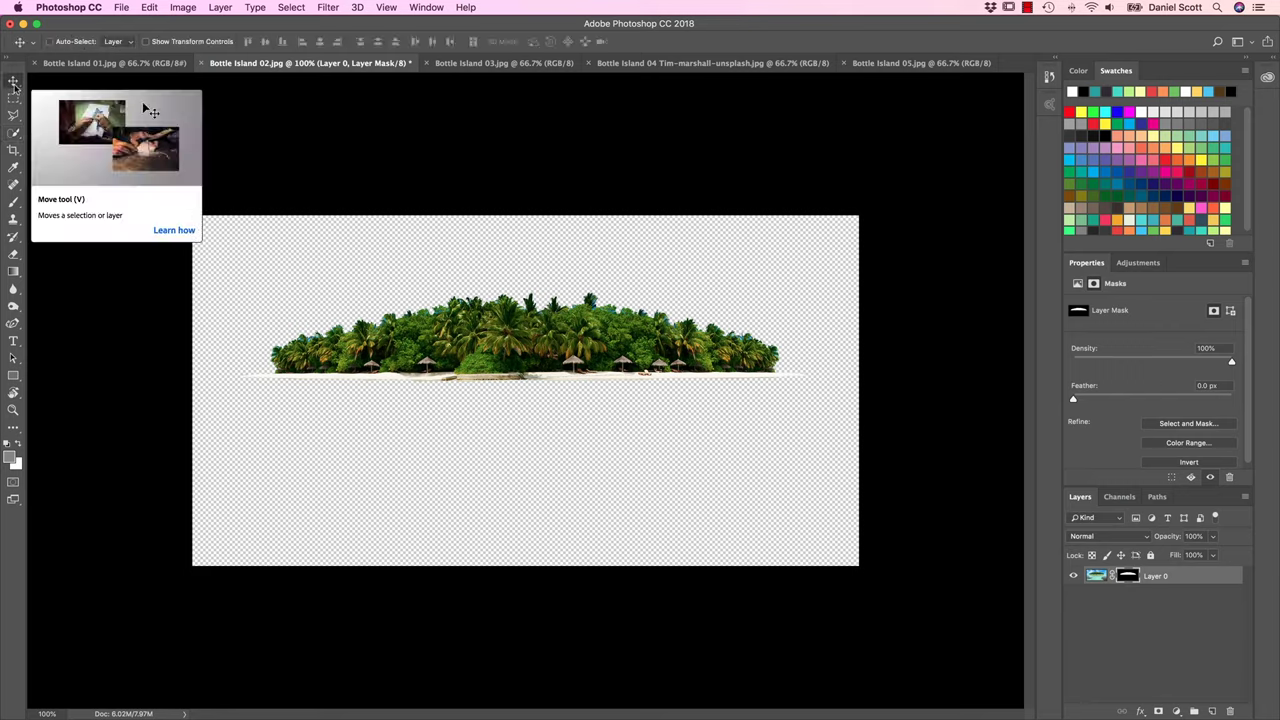
pyautogui.moveTo(662, 333); pyautogui.dragTo(405, 170)
pyautogui.click(68, 66)
pyautogui.moveTo(365, 270); pyautogui.dragTo(586, 428)
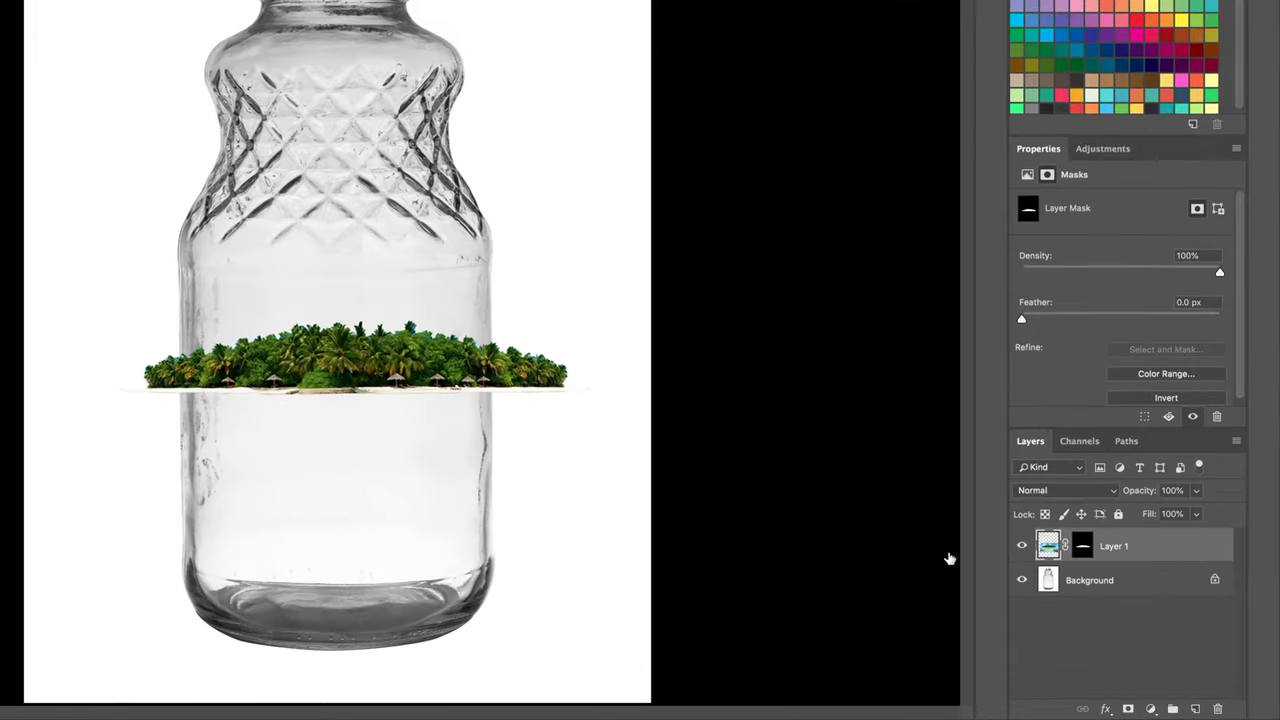
# Step: Convert Layer 1 to a Smart Object and scale it to about 32.91 × 5.4 cm inside the bottle
pyautogui.rightClick(1114, 547)
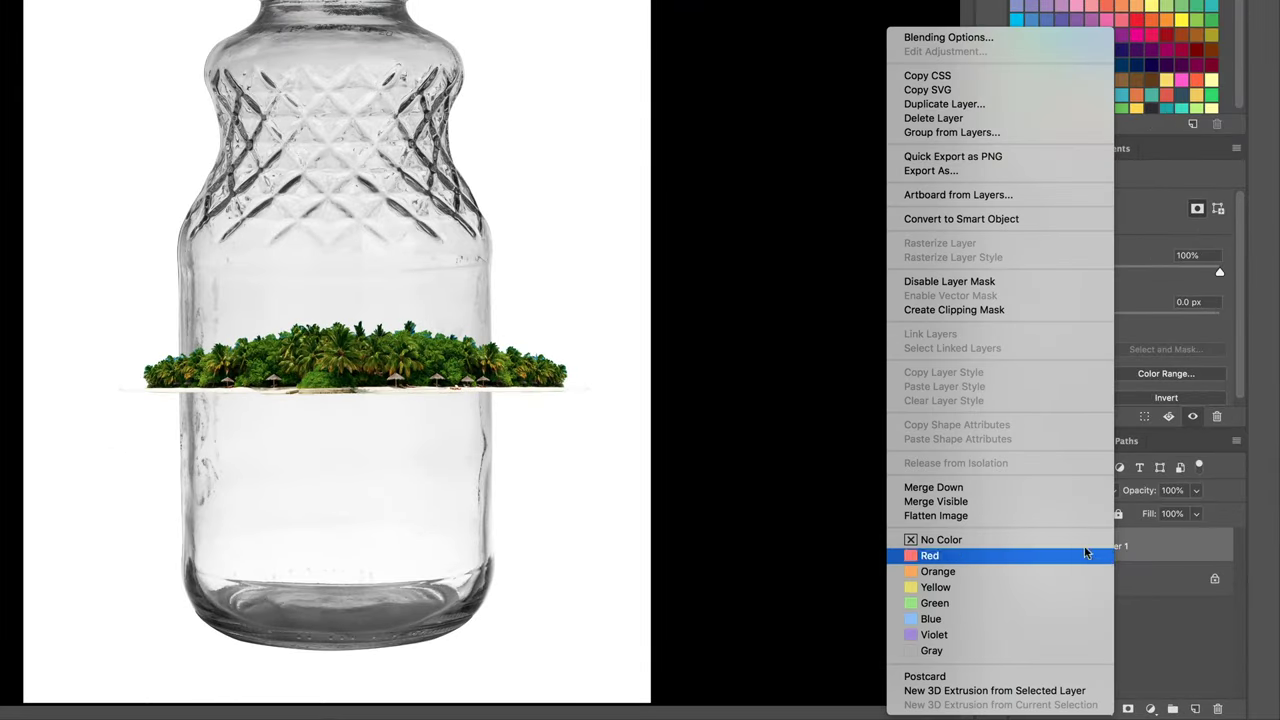
pyautogui.click(966, 219)
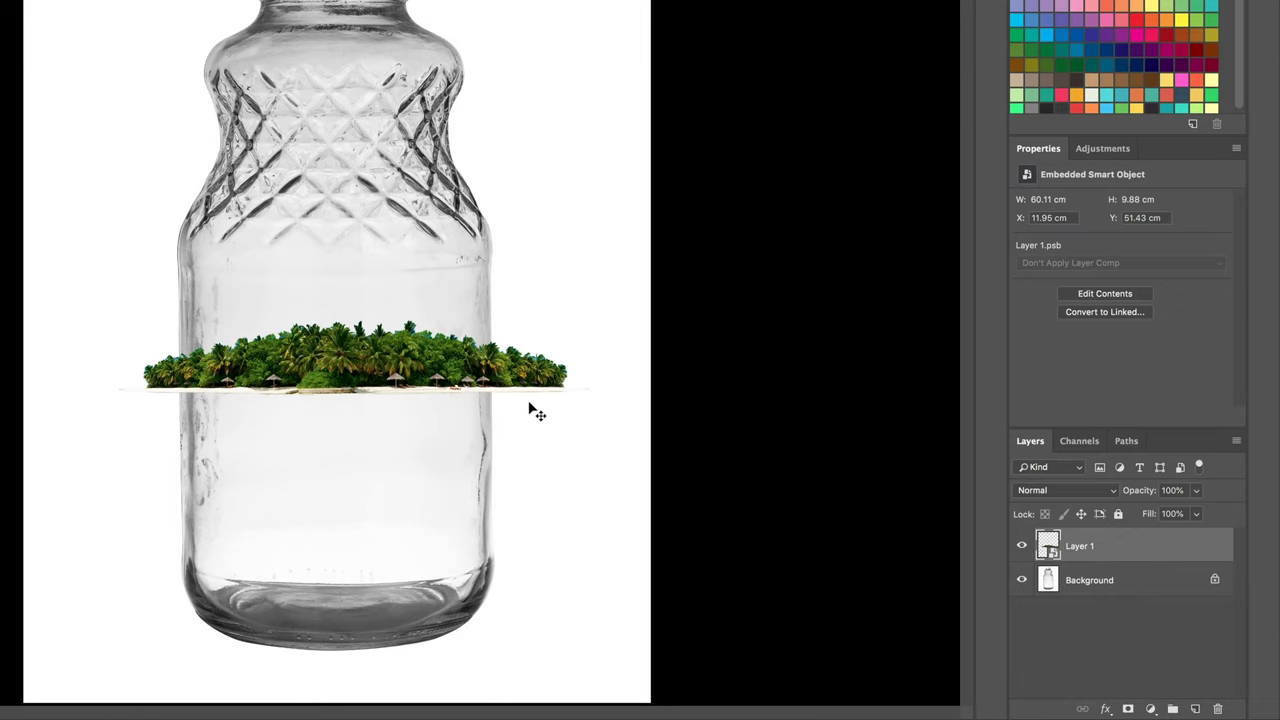
pyautogui.hotkey('ctrl', 't')
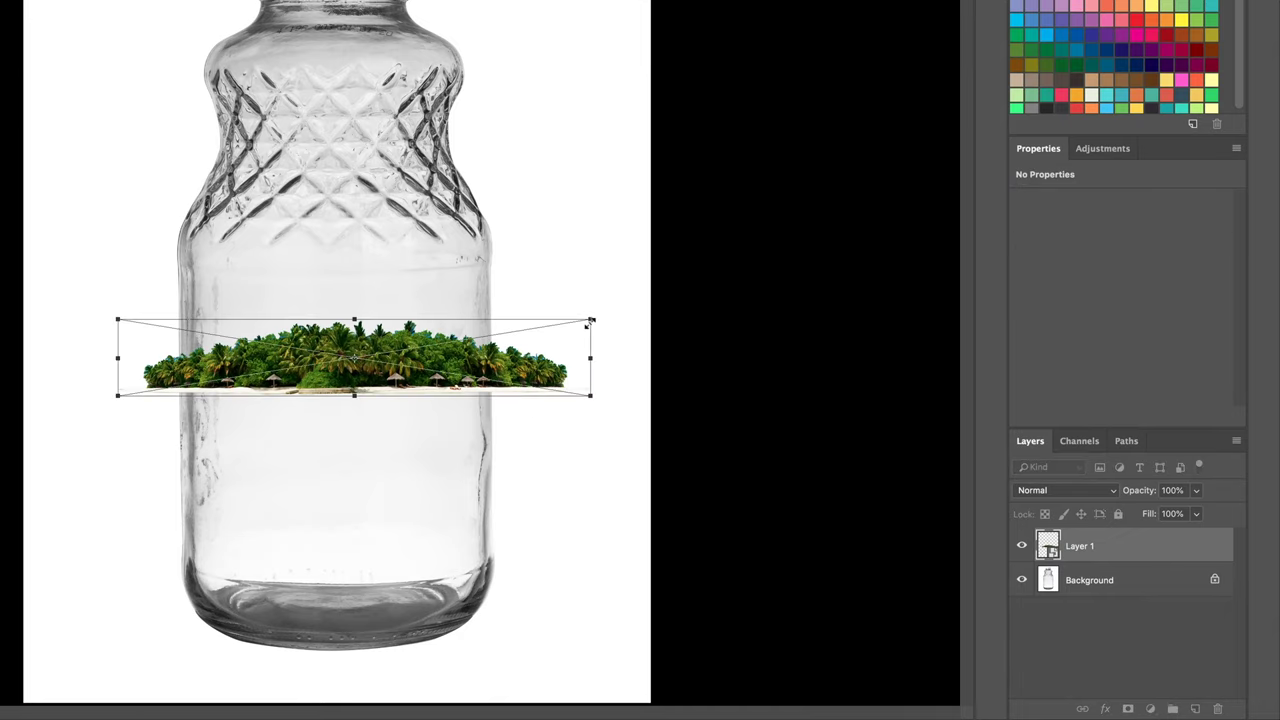
pyautogui.moveTo(590, 320); pyautogui.dragTo(470, 332)
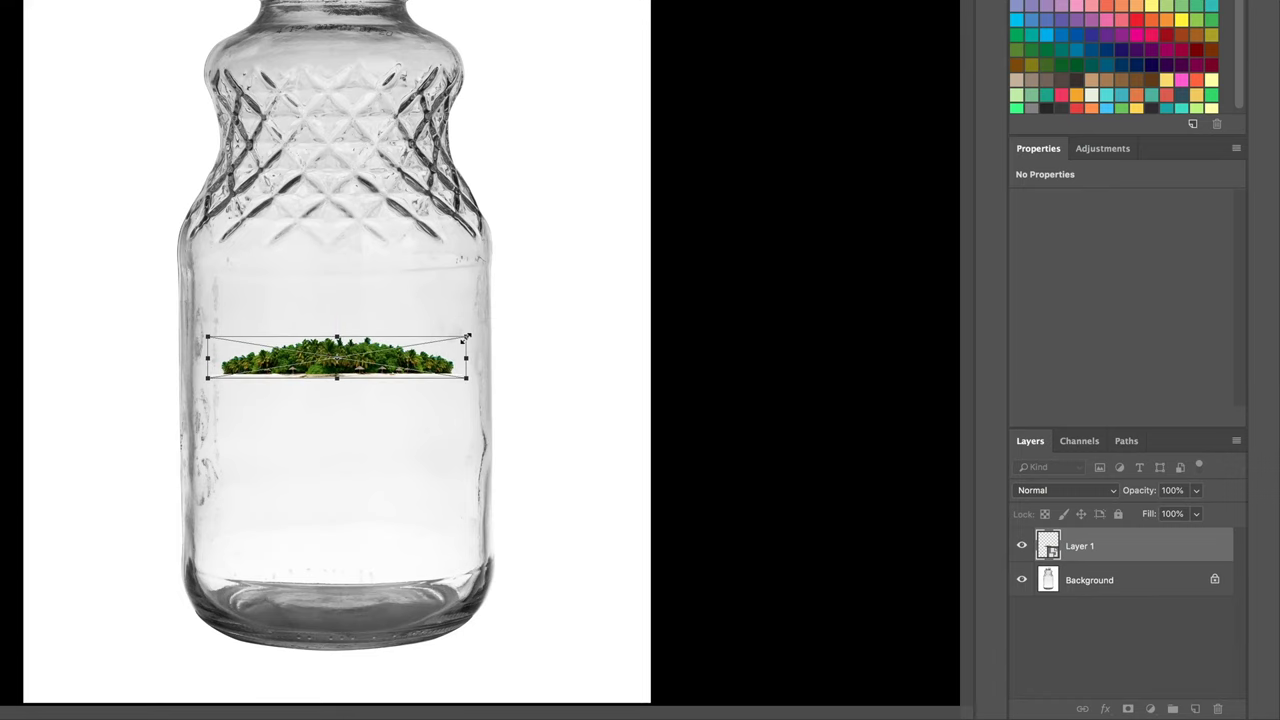
pyautogui.press('Return')
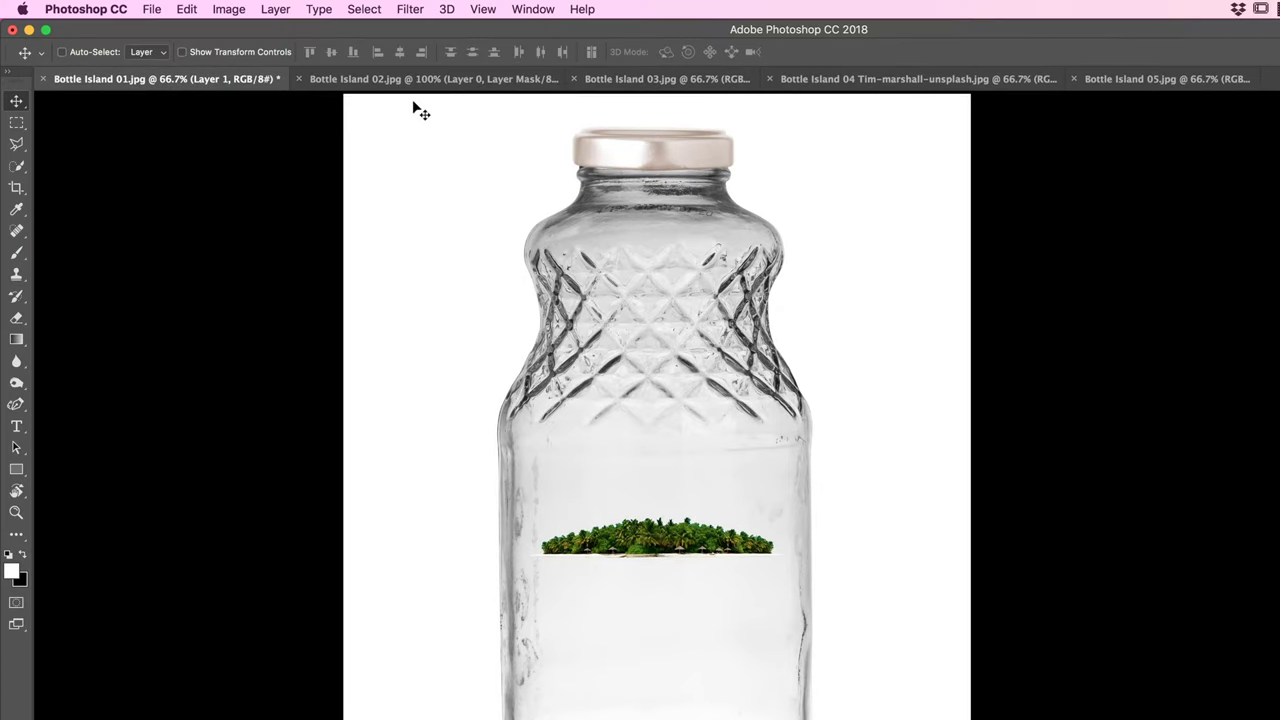
# Step: Close Bottle Island 02 without saving
pyautogui.click(400, 80)
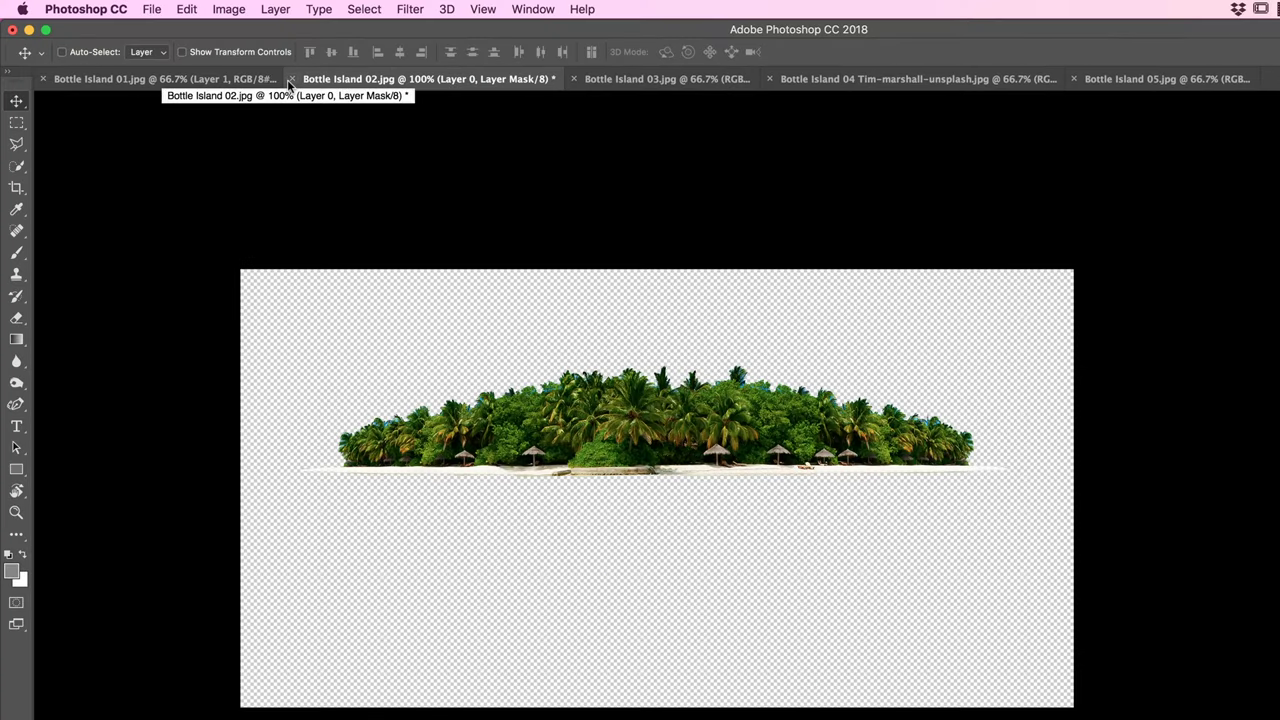
pyautogui.click(290, 79)
pyautogui.click(743, 310)
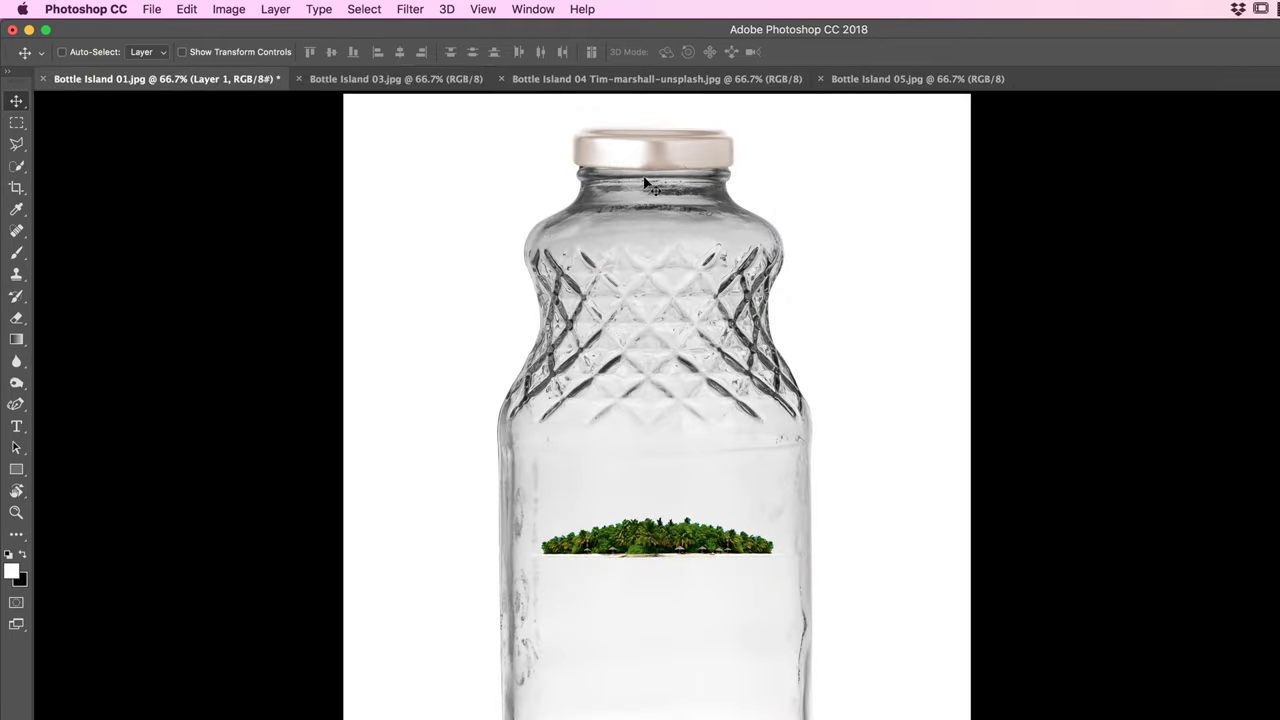
# Step: Place the Bottle Island 03 sky in the bottle document as Layer 2, below the island layer
pyautogui.click(340, 82)
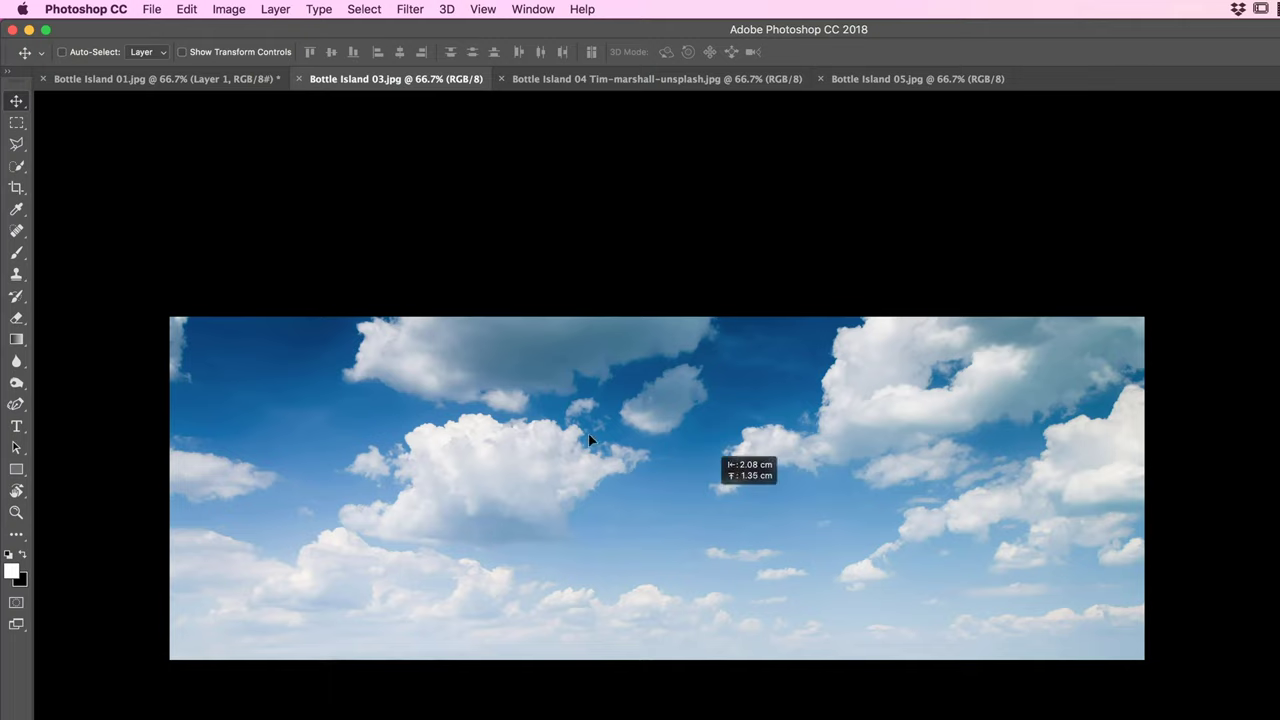
pyautogui.click(226, 86)
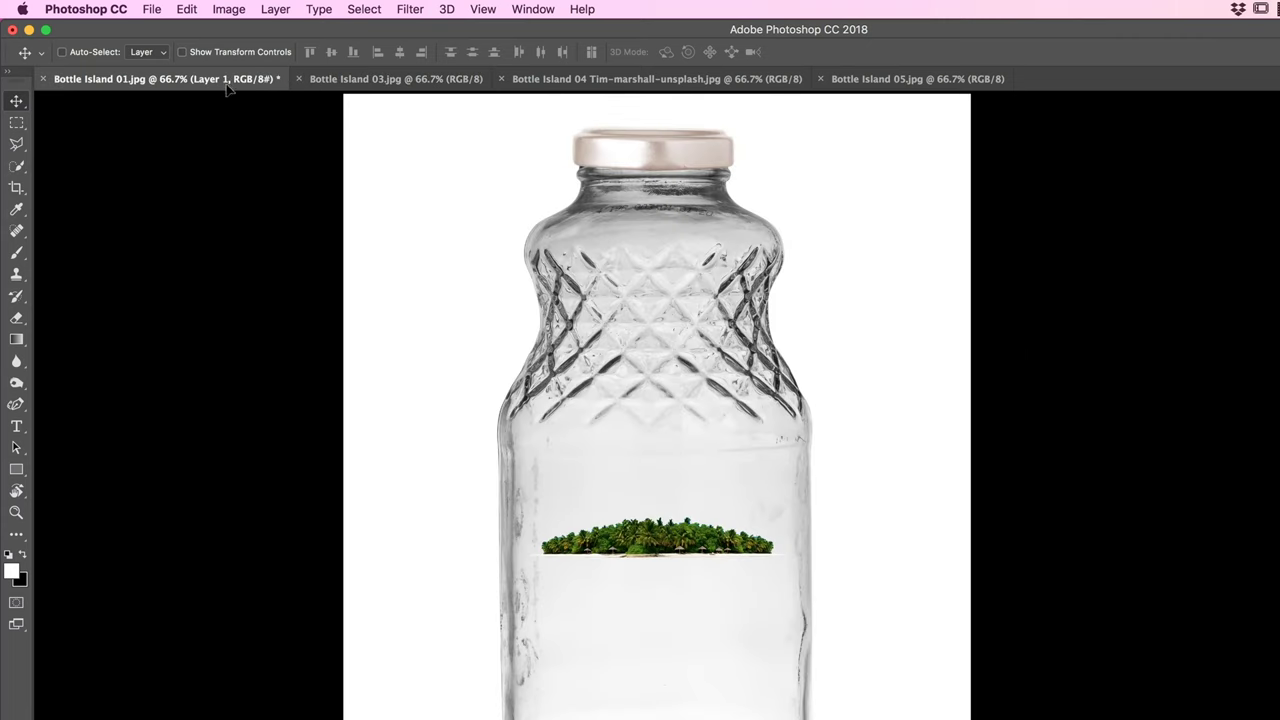
pyautogui.moveTo(640, 465); pyautogui.dragTo(663, 523)
pyautogui.moveTo(690, 566); pyautogui.dragTo(683, 491)
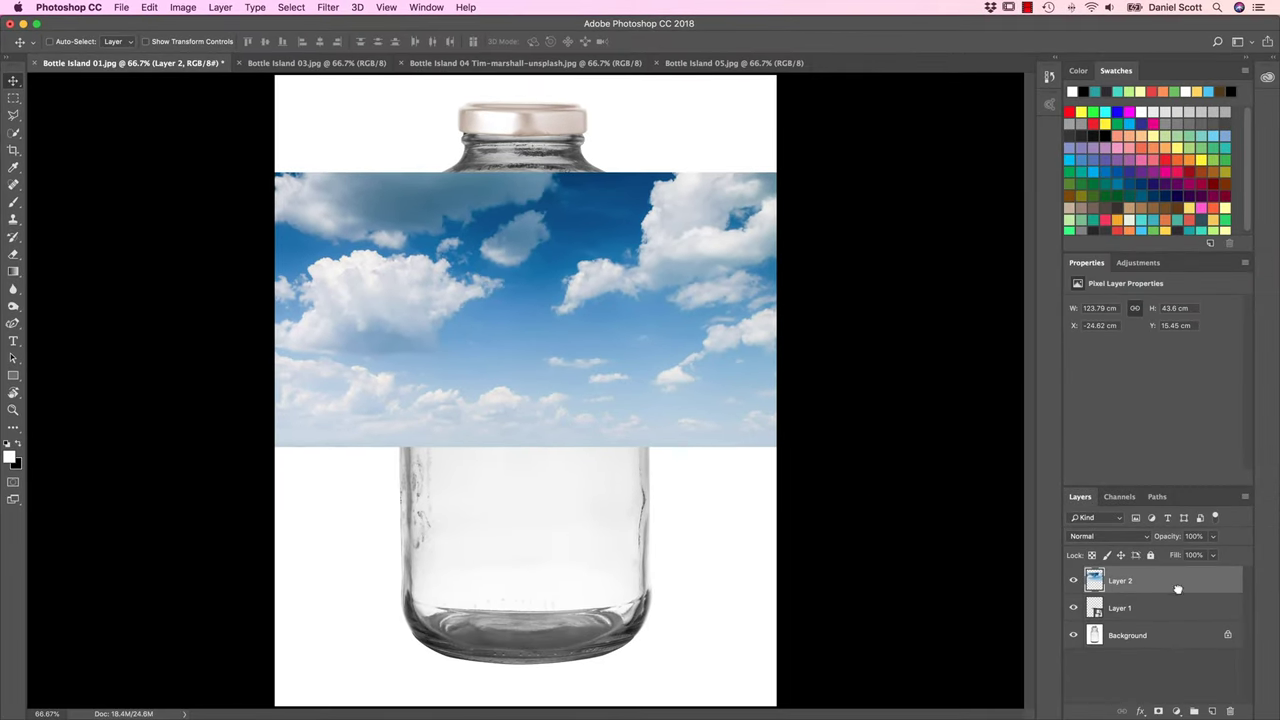
pyautogui.moveTo(1178, 589); pyautogui.dragTo(1170, 618)
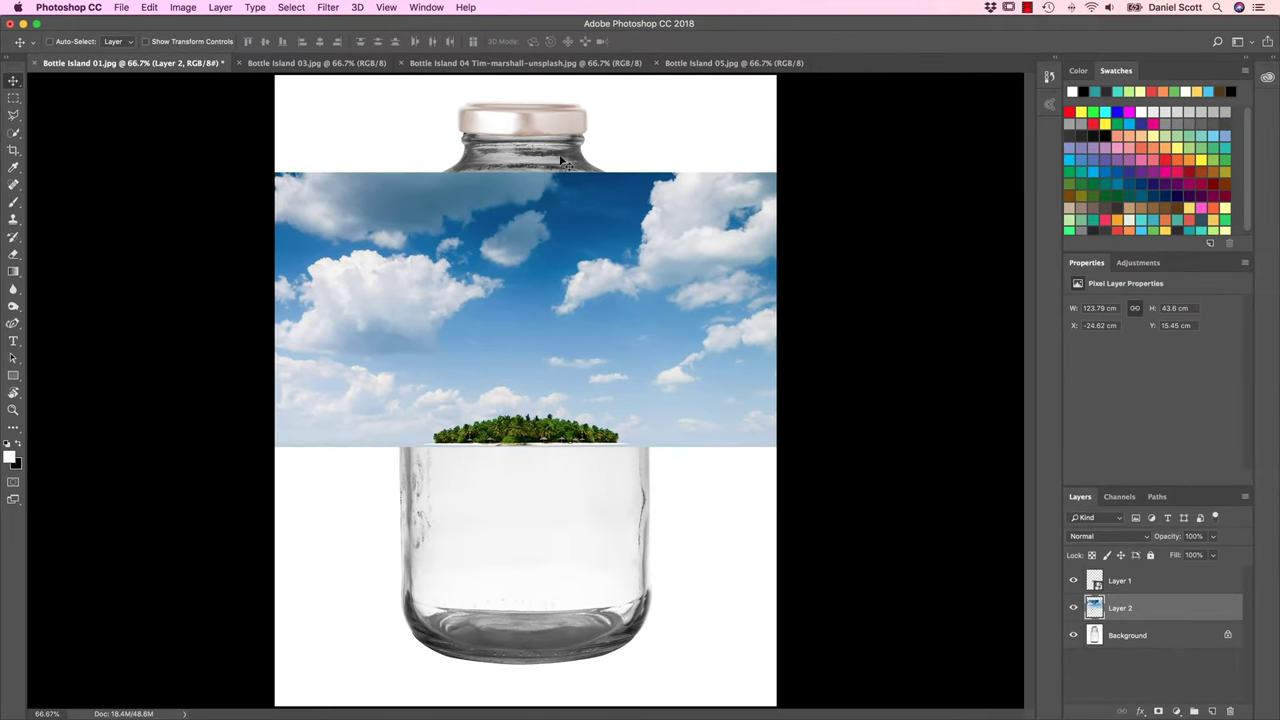
pyautogui.moveTo(633, 370)
pyautogui.mouseDown()
pyautogui.moveTo(633, 353)
pyautogui.moveTo(629, 365)
pyautogui.mouseUp()
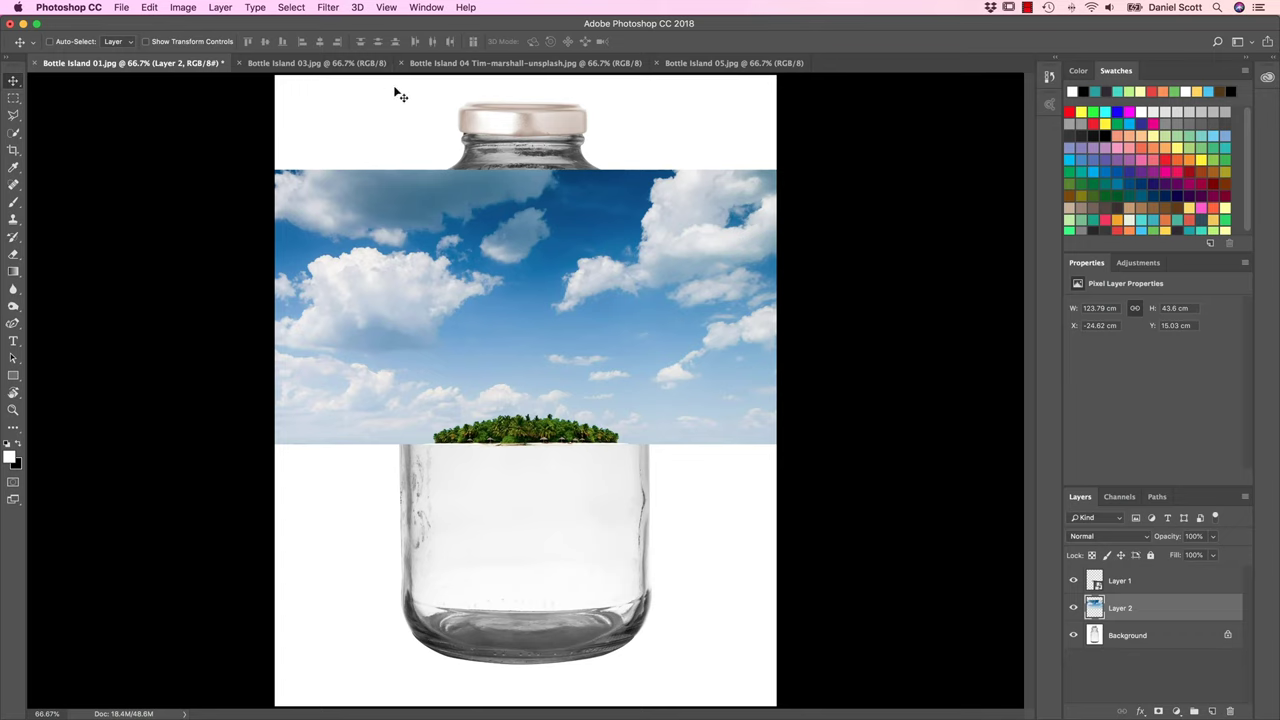
pyautogui.click(290, 64)
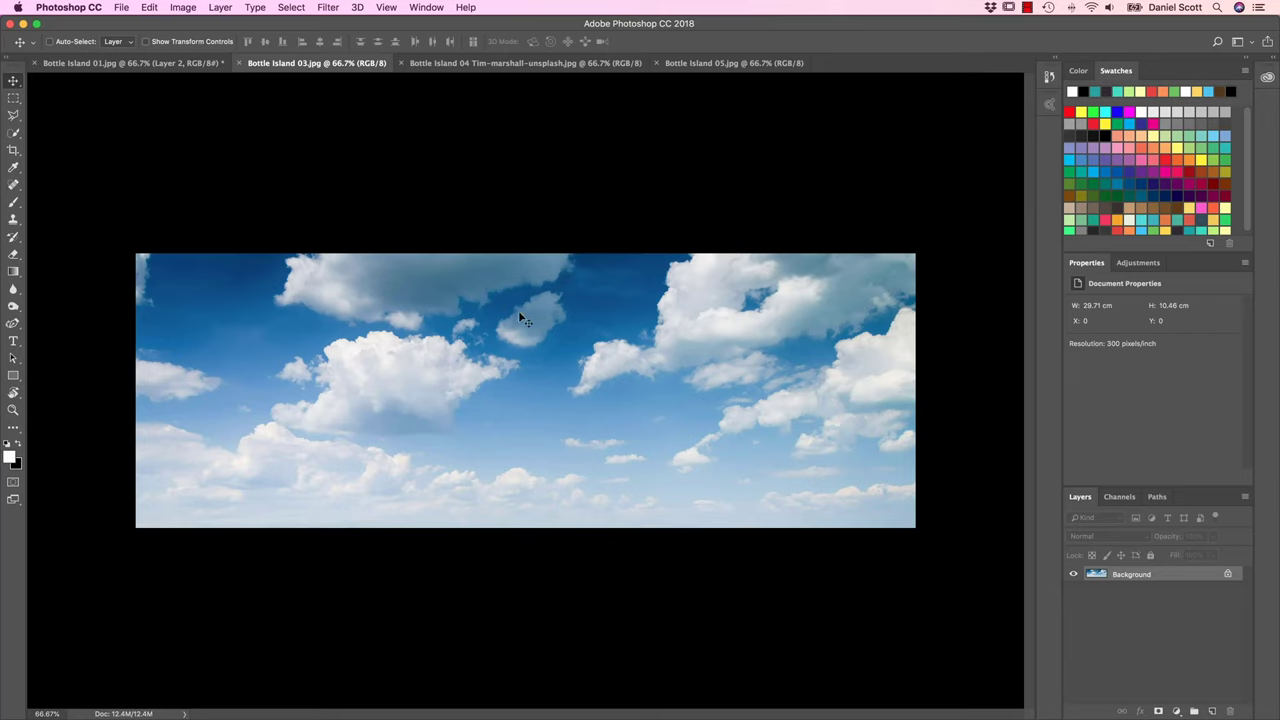
# Step: Content-Aware crop the sky image taller at top and bottom, to 29.71 × 13.34 cm
pyautogui.click(13, 150)
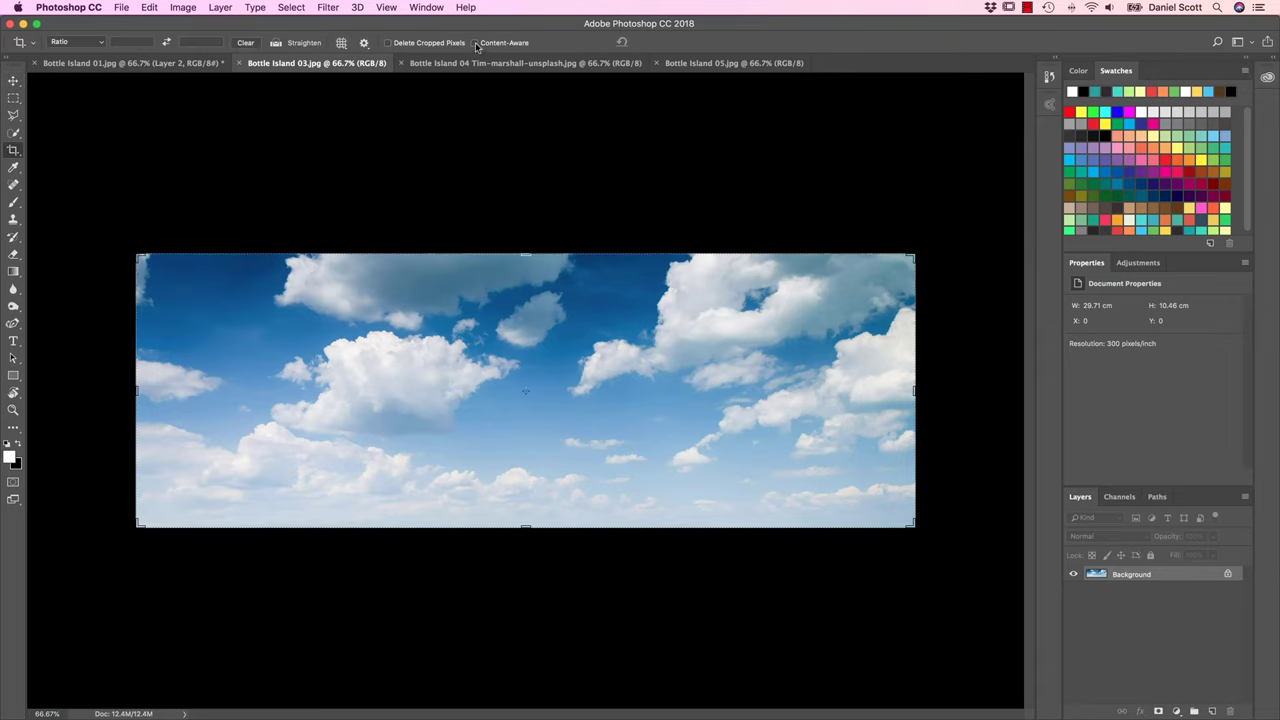
pyautogui.moveTo(526, 254); pyautogui.dragTo(526, 234)
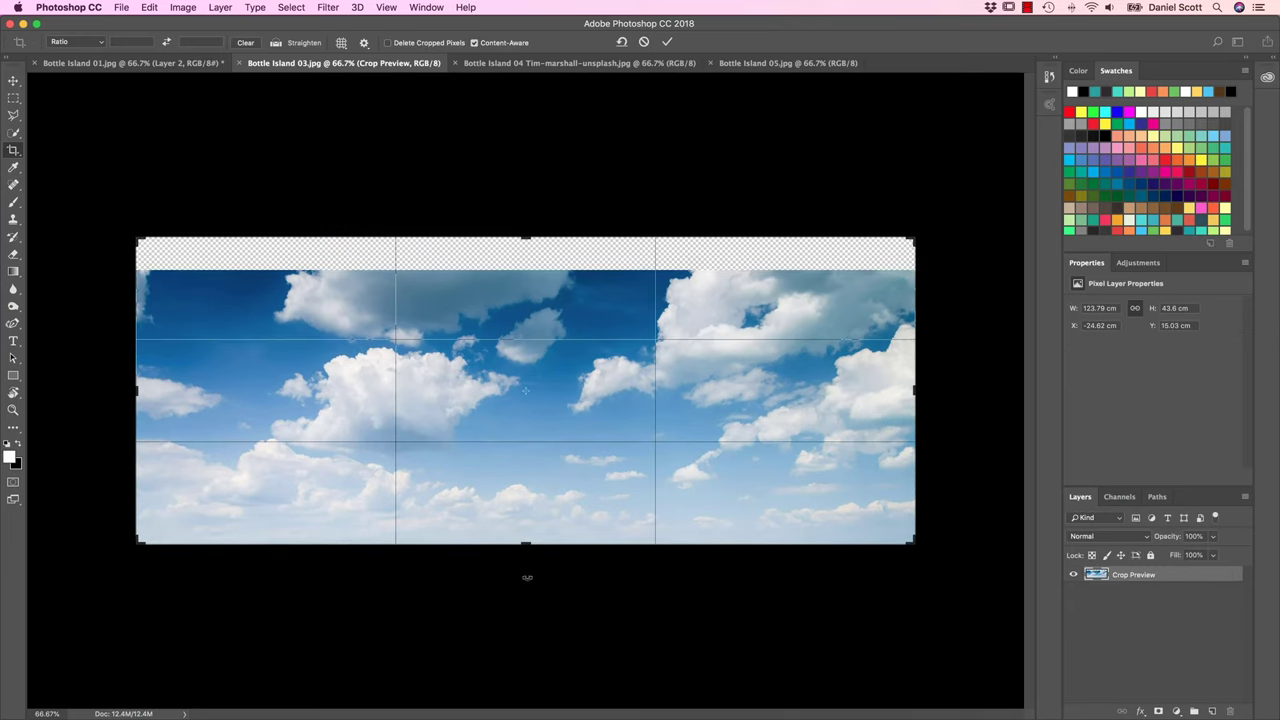
pyautogui.moveTo(525, 548); pyautogui.dragTo(525, 568)
pyautogui.press('Return')
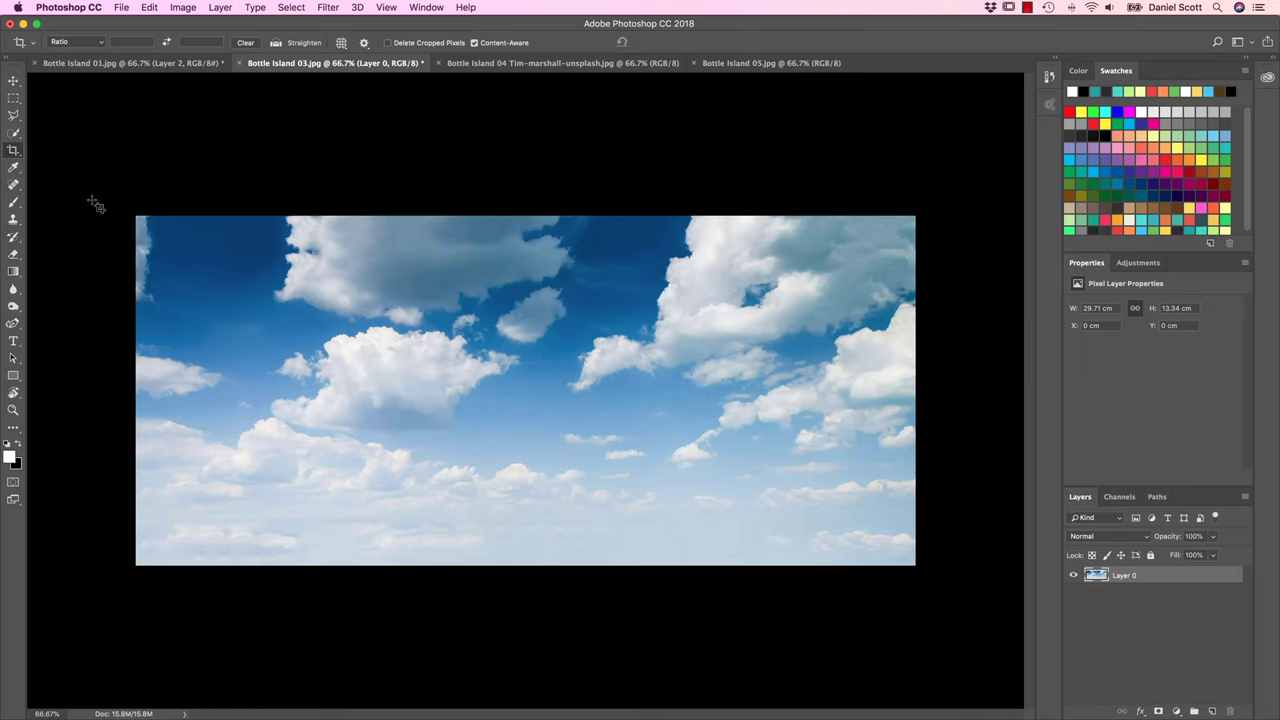
# Step: Bring the taller sky into the bottle document as Layer 3, delete old Layer 2, and position it
pyautogui.click(13, 80)
pyautogui.moveTo(512, 398); pyautogui.dragTo(422, 277)
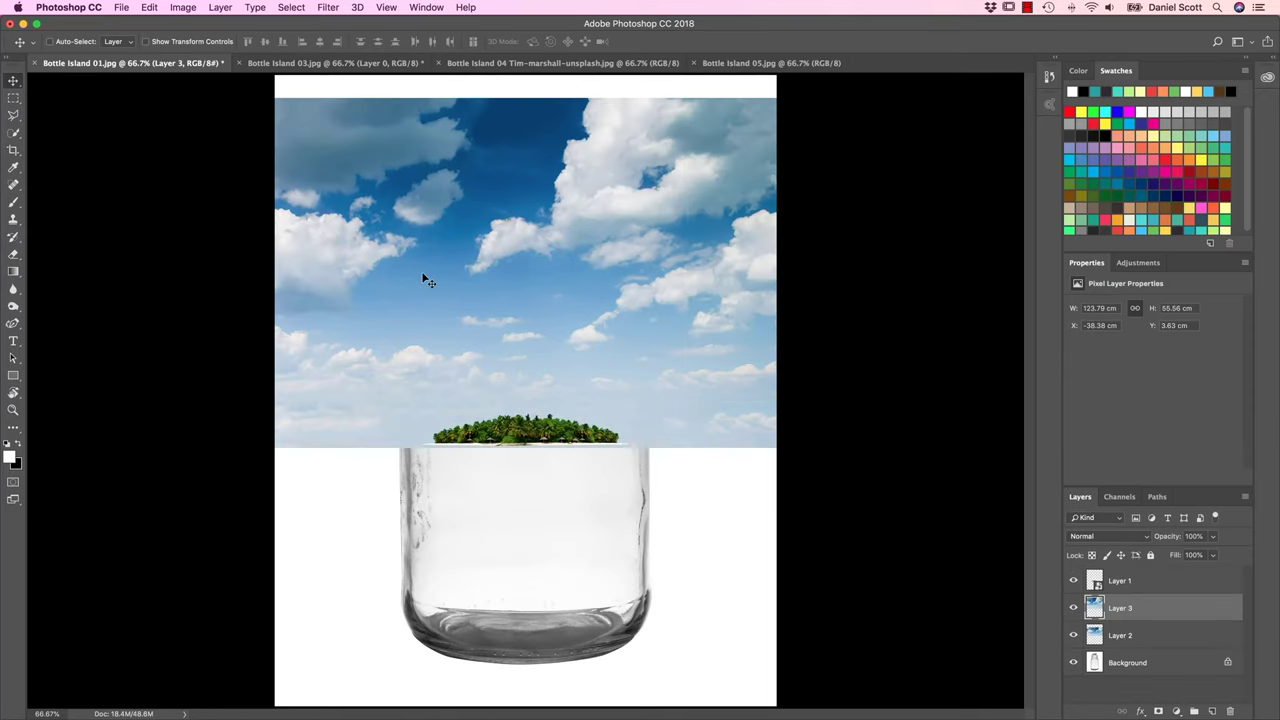
pyautogui.click(1136, 636)
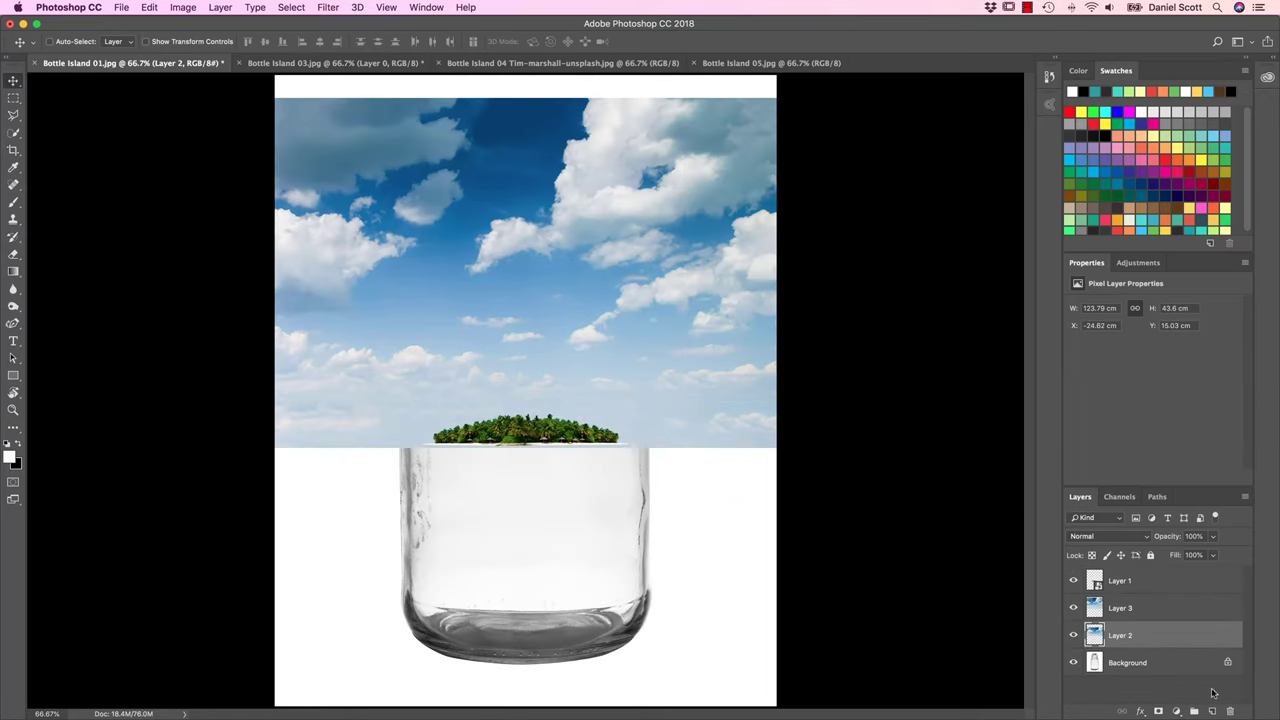
pyautogui.click(1230, 711)
pyautogui.click(1121, 610)
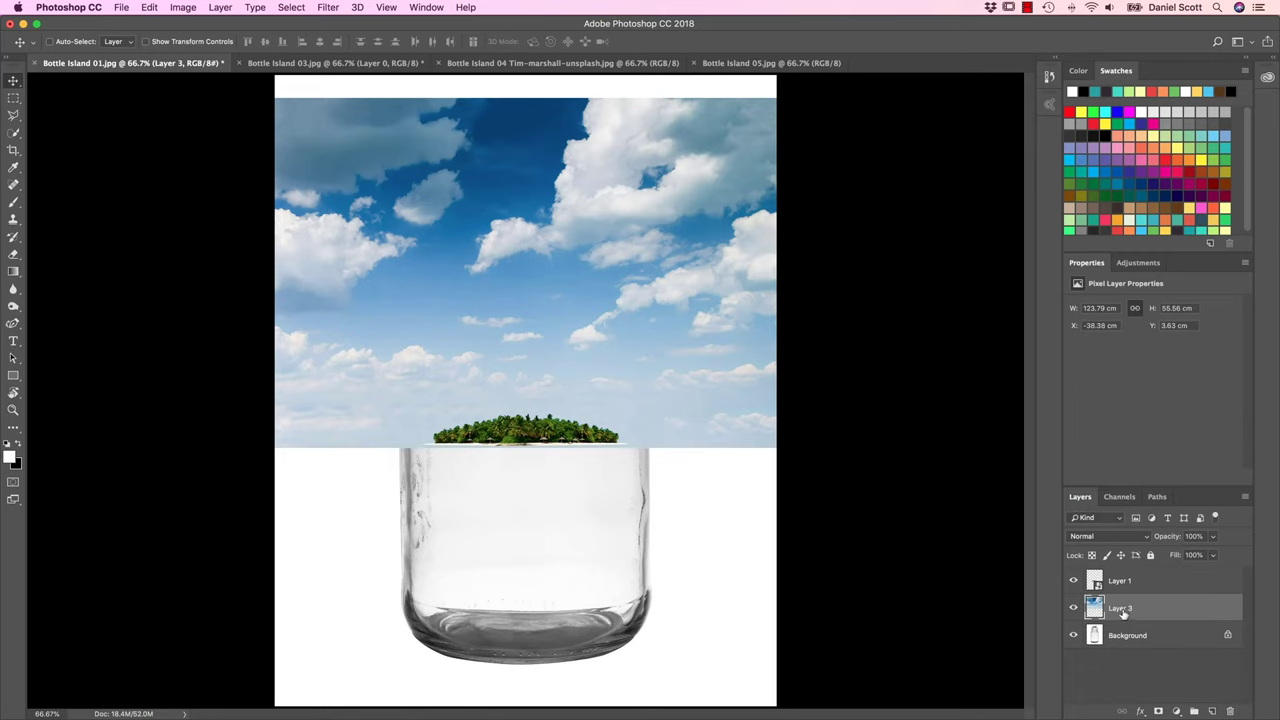
pyautogui.moveTo(590, 314); pyautogui.dragTo(594, 305)
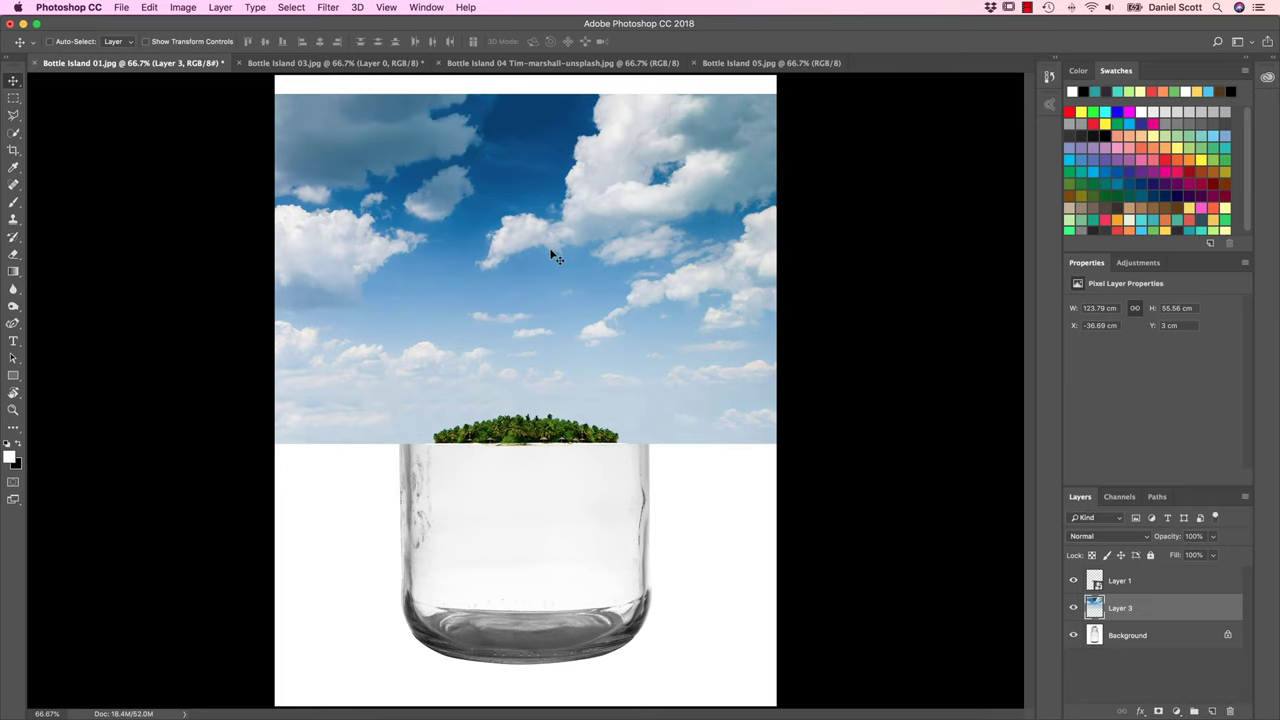
# Step: Hide the Layer 3 sky after comparing, and select the Background bottle layer
pyautogui.click(1073, 607)
pyautogui.click(1072, 607)
pyautogui.click(1072, 607)
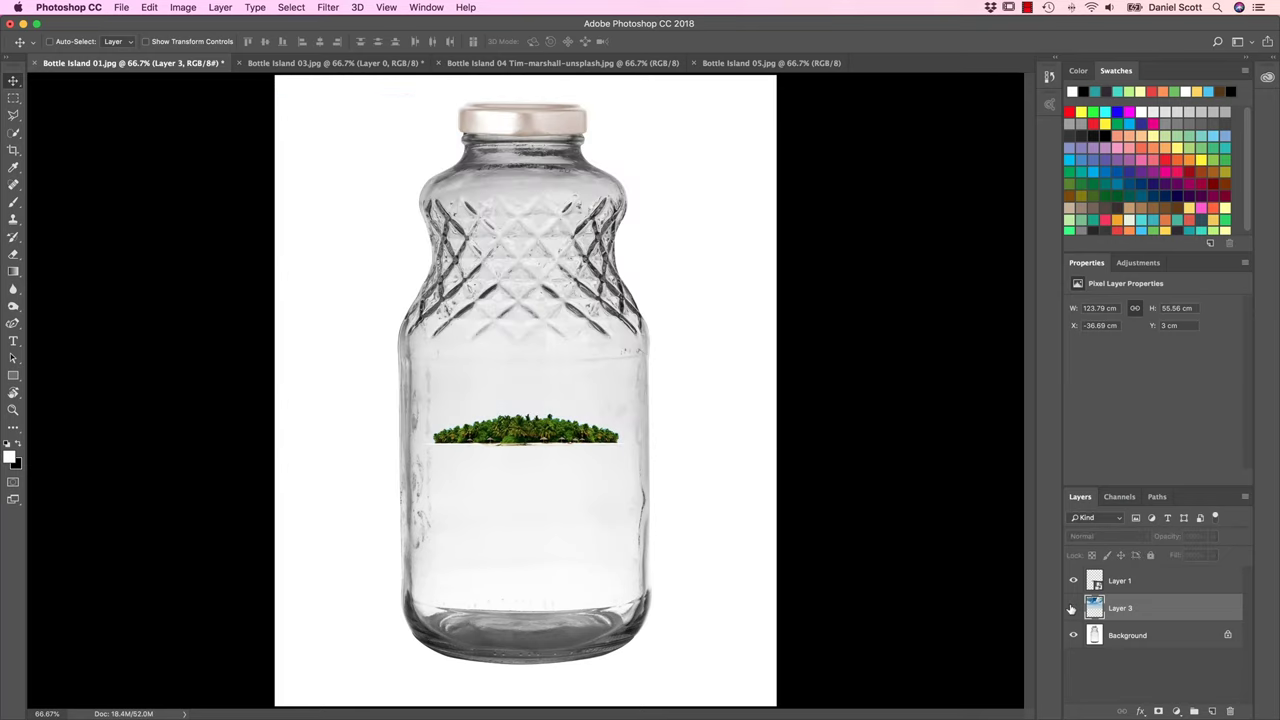
pyautogui.click(1072, 607)
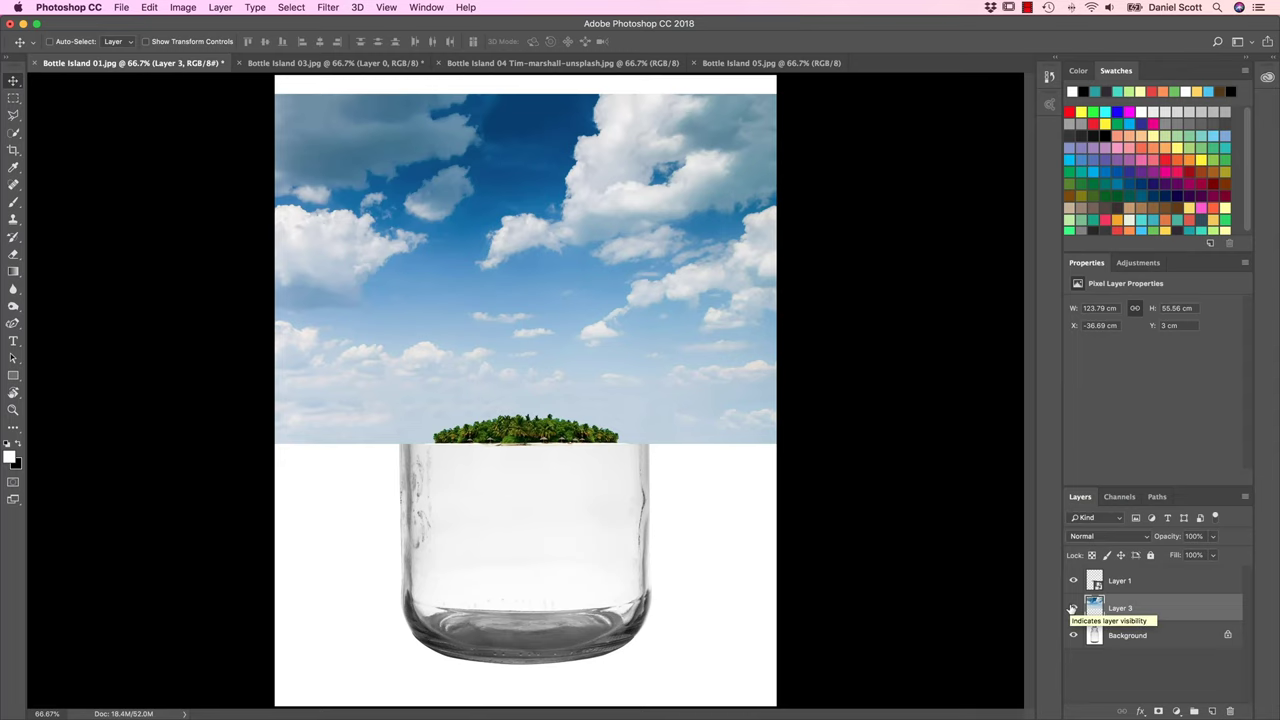
pyautogui.click(1072, 607)
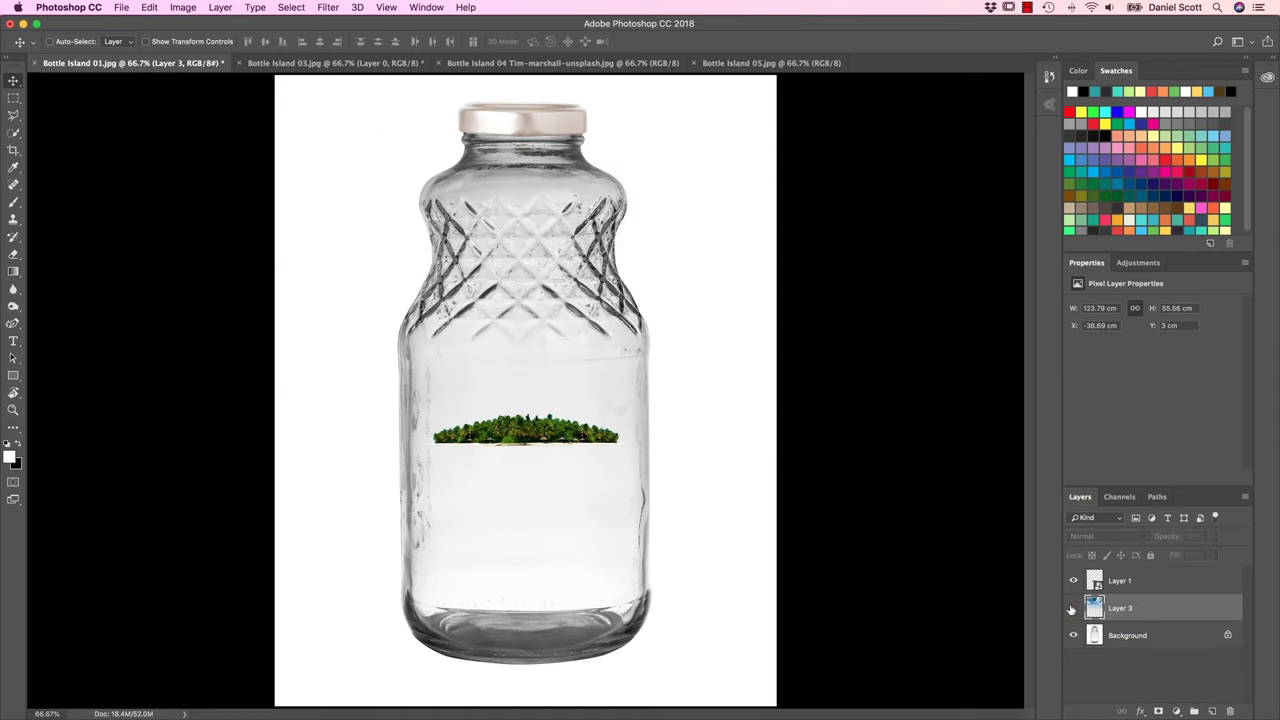
pyautogui.click(1130, 637)
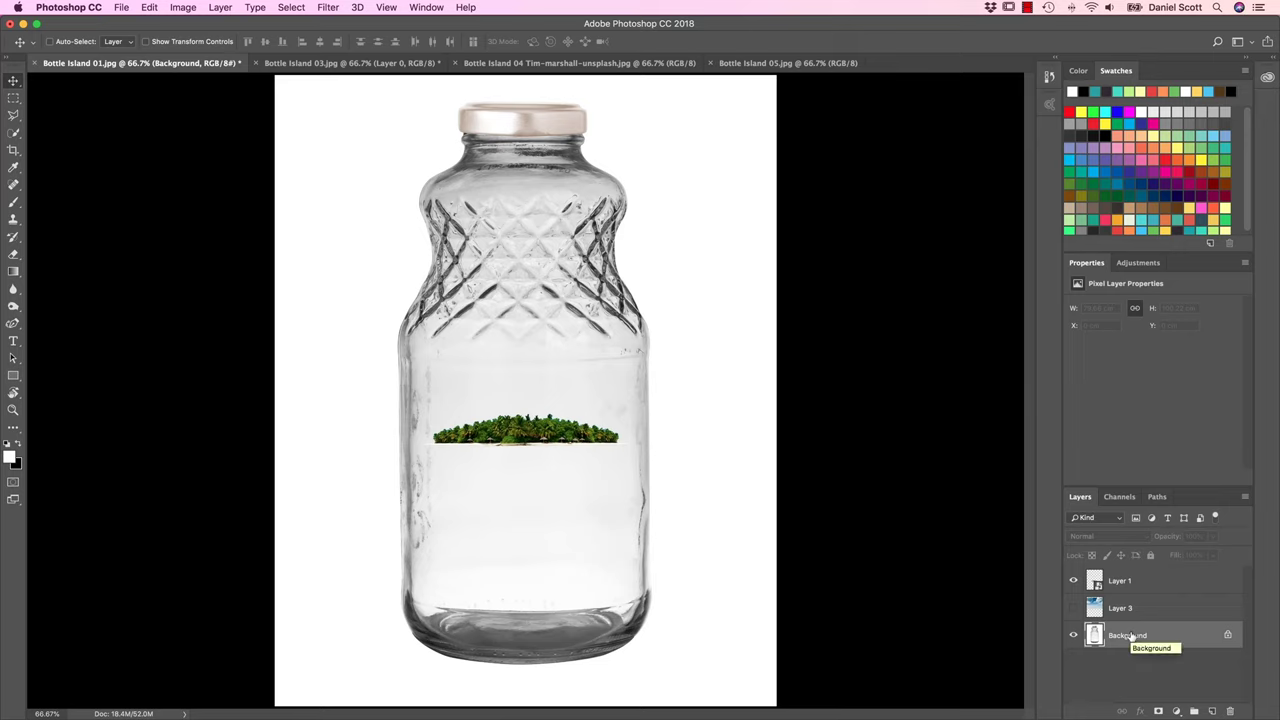
# Step: Quick-select the glass bottle from neck to base with Auto-Enhance off and brush size 90
pyautogui.click(15, 134)
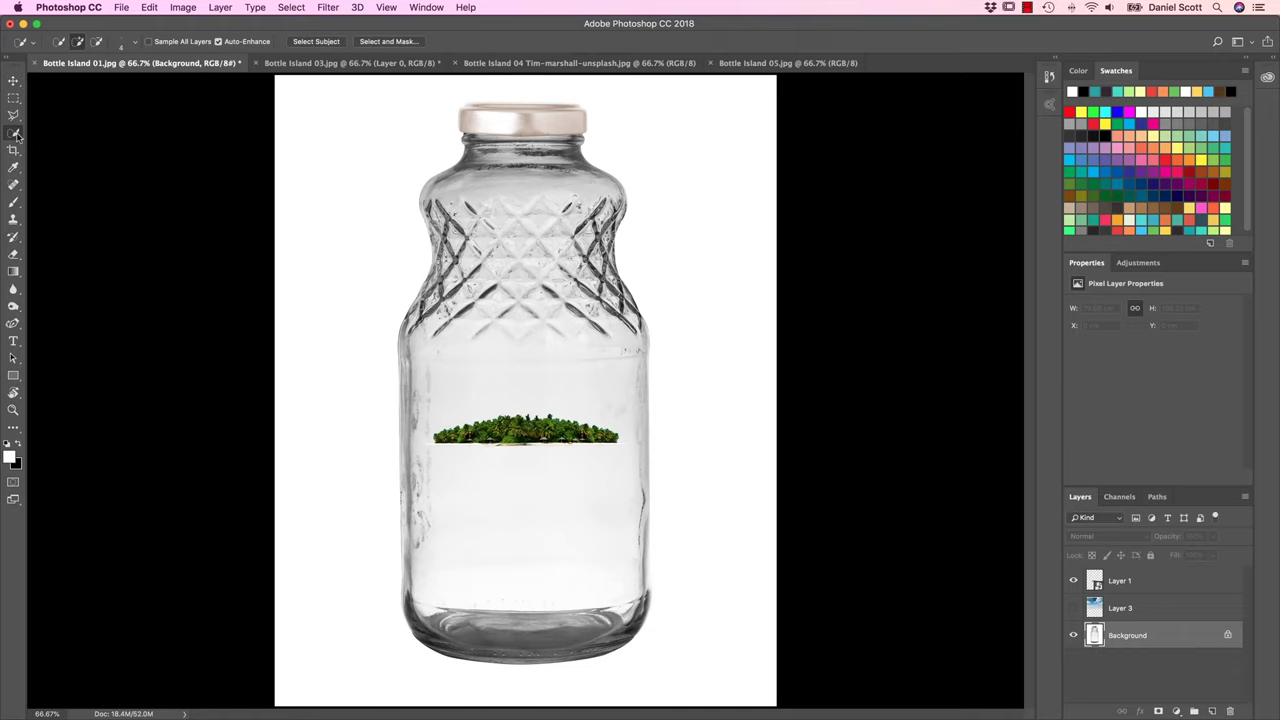
pyautogui.click(250, 42)
pyautogui.press(']')
pyautogui.press(']')
pyautogui.press(']')
pyautogui.press(']')
pyautogui.press(']')
pyautogui.press(']')
pyautogui.press(']')
pyautogui.press(']')
pyautogui.press(']')
pyautogui.press(']')
pyautogui.press(']')
pyautogui.press(']')
pyautogui.press(']')
pyautogui.moveTo(526, 347); pyautogui.dragTo(534, 219)
pyautogui.moveTo(577, 384)
pyautogui.mouseDown()
pyautogui.moveTo(567, 518)
pyautogui.moveTo(540, 552)
pyautogui.moveTo(527, 613)
pyautogui.moveTo(635, 600)
pyautogui.mouseUp()
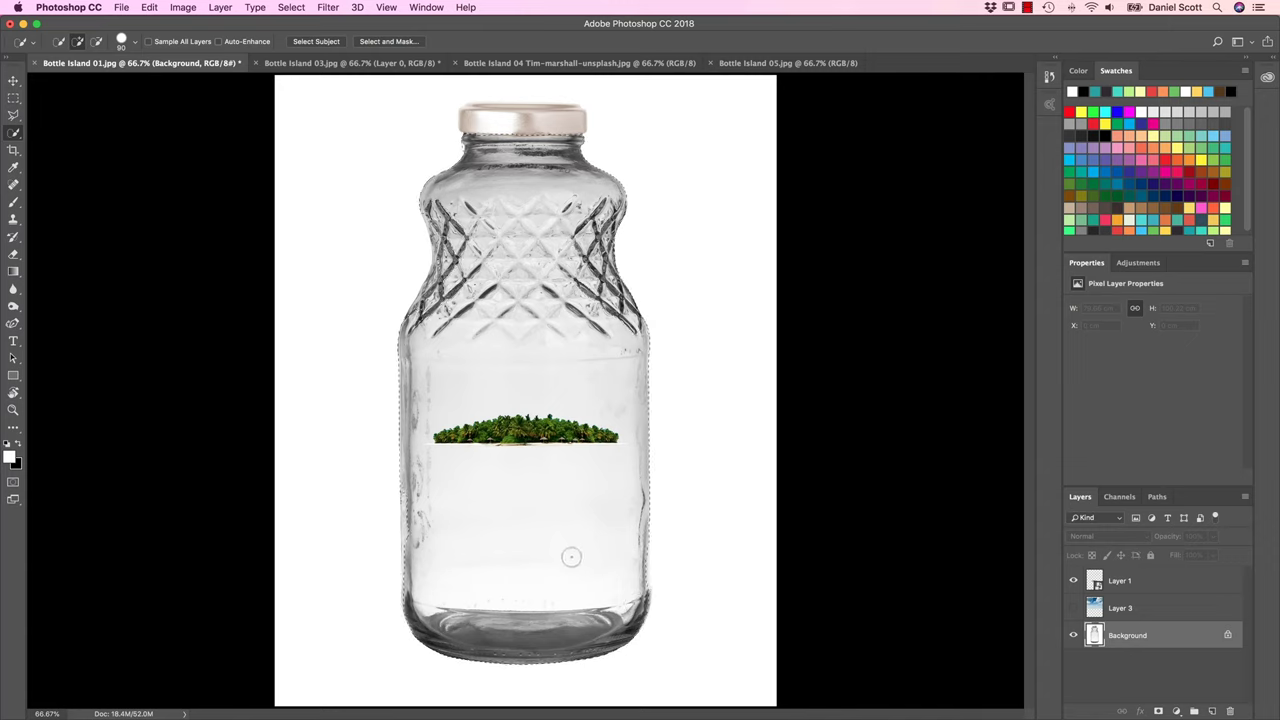
# Step: Inspect the bottle selection in Quick Mask mode, then hold Alt to subtract stray areas
pyautogui.click(13, 484)
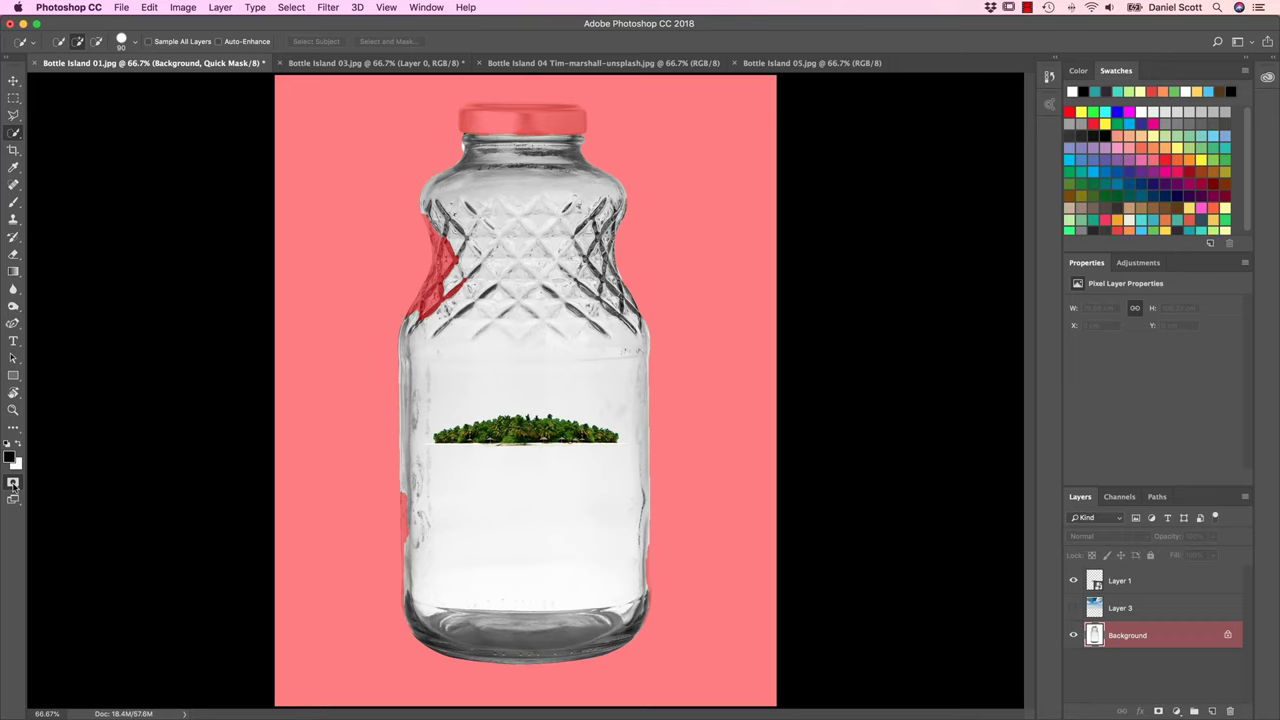
pyautogui.click(13, 484)
pyautogui.click(13, 484)
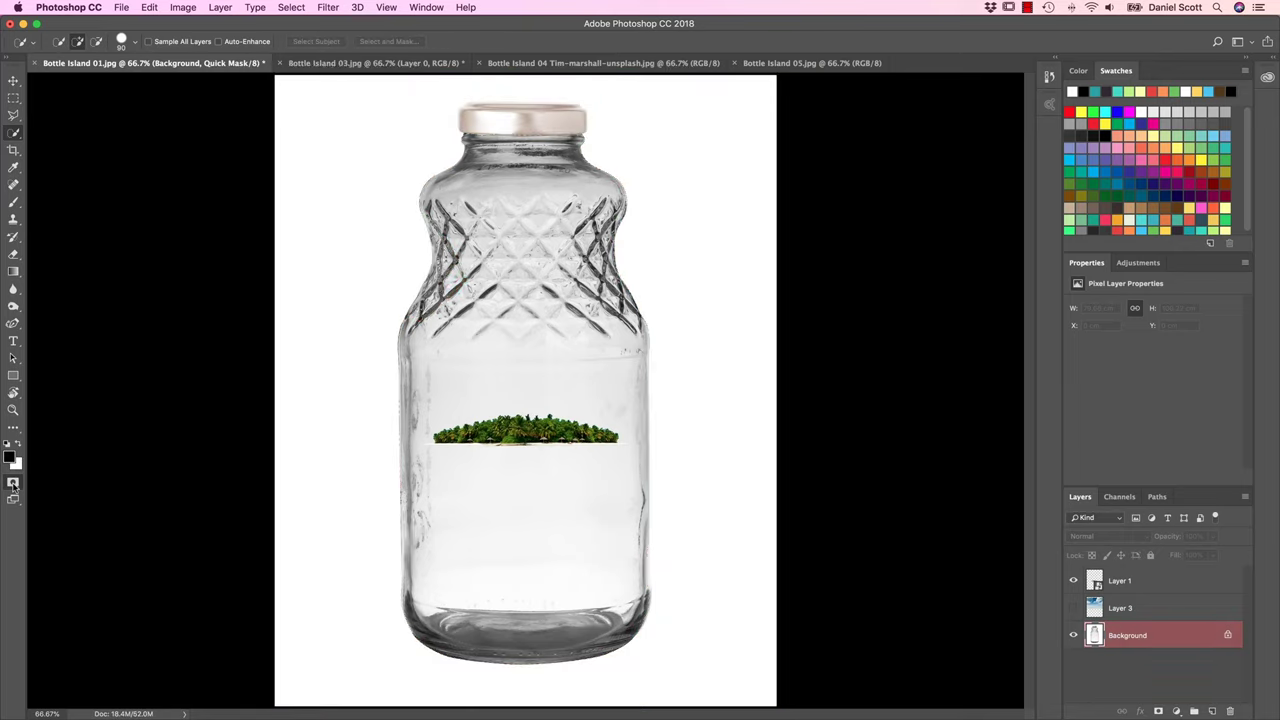
pyautogui.click(13, 484)
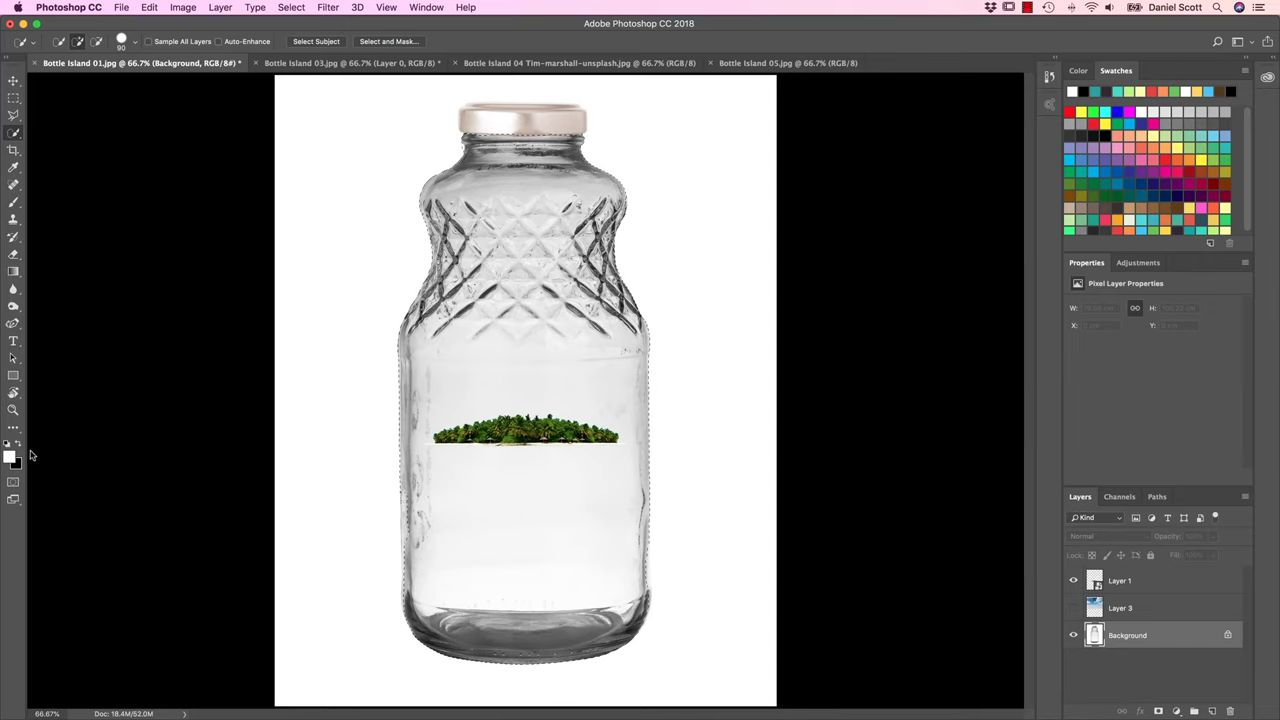
pyautogui.click(11, 484)
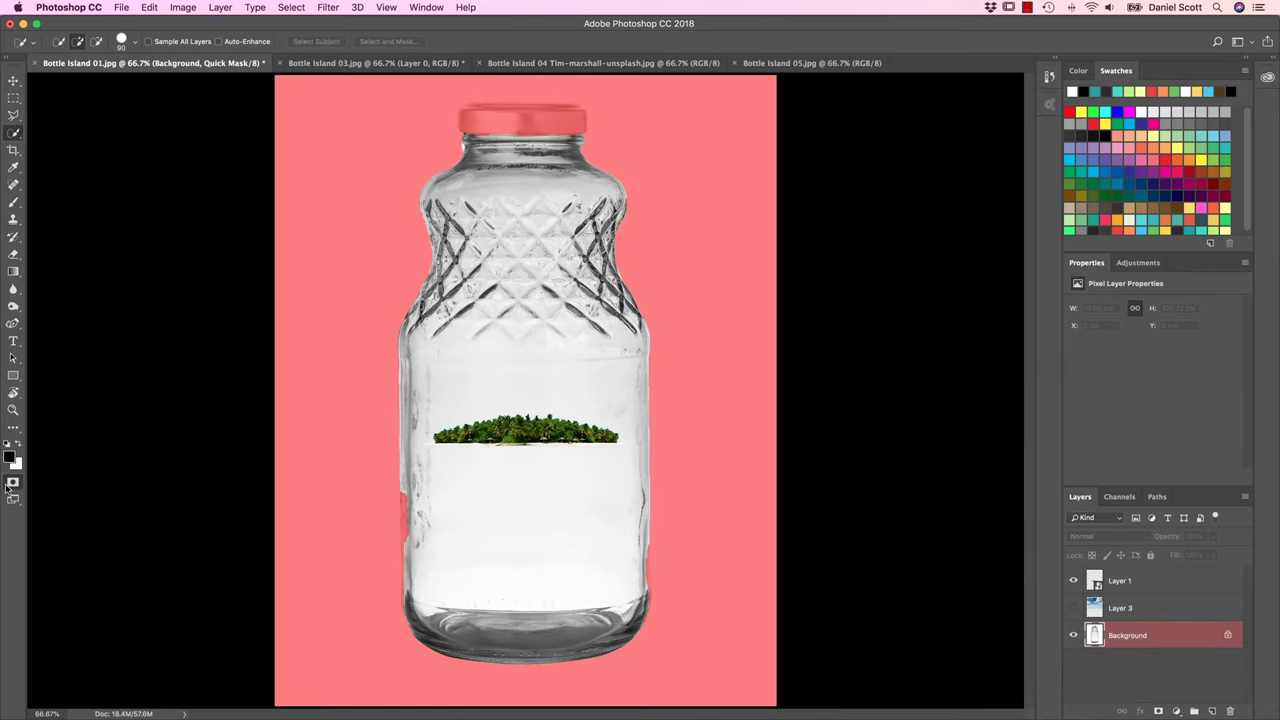
pyautogui.click(11, 484)
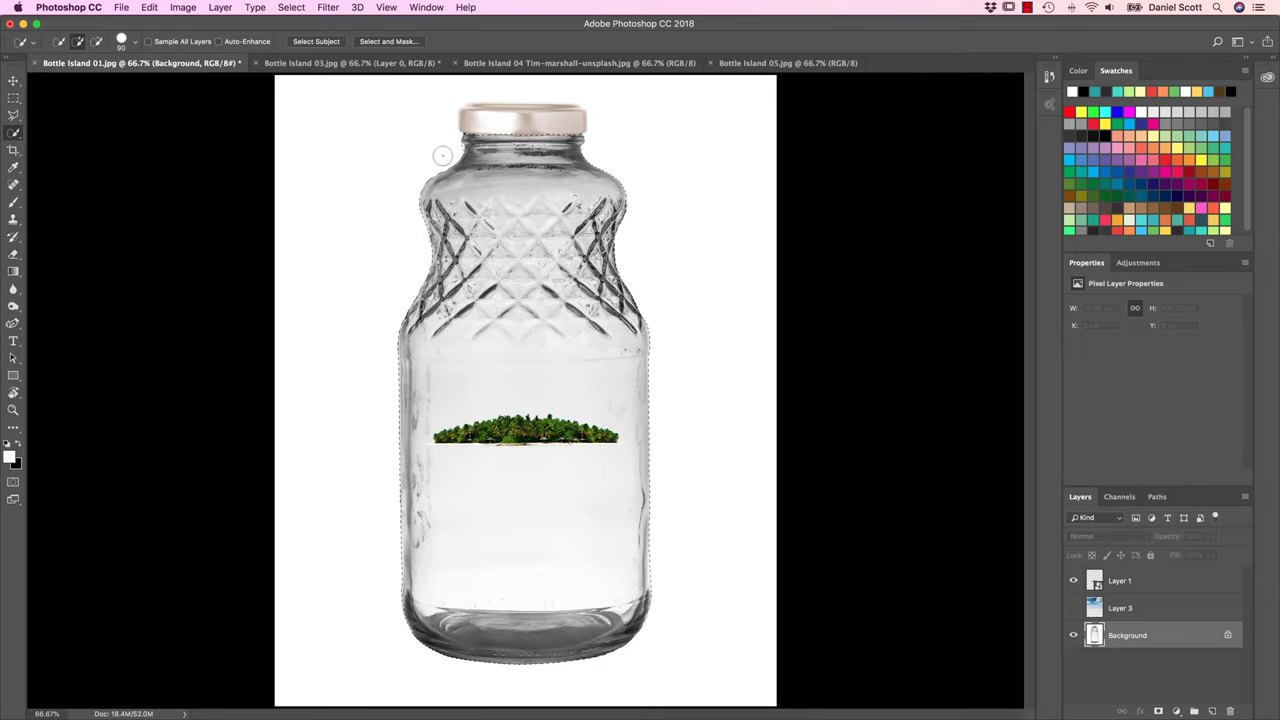
pyautogui.press('alt')
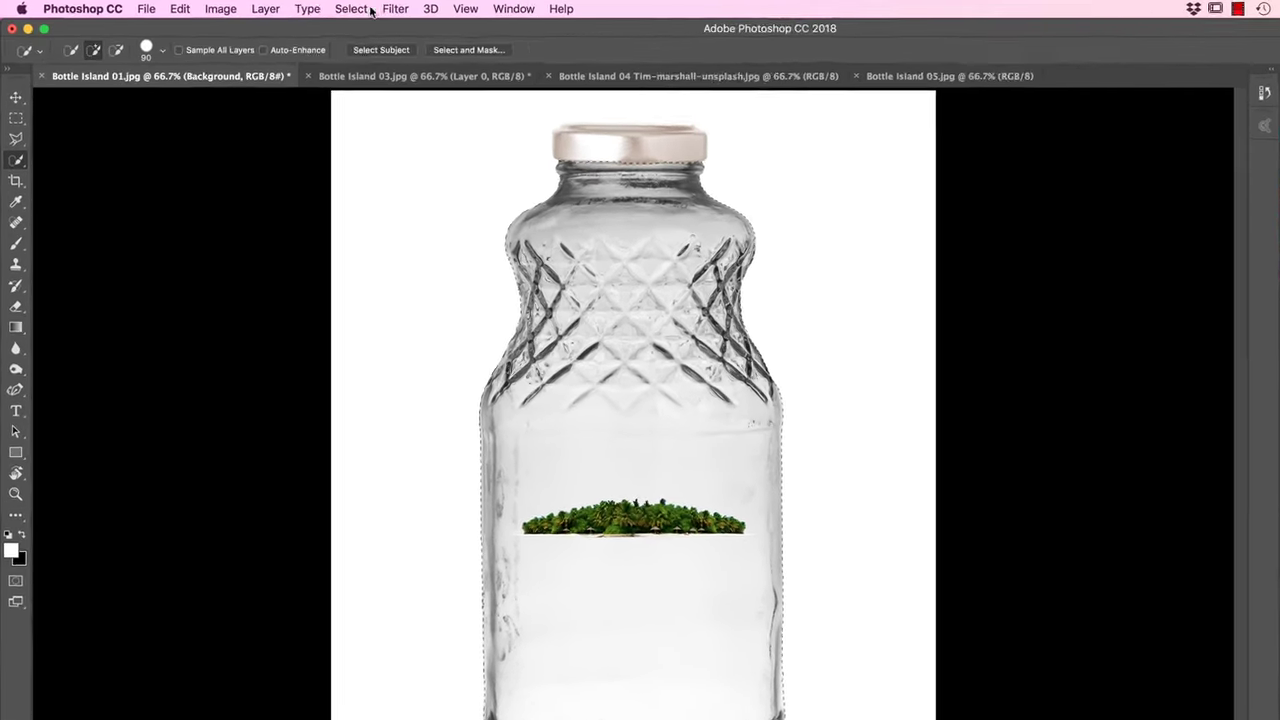
# Step: Save the current bottle selection as a new channel named 'Bottle Selection'
pyautogui.click(289, 7)
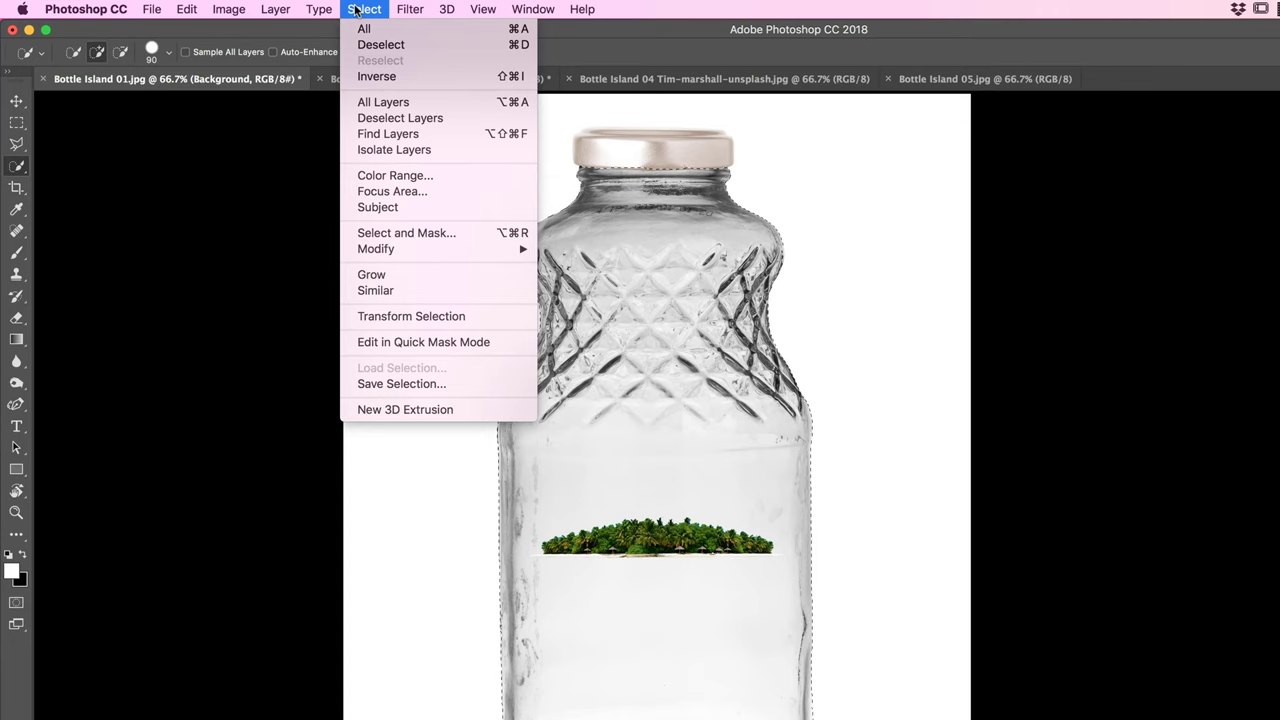
pyautogui.click(423, 384)
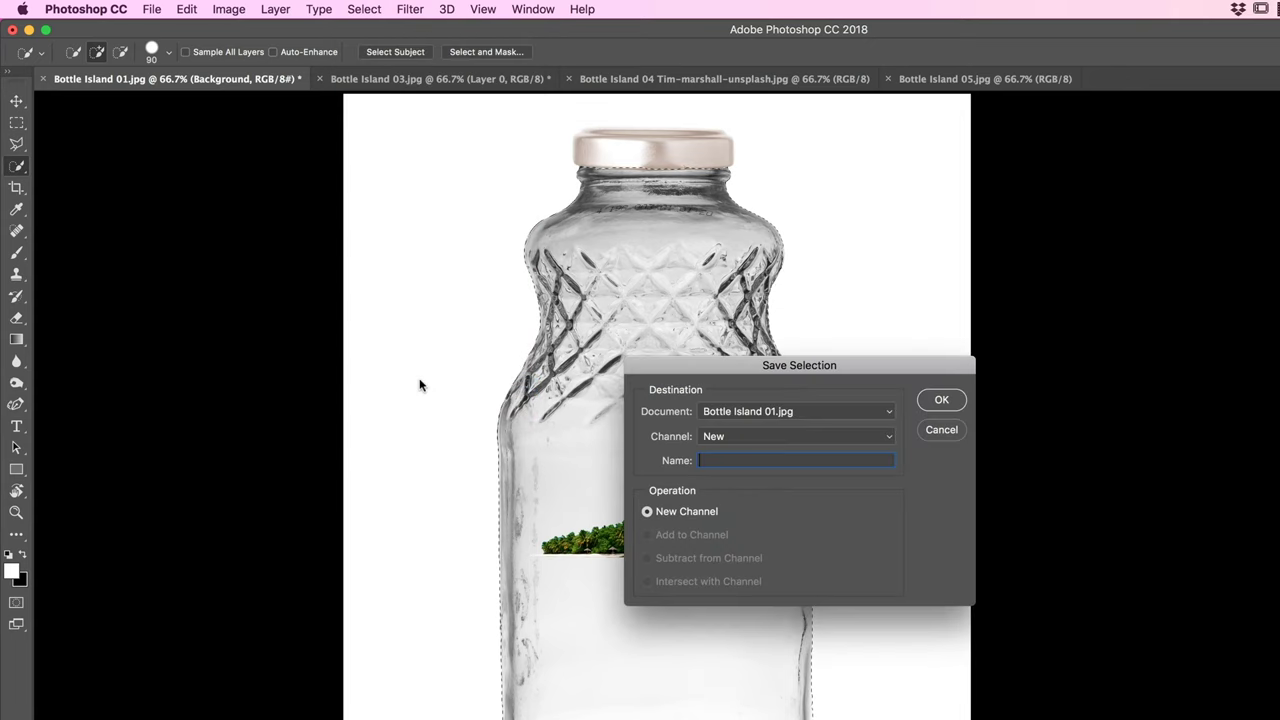
pyautogui.write('Bottle Selection')
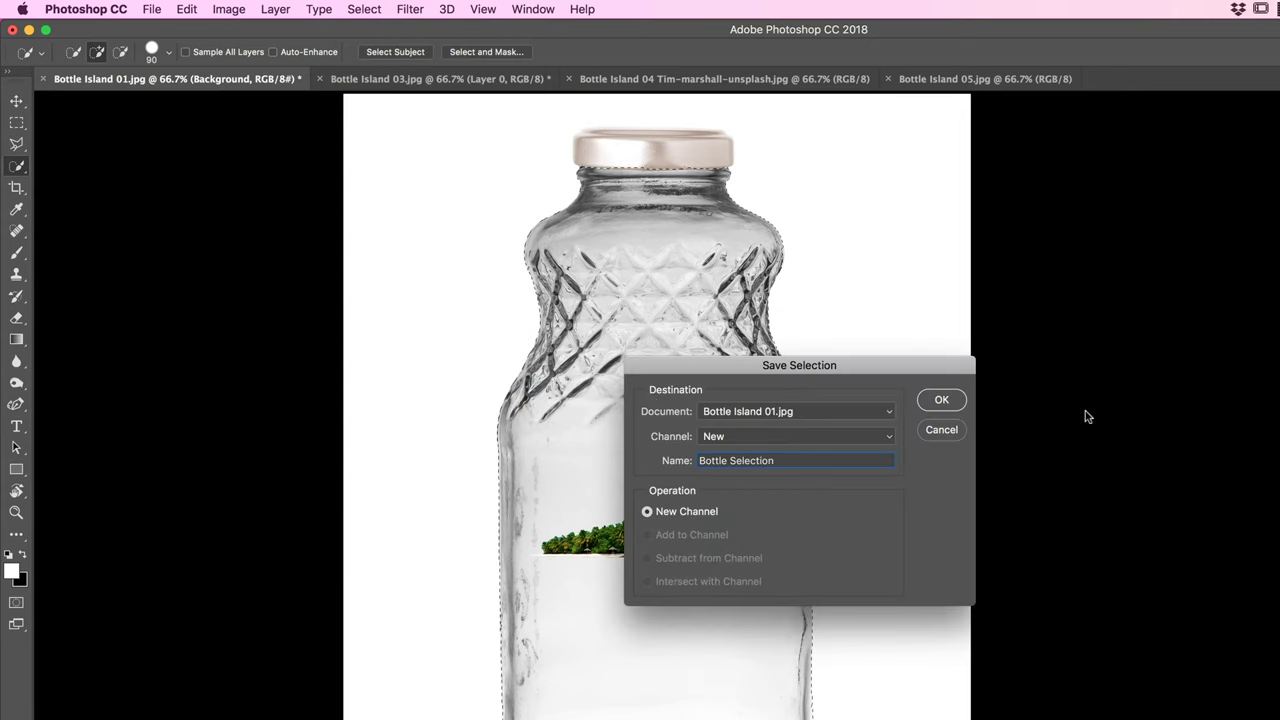
pyautogui.click(932, 401)
# Step: Make the sky layer visible again and rename it 'Sky'
pyautogui.click(356, 9)
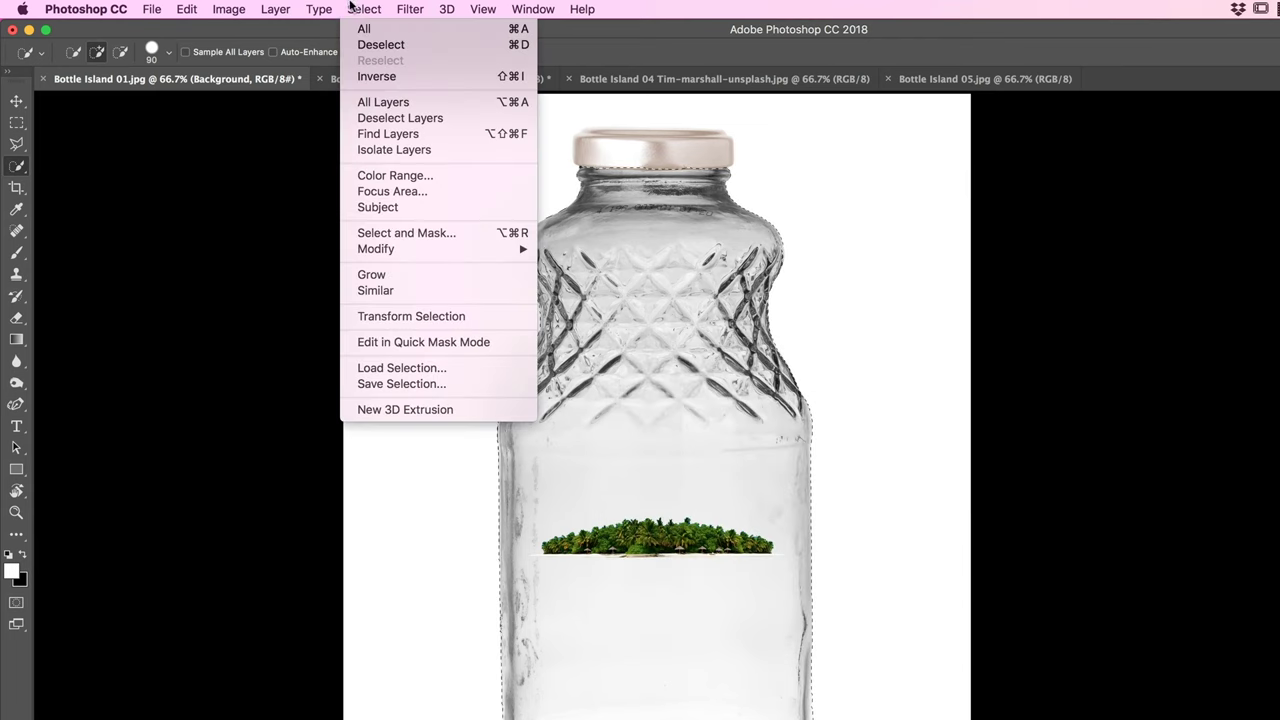
pyautogui.click(364, 9)
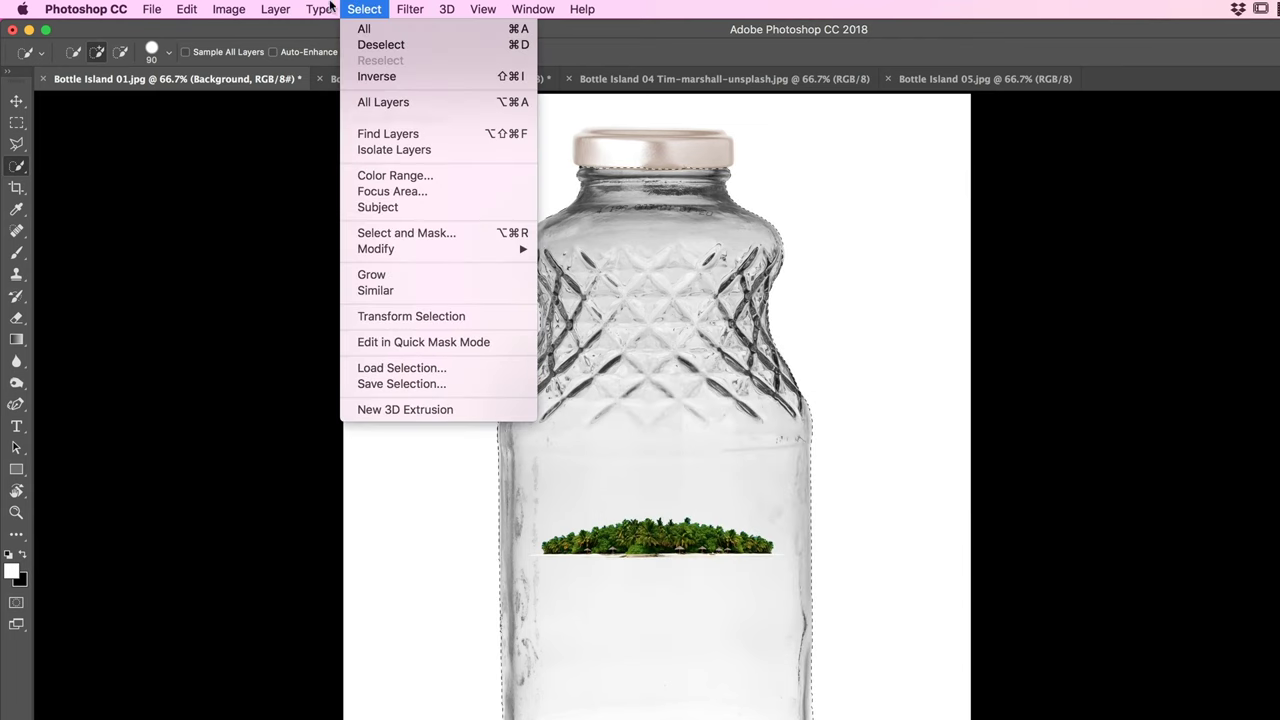
pyautogui.click(365, 8)
pyautogui.click(365, 8)
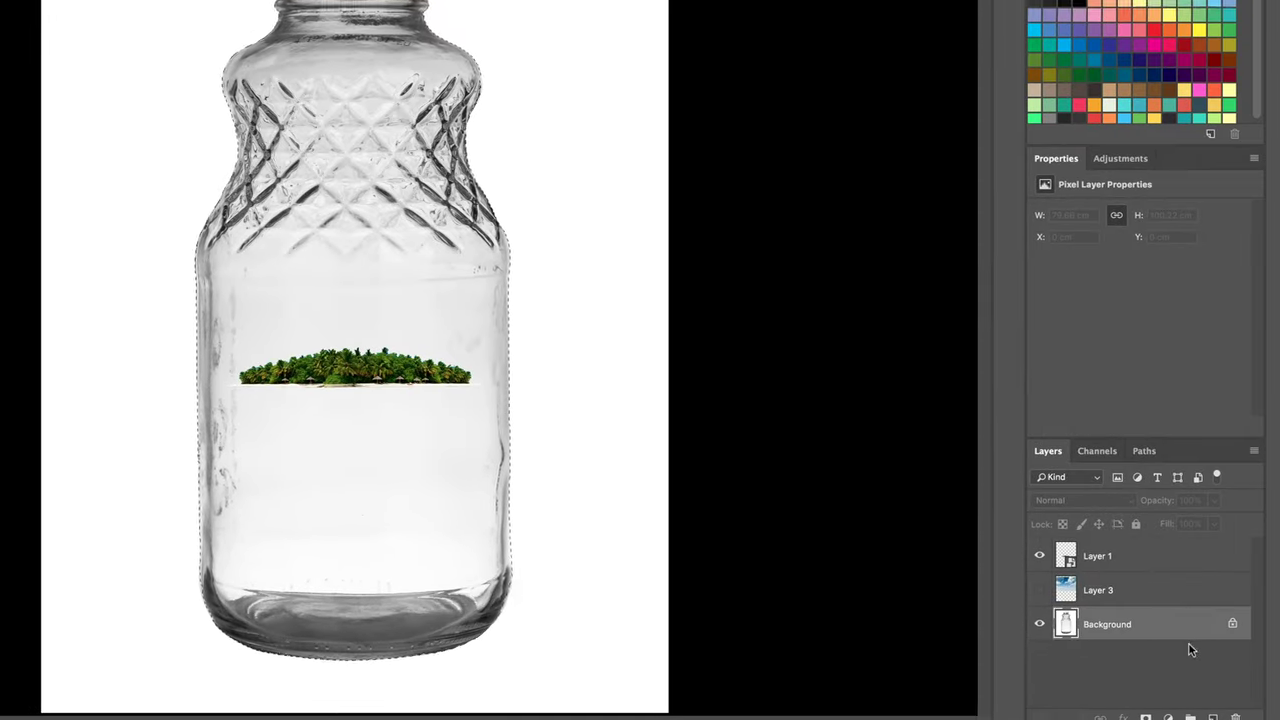
pyautogui.click(1133, 585)
pyautogui.click(1021, 580)
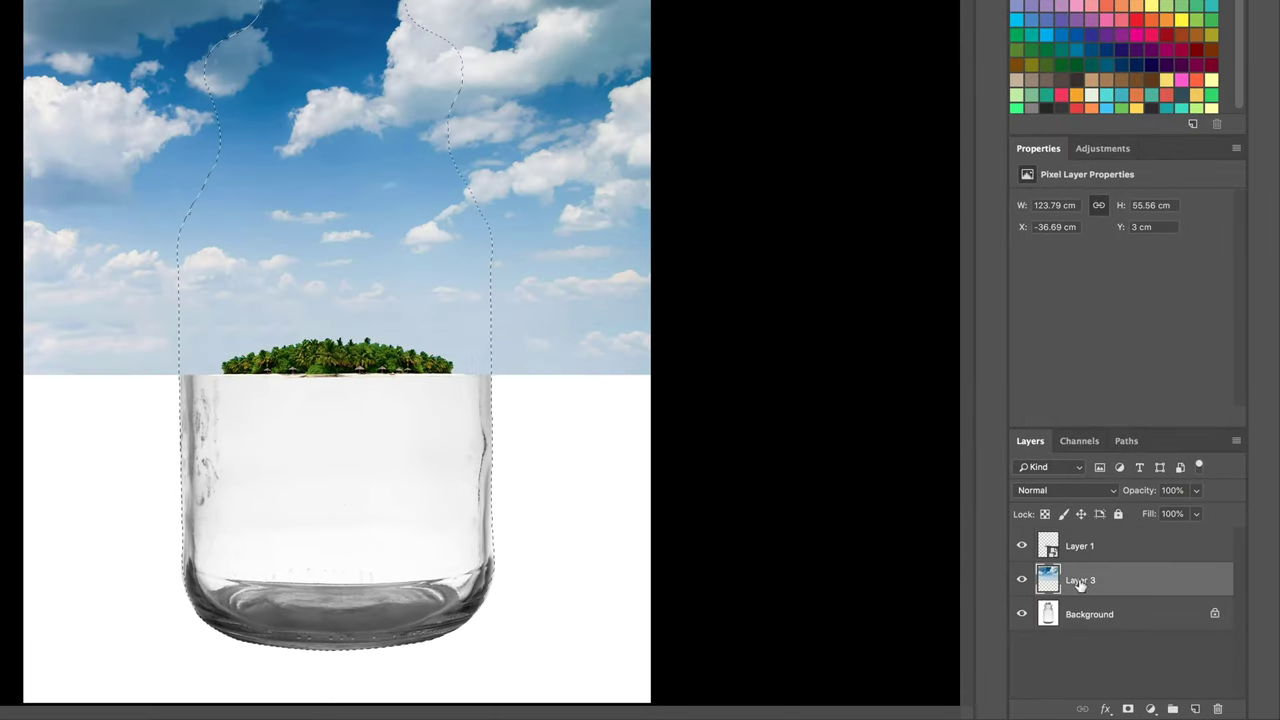
pyautogui.doubleClick(1080, 580)
pyautogui.write('S')
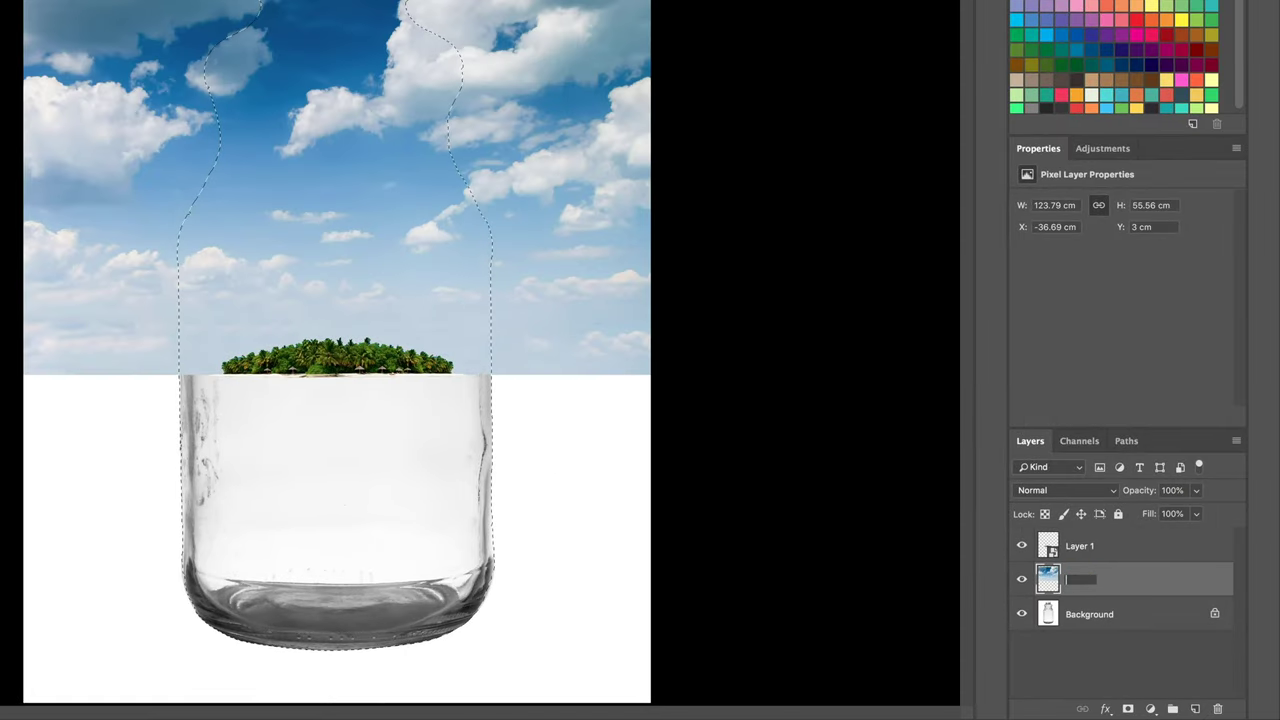
pyautogui.write('ky')
# Step: Rename the island layer 'Island' and convert the locked Background into a layer named 'Bottle'
pyautogui.click(1075, 545)
pyautogui.doubleClick(1075, 545)
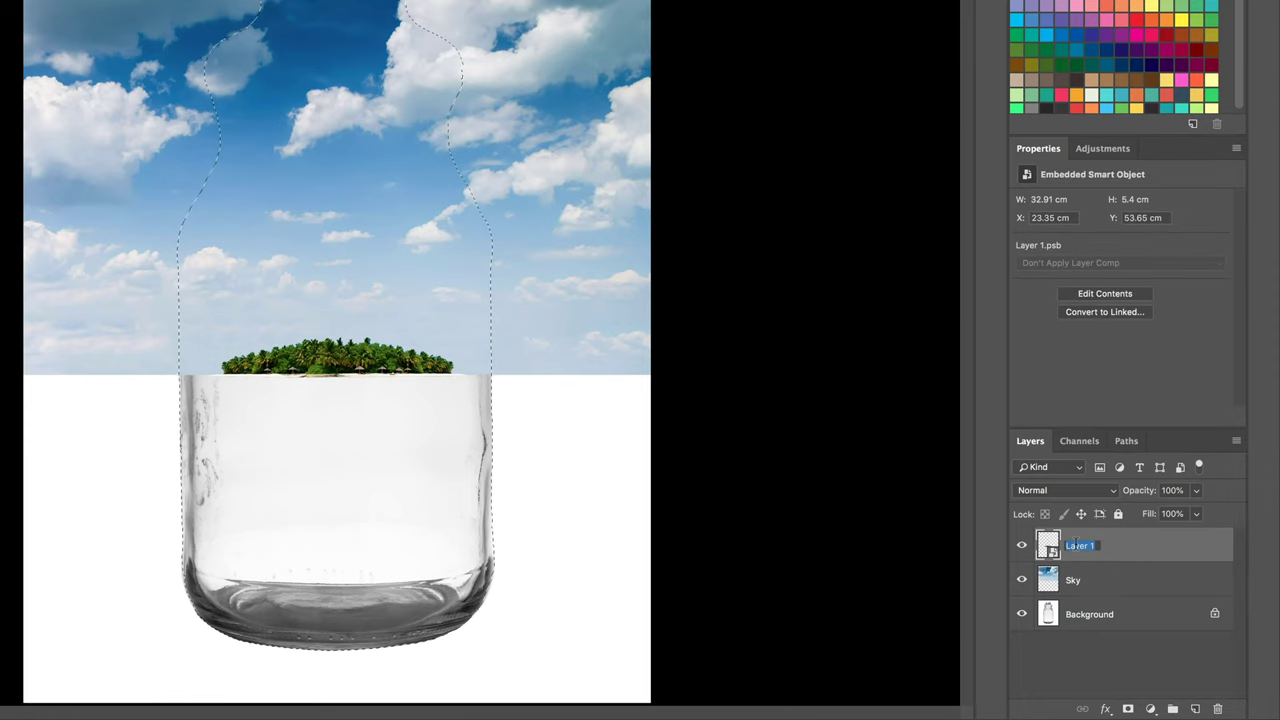
pyautogui.write('Island')
pyautogui.press('Return')
pyautogui.doubleClick(1089, 617)
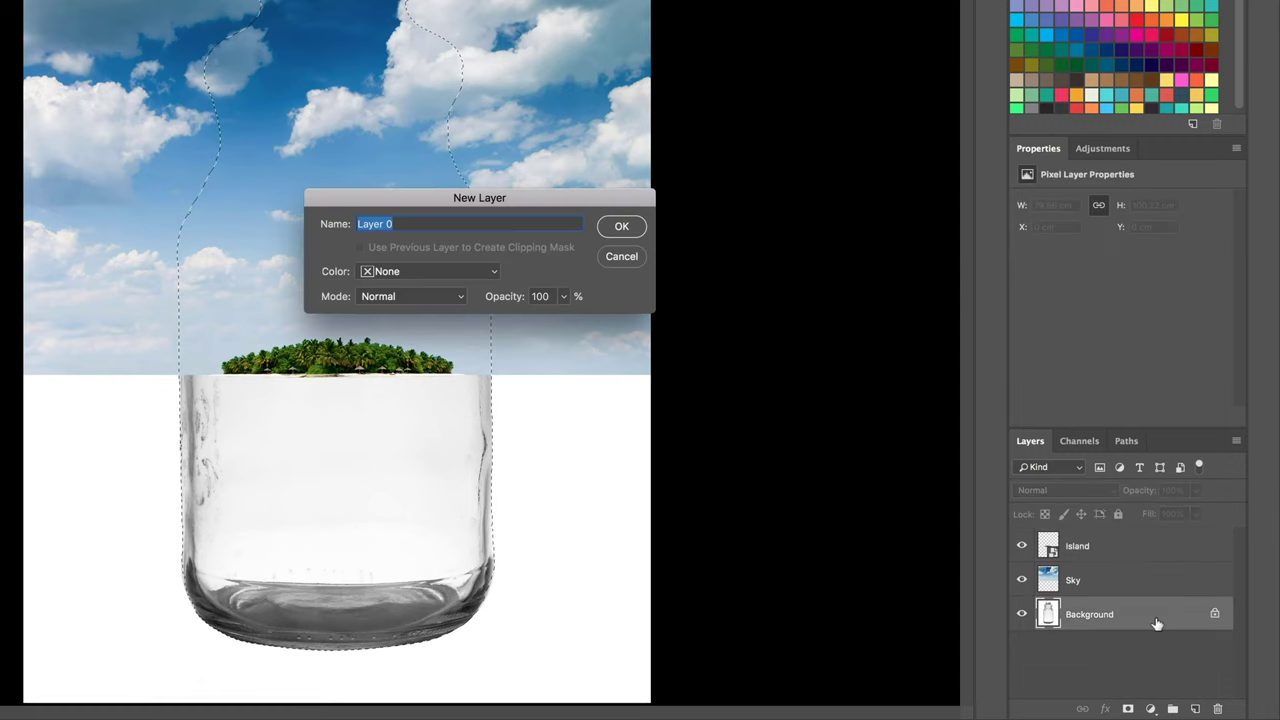
pyautogui.write('Bottle')
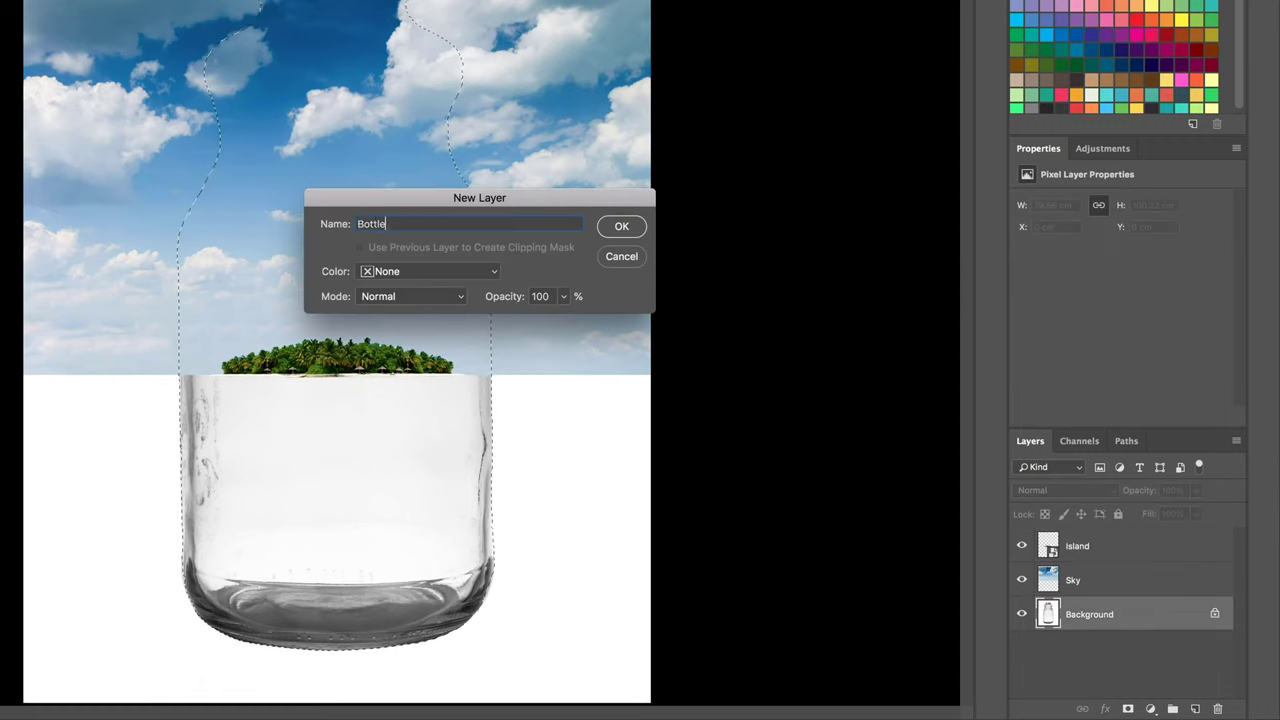
pyautogui.press('Return')
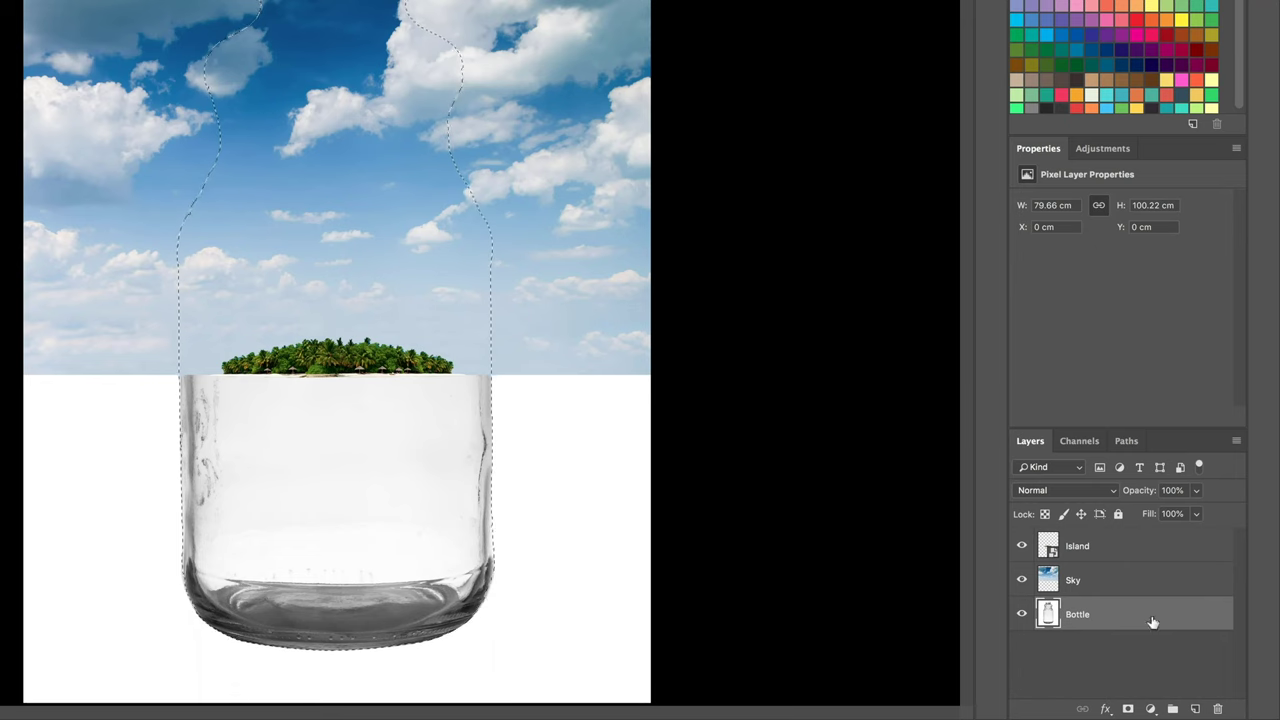
pyautogui.click(1100, 590)
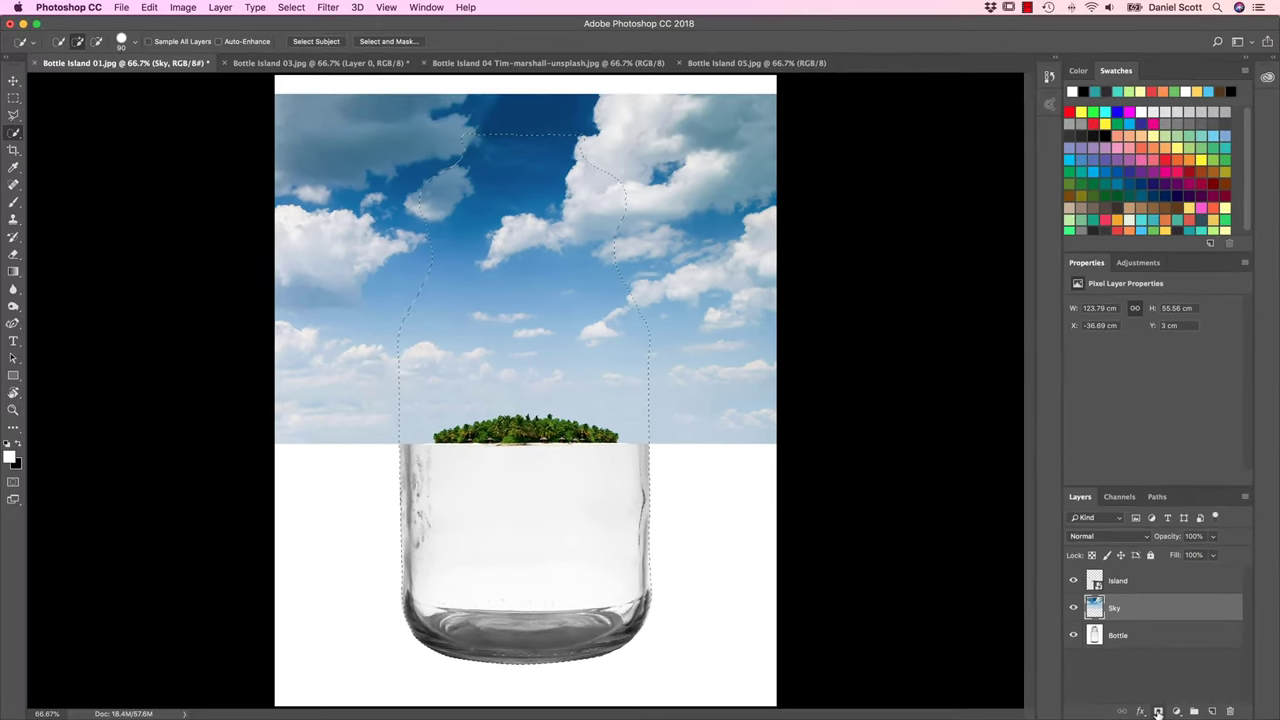
# Step: Add a bottle-shaped layer mask to the Sky layer from the active bottle selection
pyautogui.click(1158, 711)
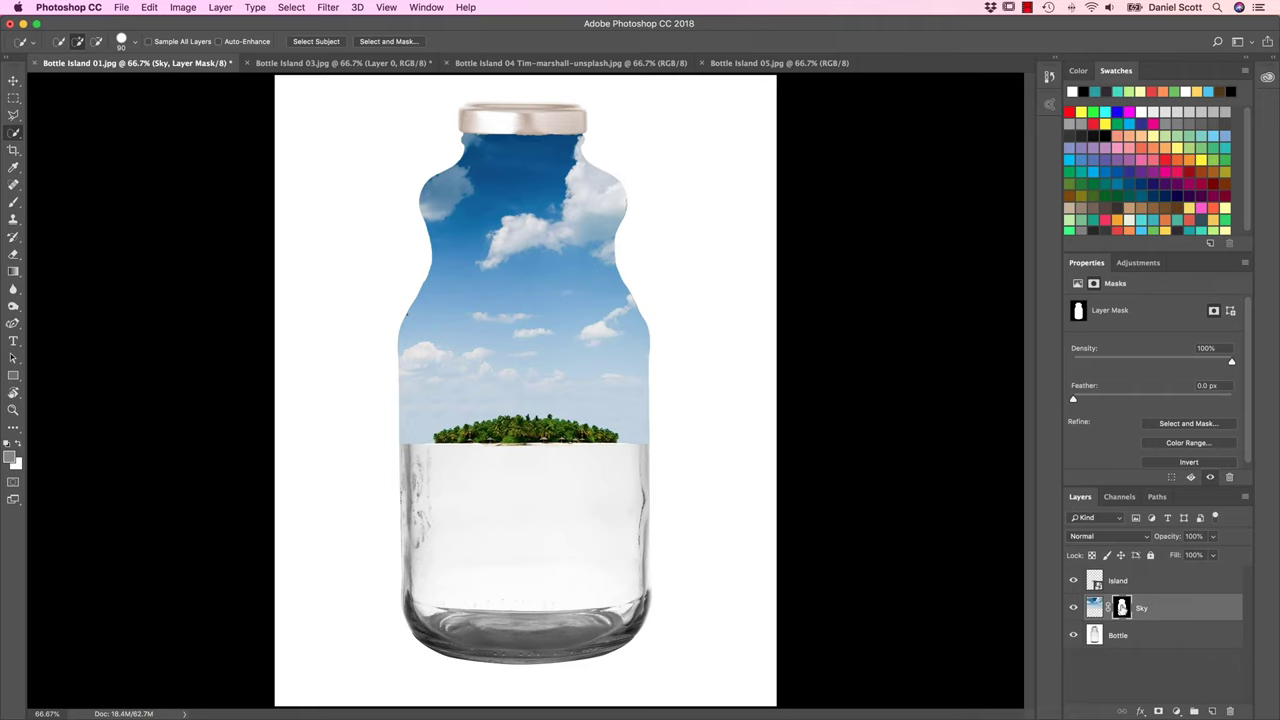
pyautogui.click(1094, 607)
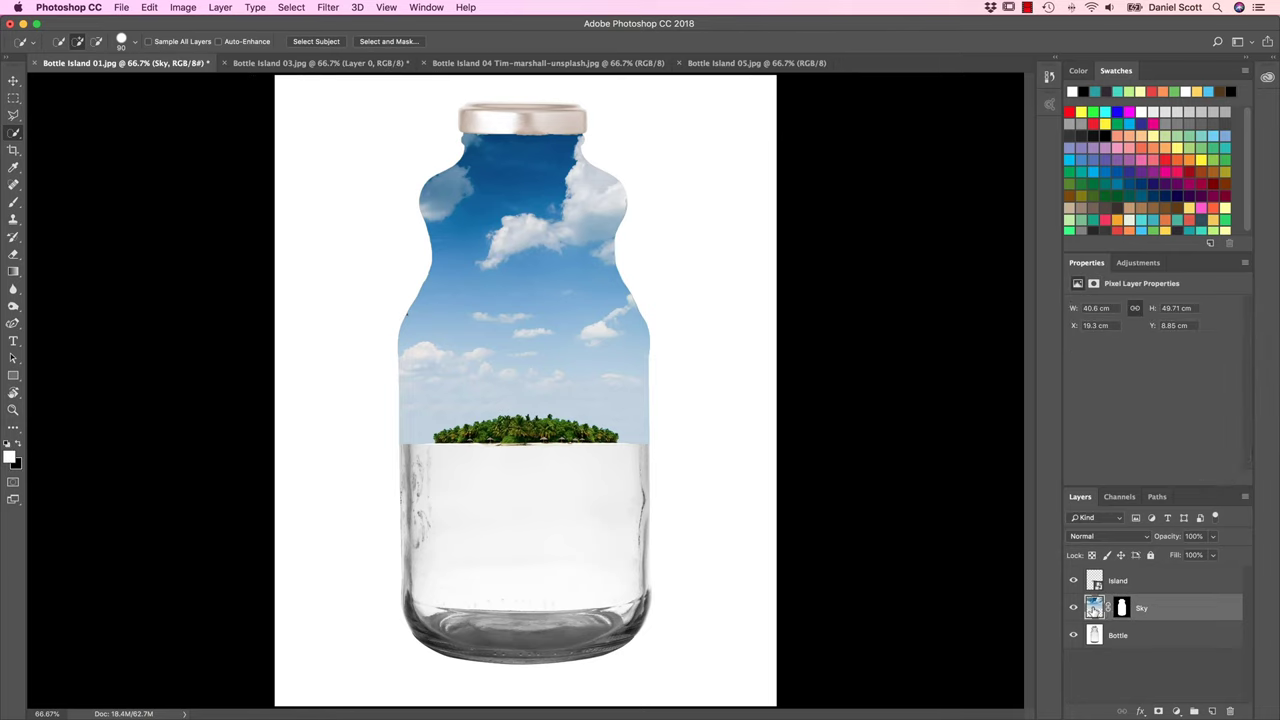
pyautogui.click(1122, 608)
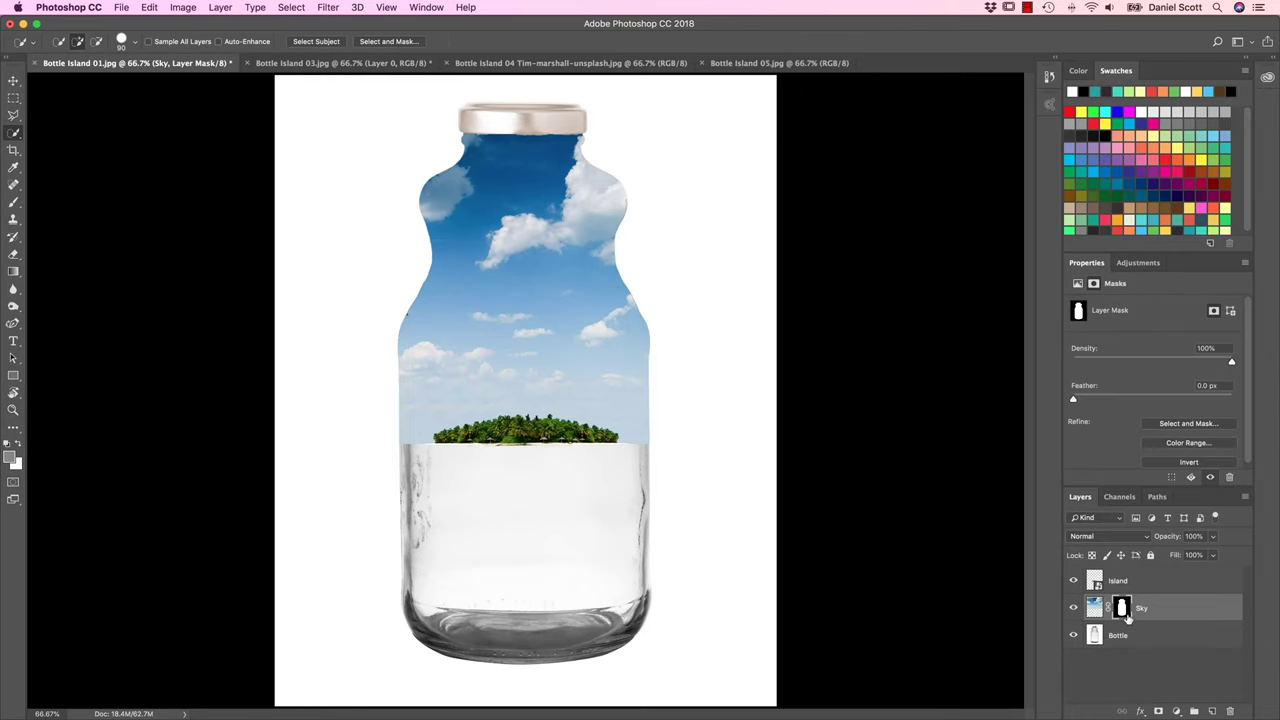
pyautogui.click(1096, 607)
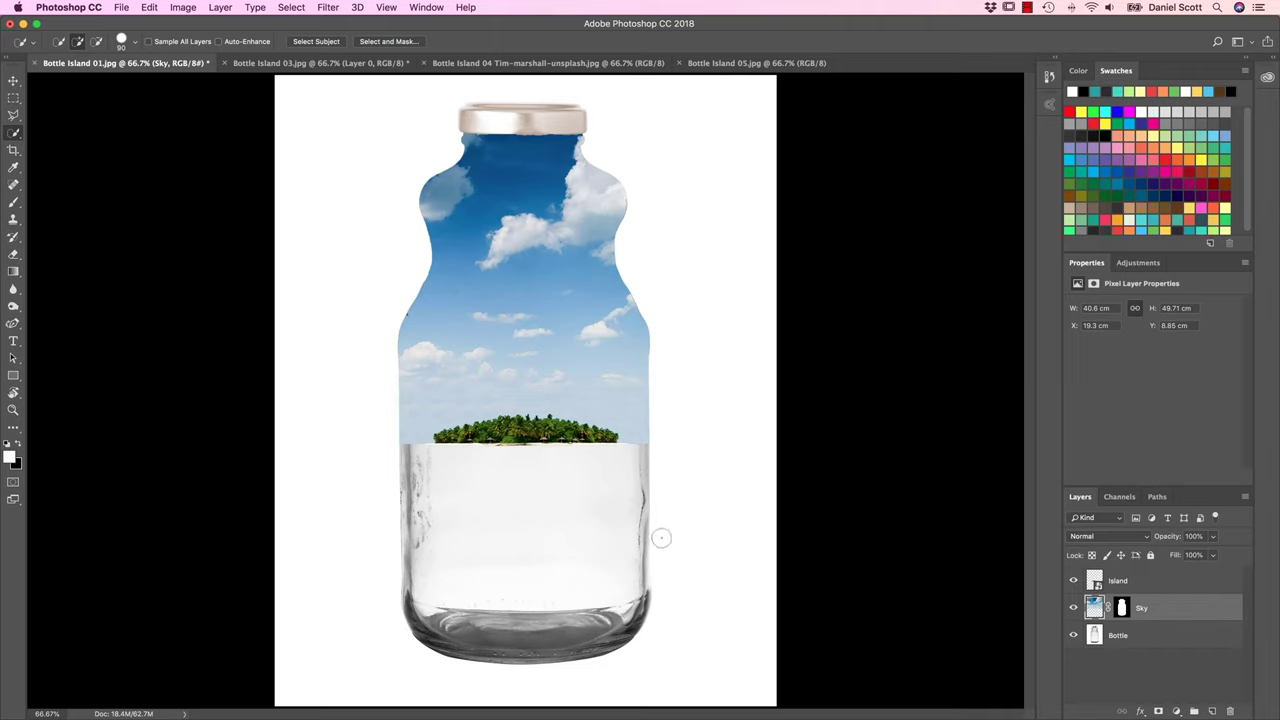
# Step: Try Sky blend modes from Dissolve through Darken, Multiply, Color Burn and Linear Burn
pyautogui.click(1110, 537)
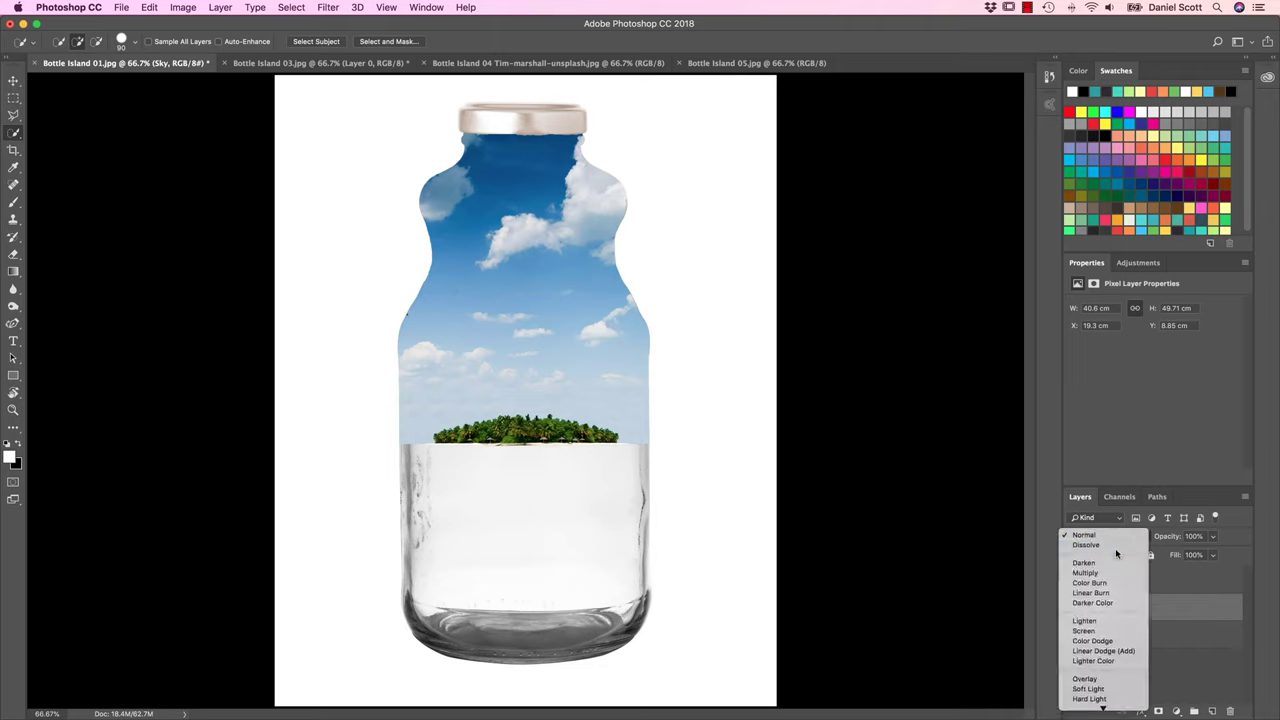
pyautogui.click(1115, 547)
pyautogui.press('v')
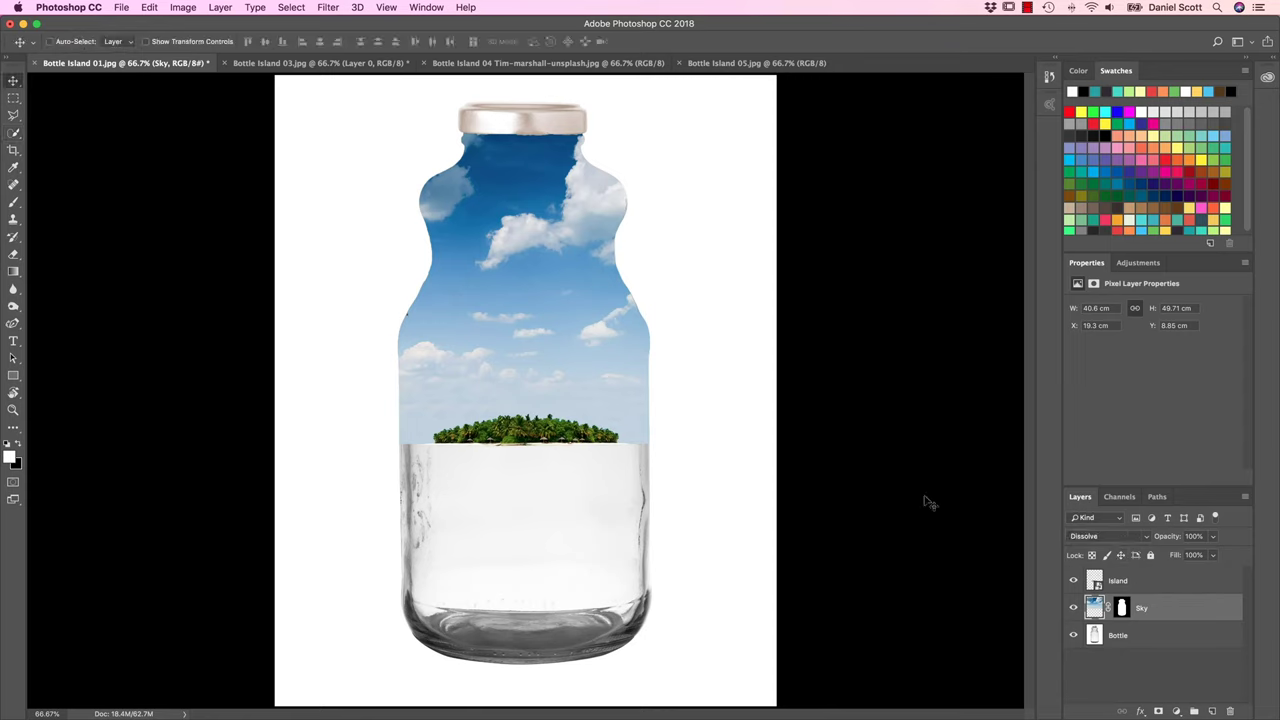
pyautogui.hotkey('shift', '+')
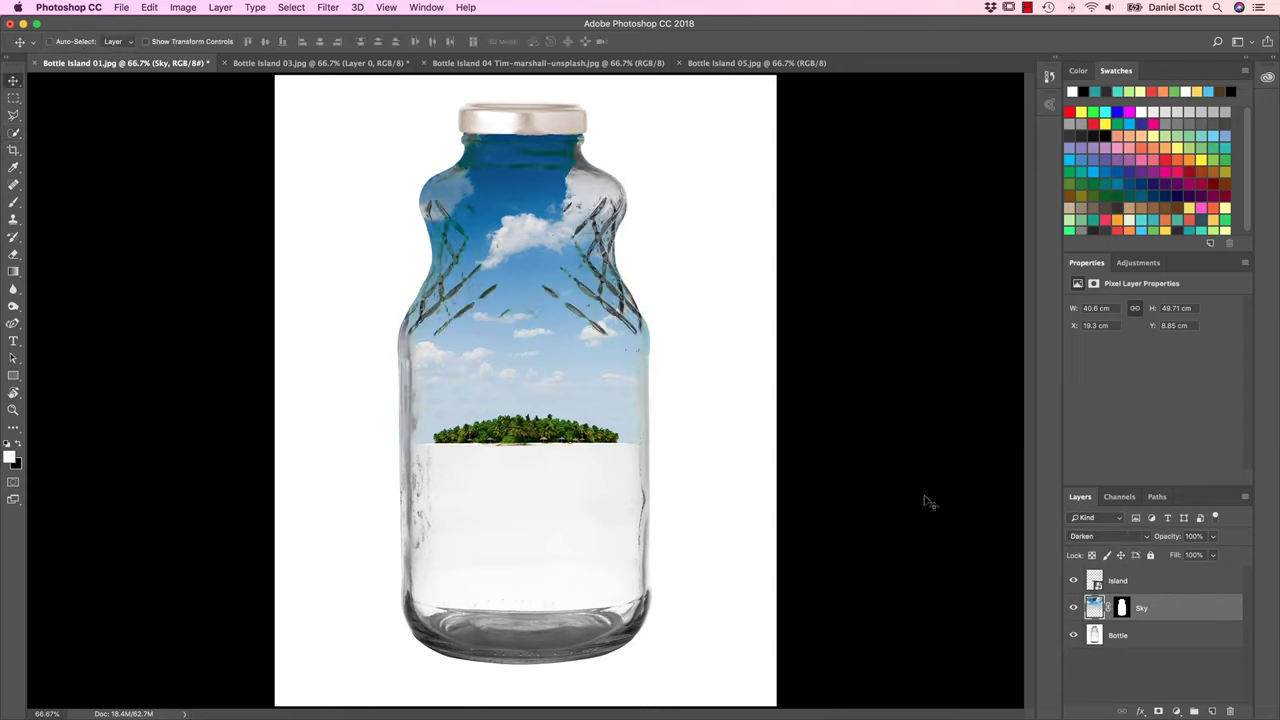
pyautogui.hotkey('shift', '+')
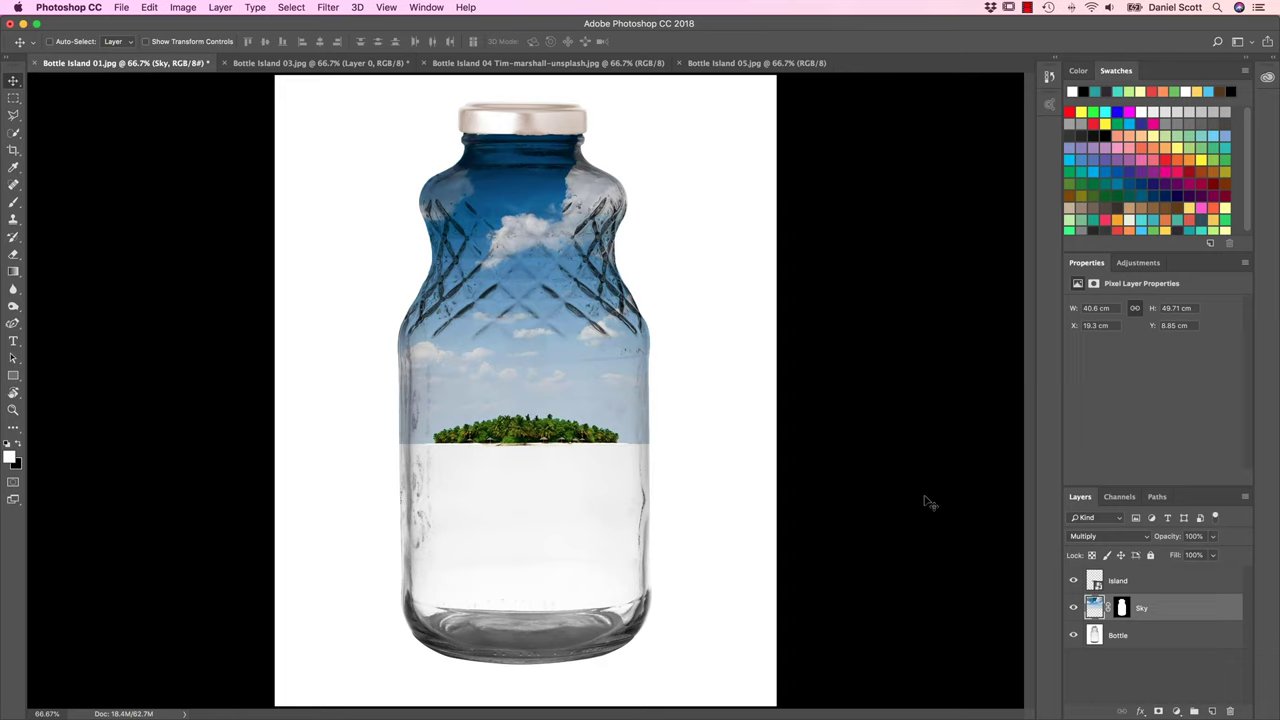
pyautogui.hotkey('shift', '+')
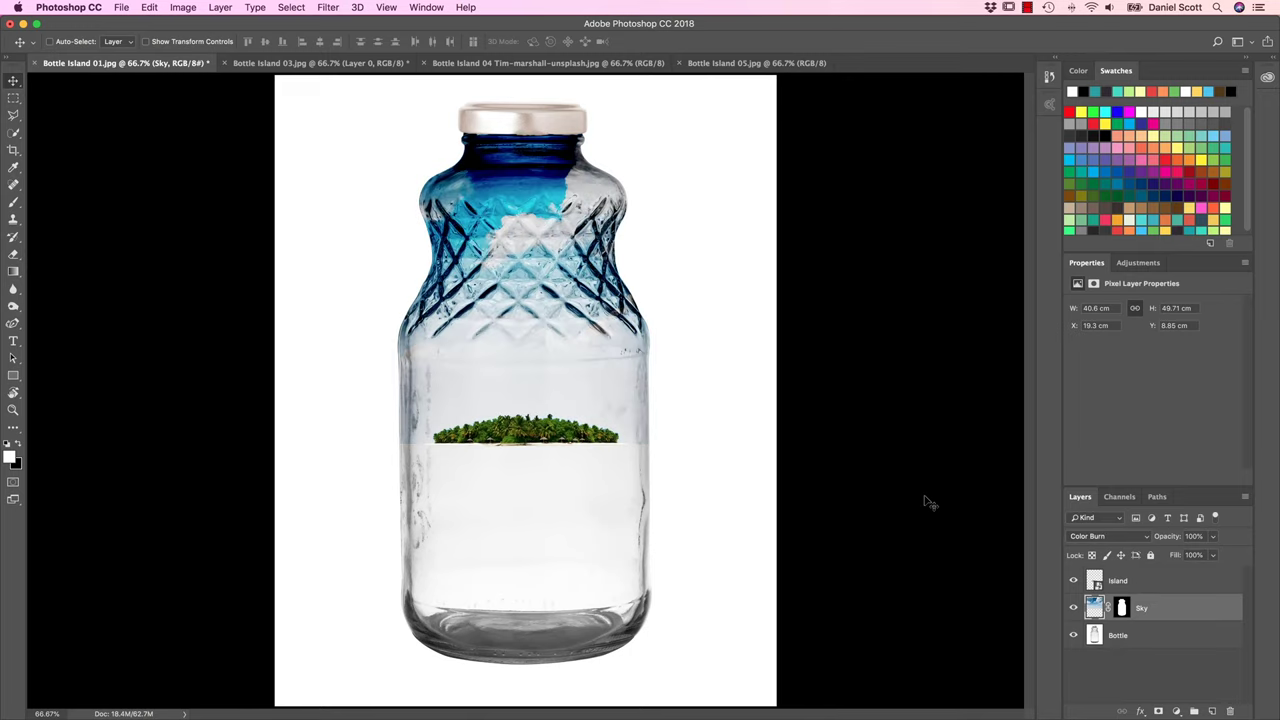
pyautogui.hotkey('shift', '+')
pyautogui.hotkey('shift', '+')
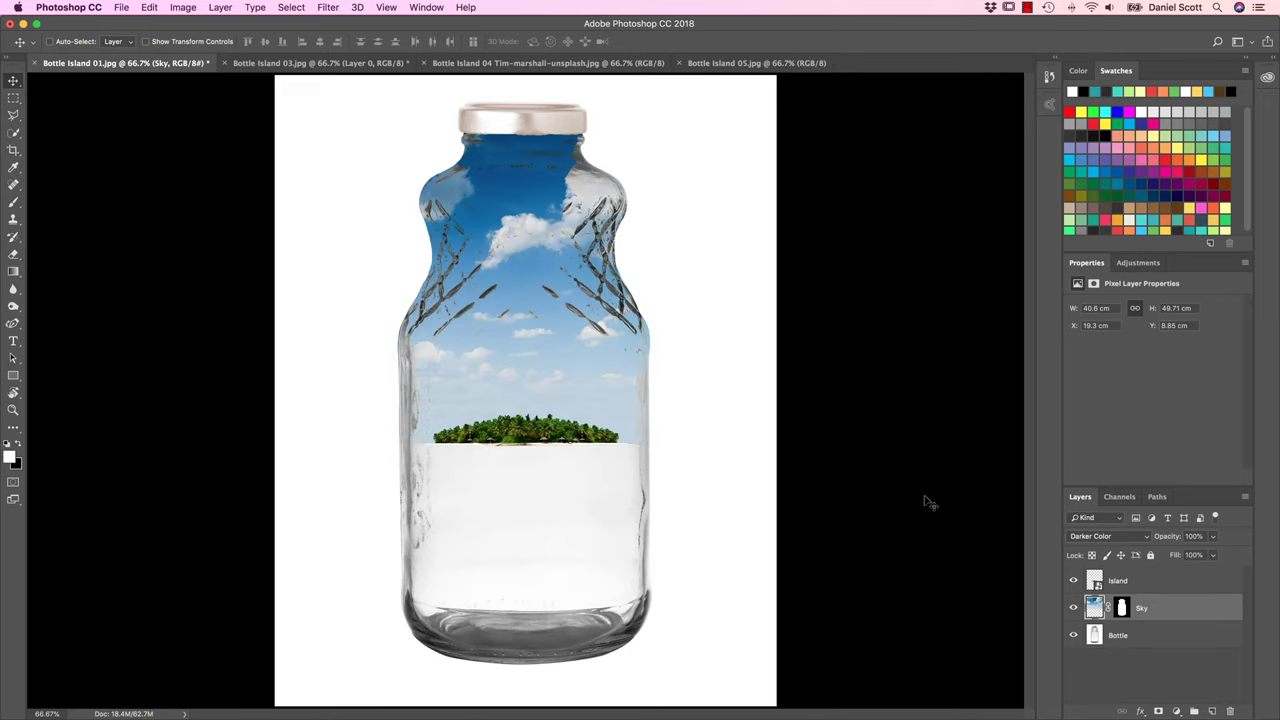
pyautogui.hotkey('shift', '-')
pyautogui.hotkey('shift', '+')
pyautogui.hotkey('shift', '+')
pyautogui.hotkey('shift', '+')
pyautogui.hotkey('shift', '+')
pyautogui.hotkey('shift', '+')
pyautogui.hotkey('shift', '+')
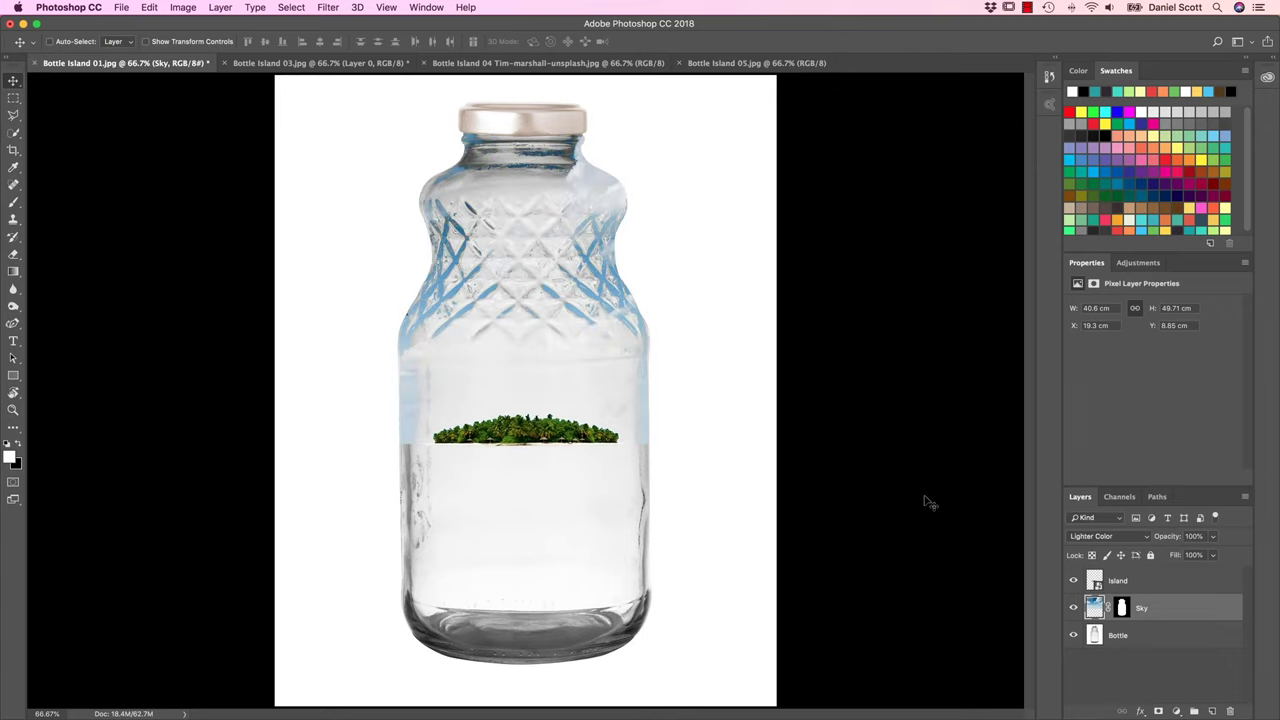
# Step: Compare Color Dodge, Multiply and Darken, then settle the Sky layer on Linear Burn
pyautogui.click(1138, 537)
pyautogui.click(1113, 568)
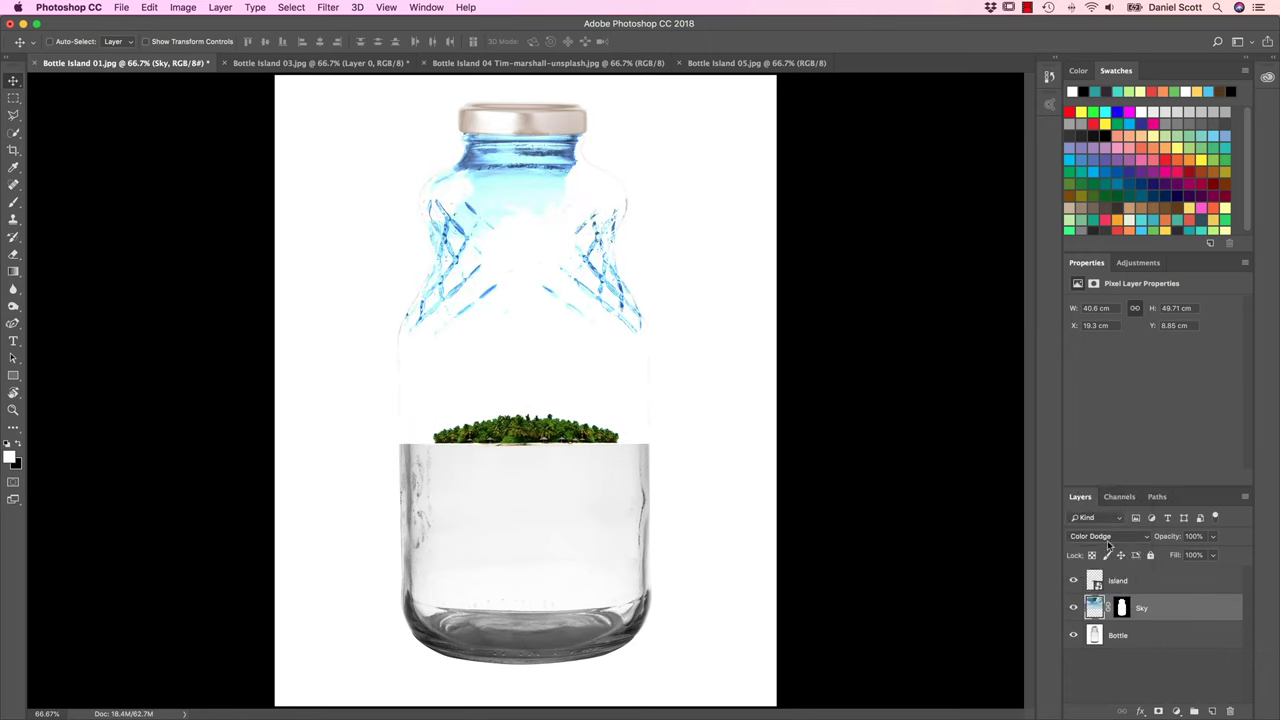
pyautogui.click(1108, 536)
pyautogui.click(1095, 465)
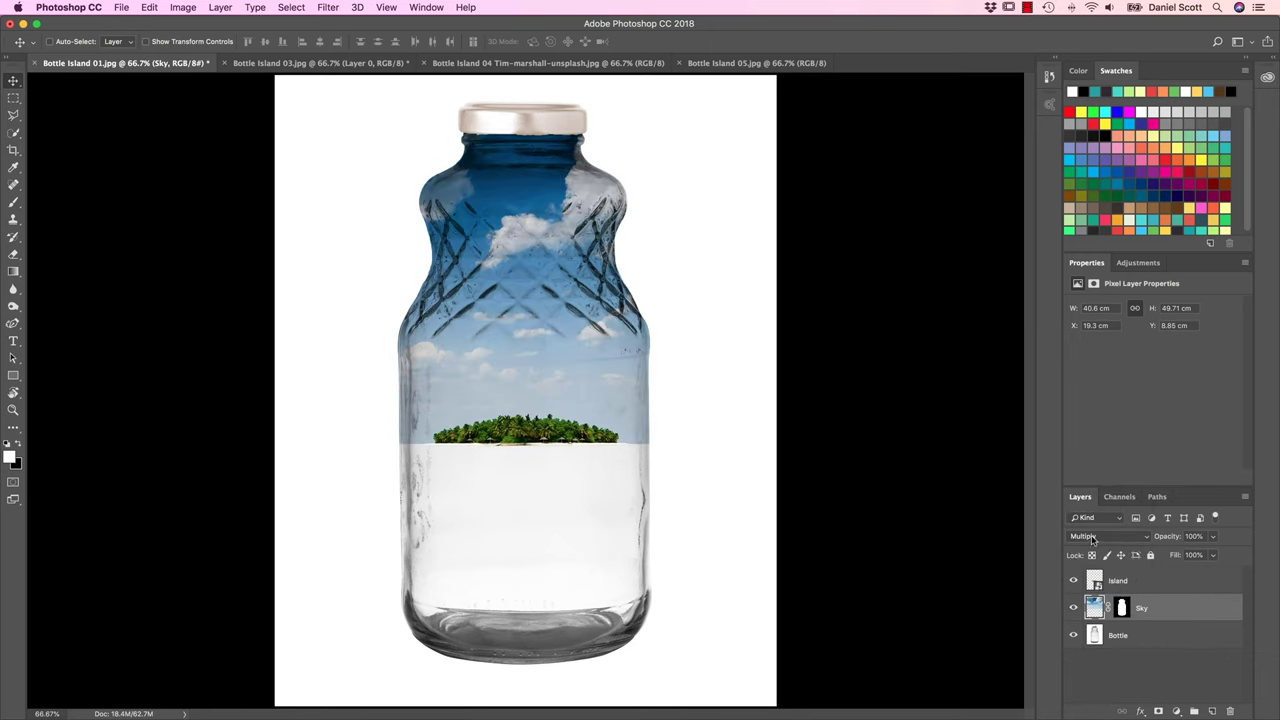
pyautogui.click(1093, 540)
pyautogui.click(1097, 527)
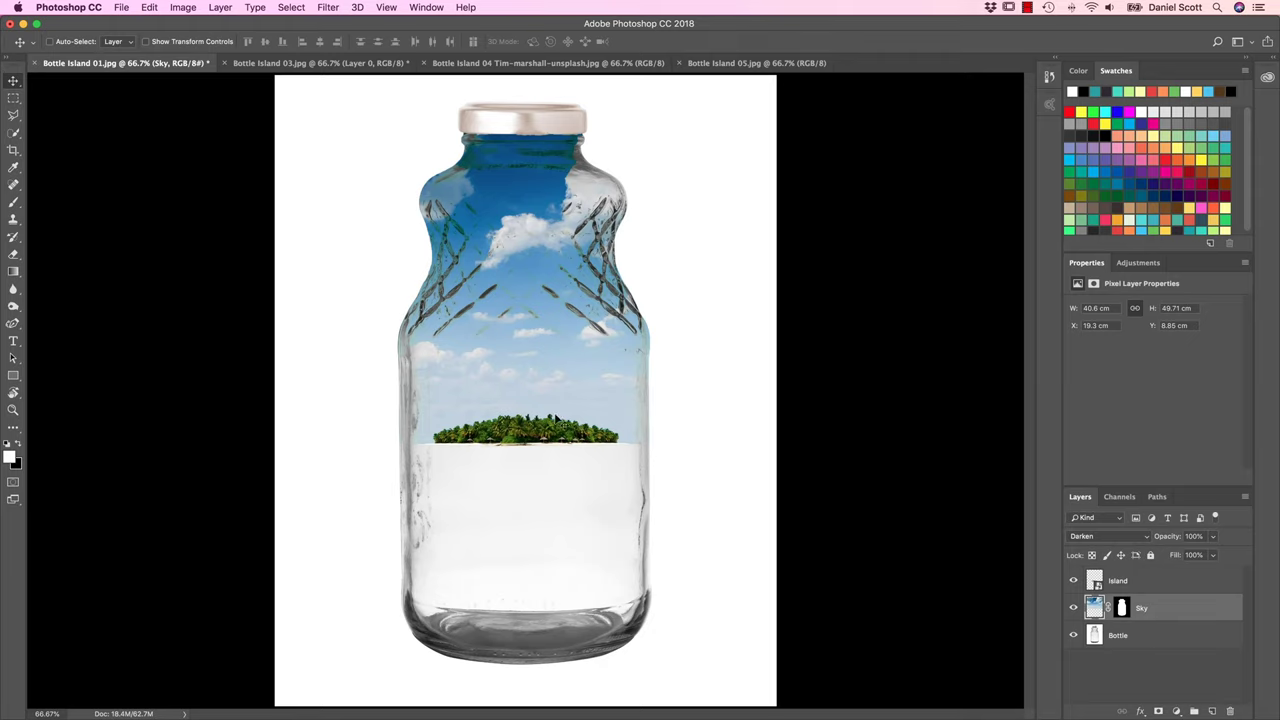
pyautogui.press('Down')
pyautogui.press('Down')
pyautogui.press('Down')
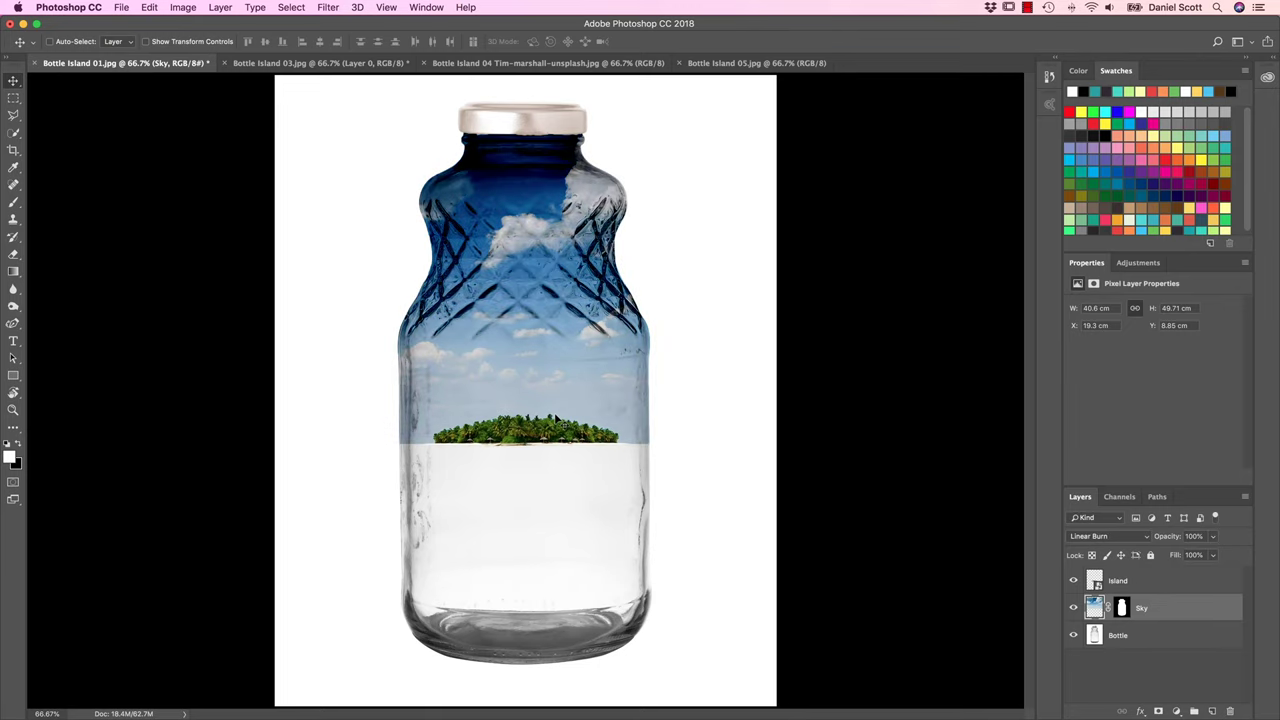
pyautogui.press('Down')
pyautogui.press('Up')
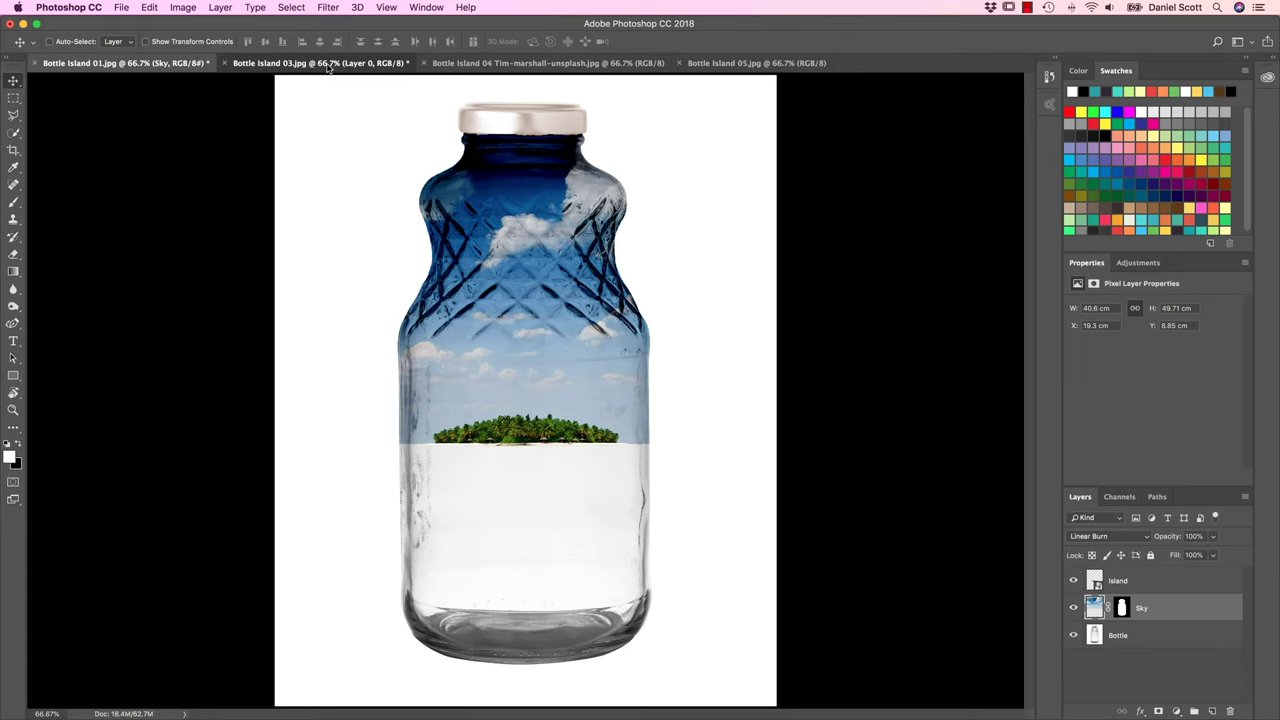
# Step: Close Bottle Island 03 without saving changes
pyautogui.click(330, 62)
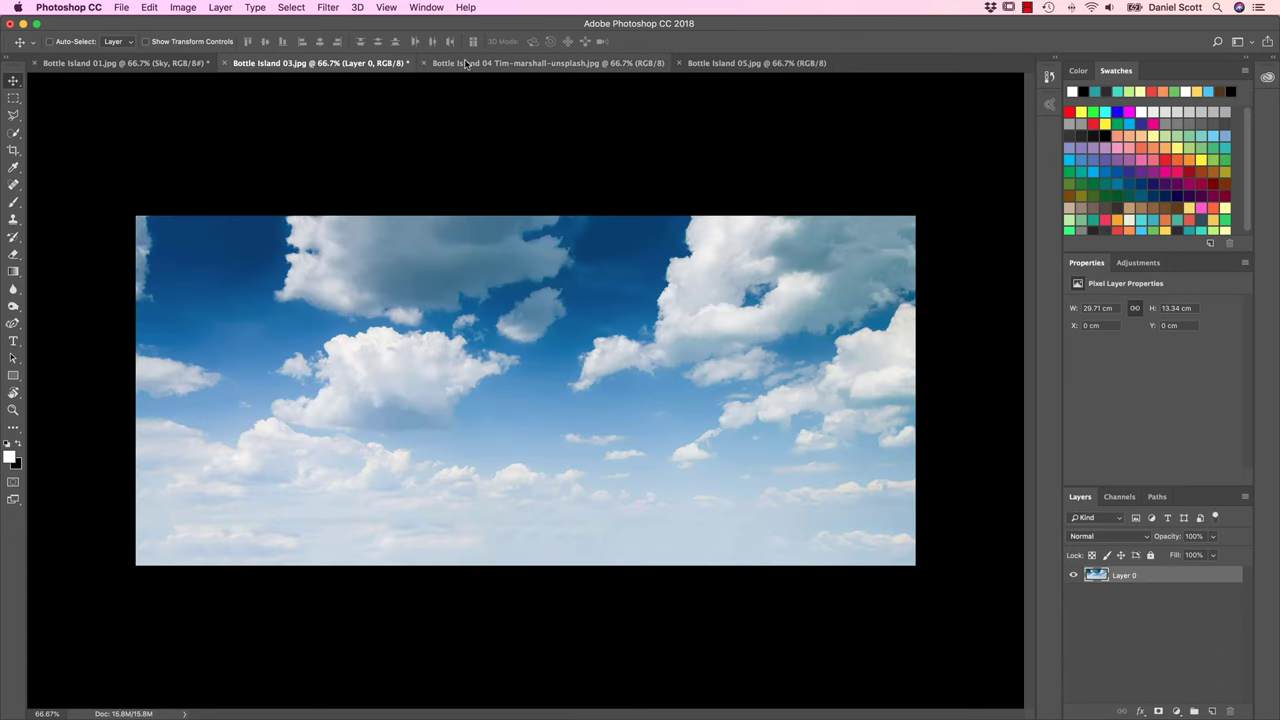
pyautogui.click(226, 63)
pyautogui.click(606, 247)
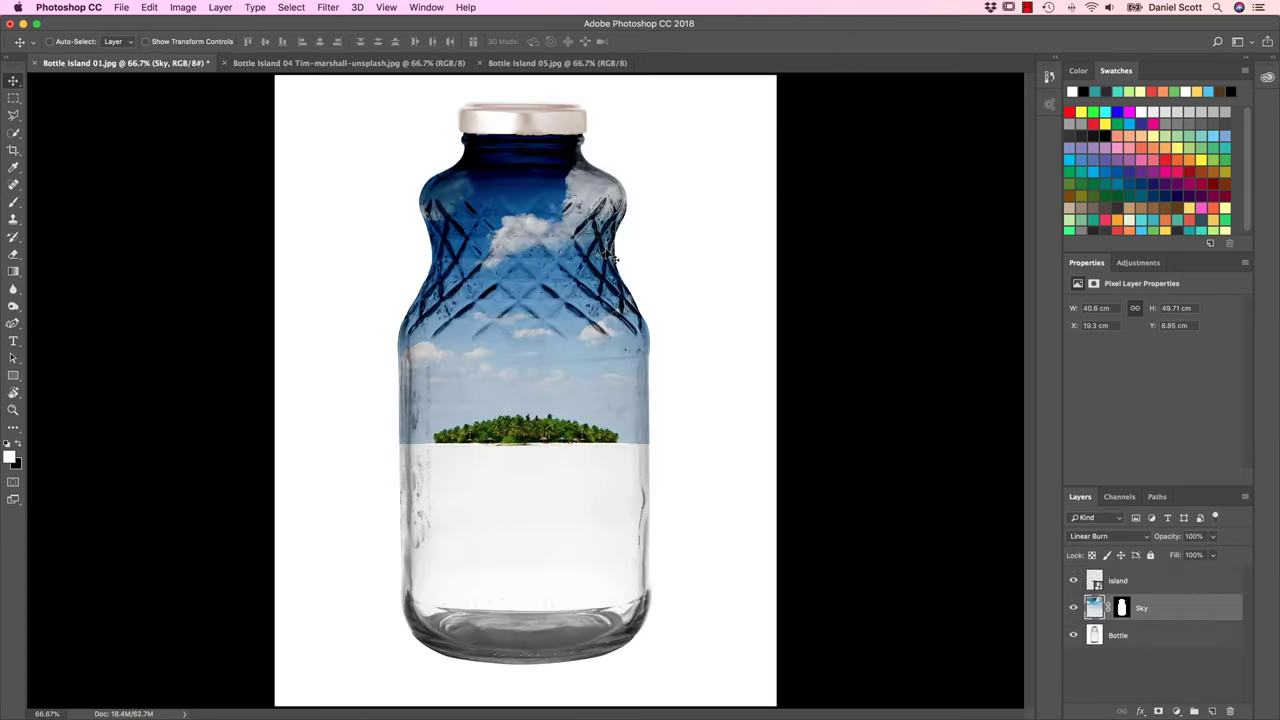
# Step: Copy the lower strip of Bottle Island 04 into Bottle Island 01, just below the island
pyautogui.click(321, 63)
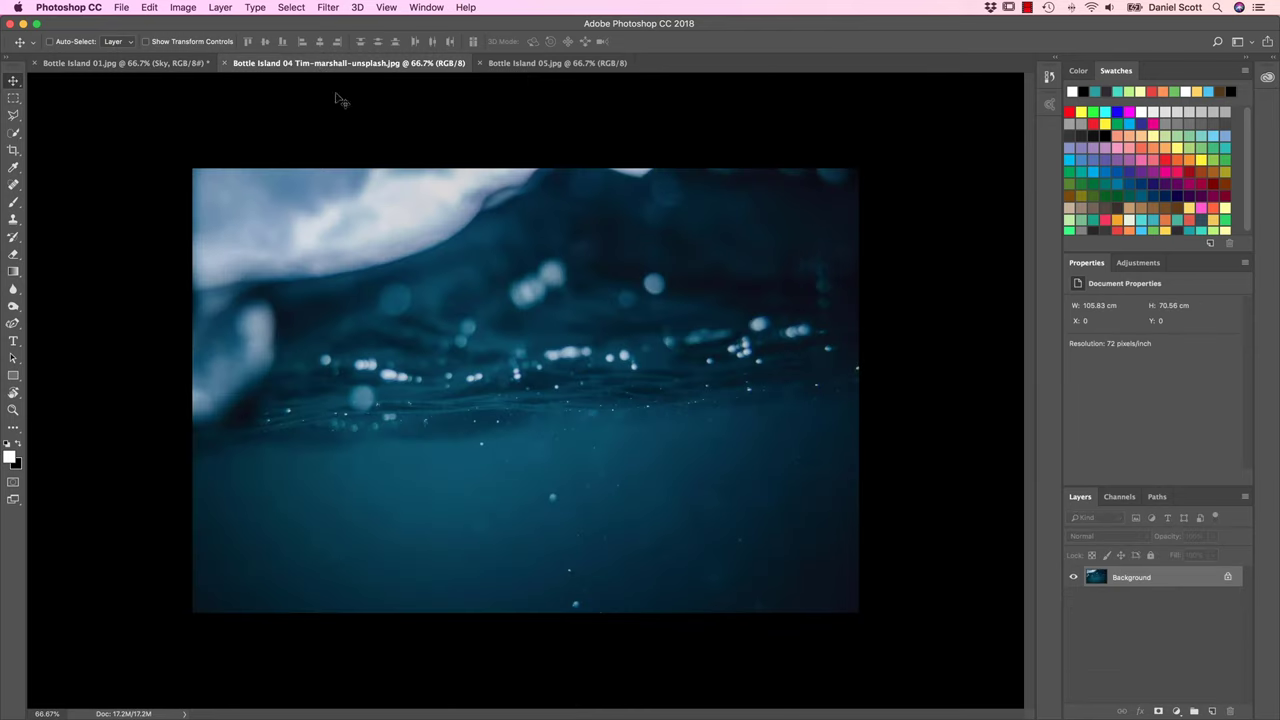
pyautogui.click(14, 98)
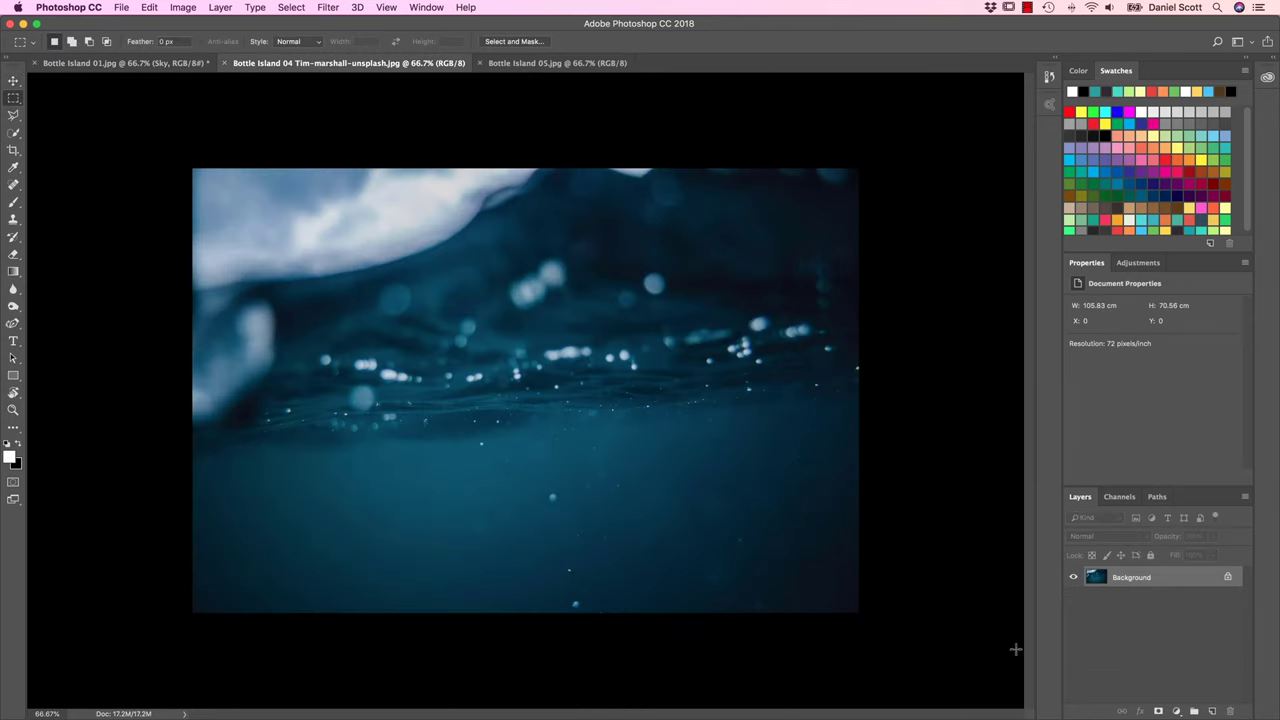
pyautogui.moveTo(874, 609); pyautogui.dragTo(159, 405)
pyautogui.press('v')
pyautogui.moveTo(557, 498); pyautogui.dragTo(611, 529)
pyautogui.moveTo(695, 452); pyautogui.dragTo(716, 493)
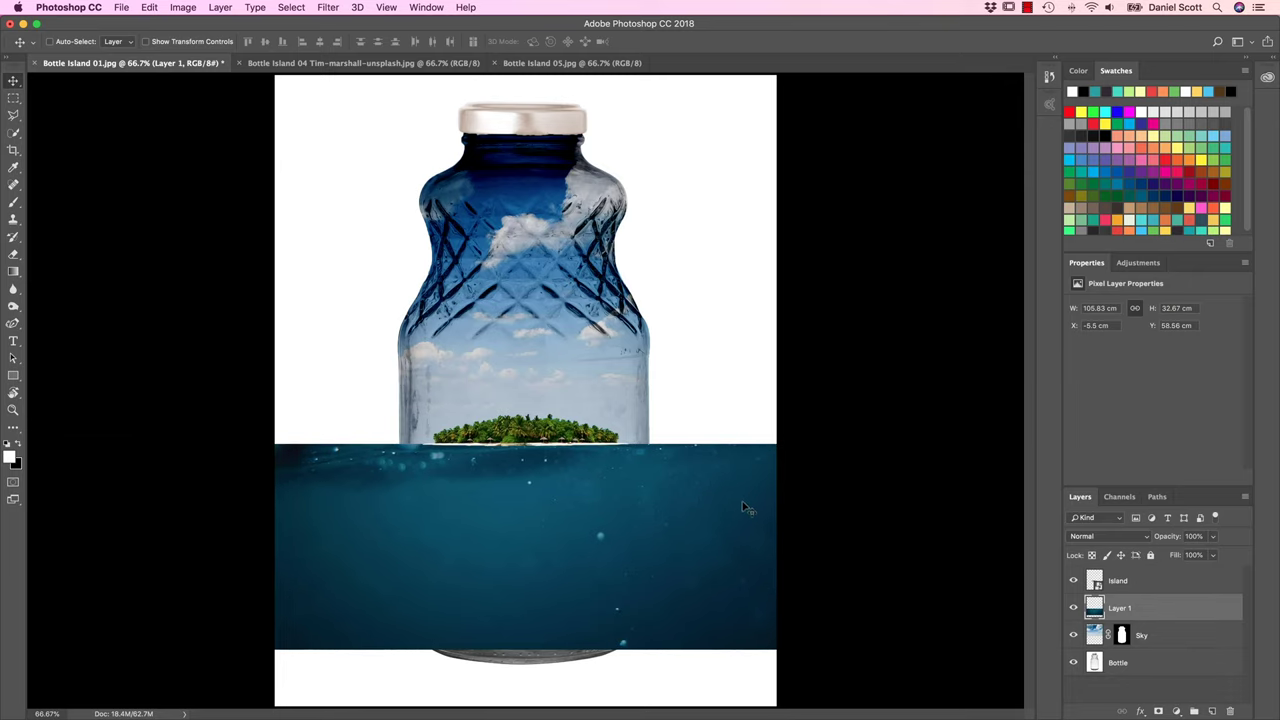
# Step: Scale the underwater layer to about 115.96 × 35.77 cm and shift it left beneath the island
pyautogui.press('super+t')
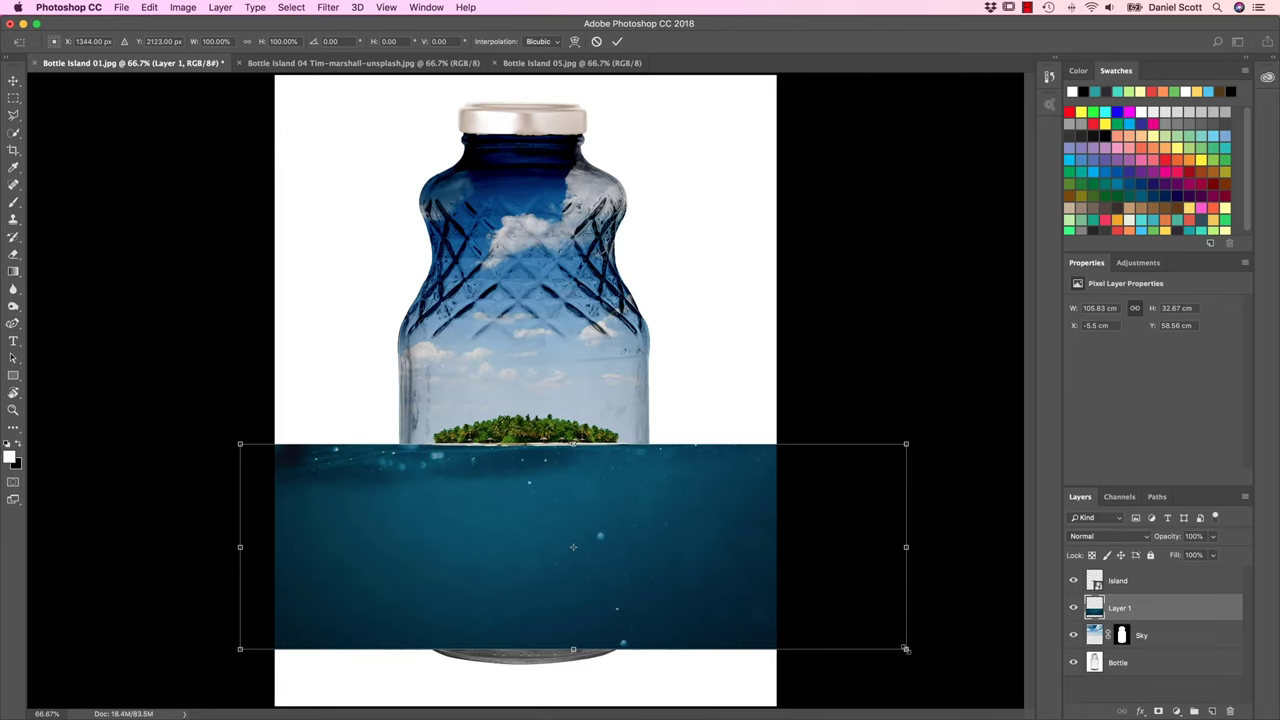
pyautogui.moveTo(905, 648); pyautogui.dragTo(970, 668)
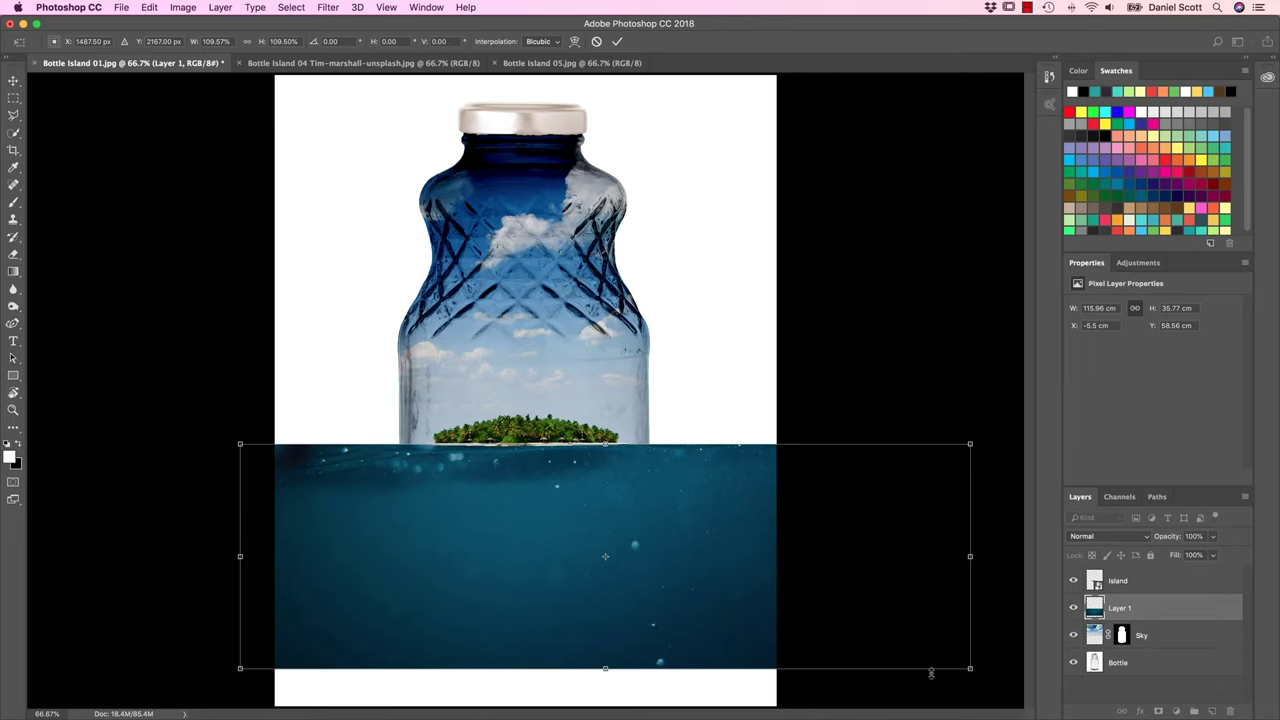
pyautogui.press('Return')
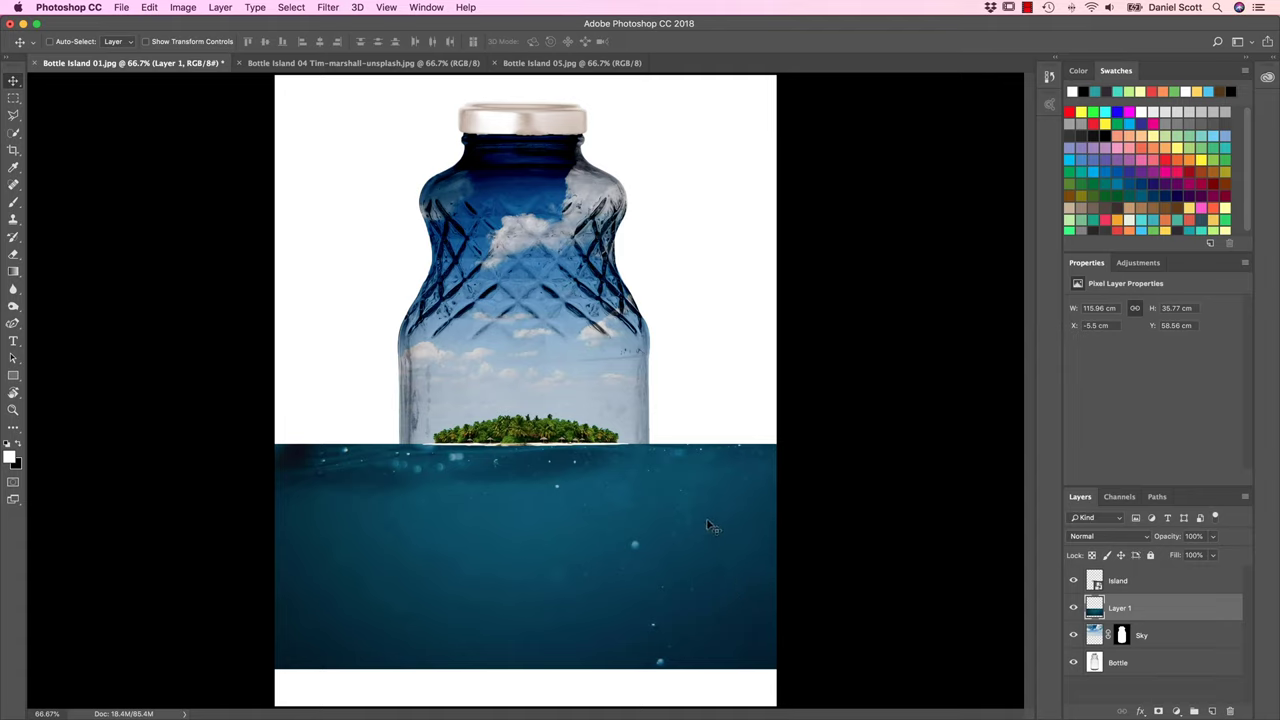
pyautogui.moveTo(714, 538); pyautogui.dragTo(616, 554)
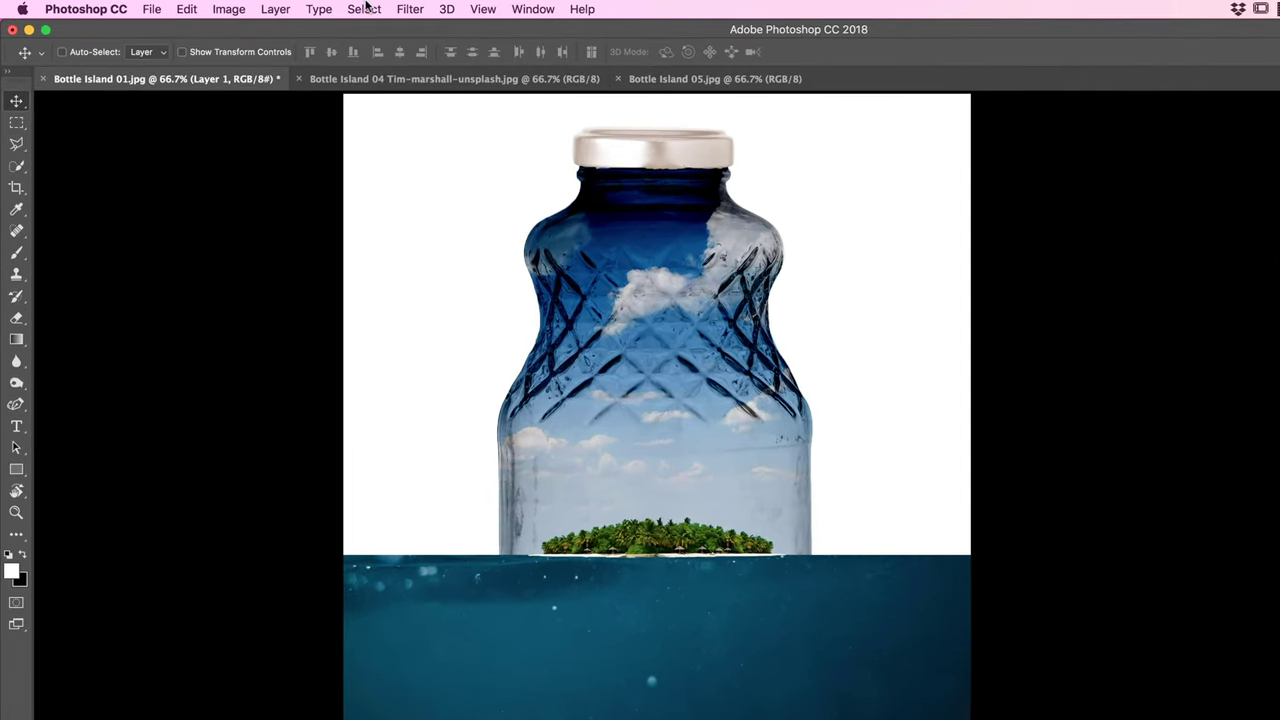
pyautogui.click(291, 7)
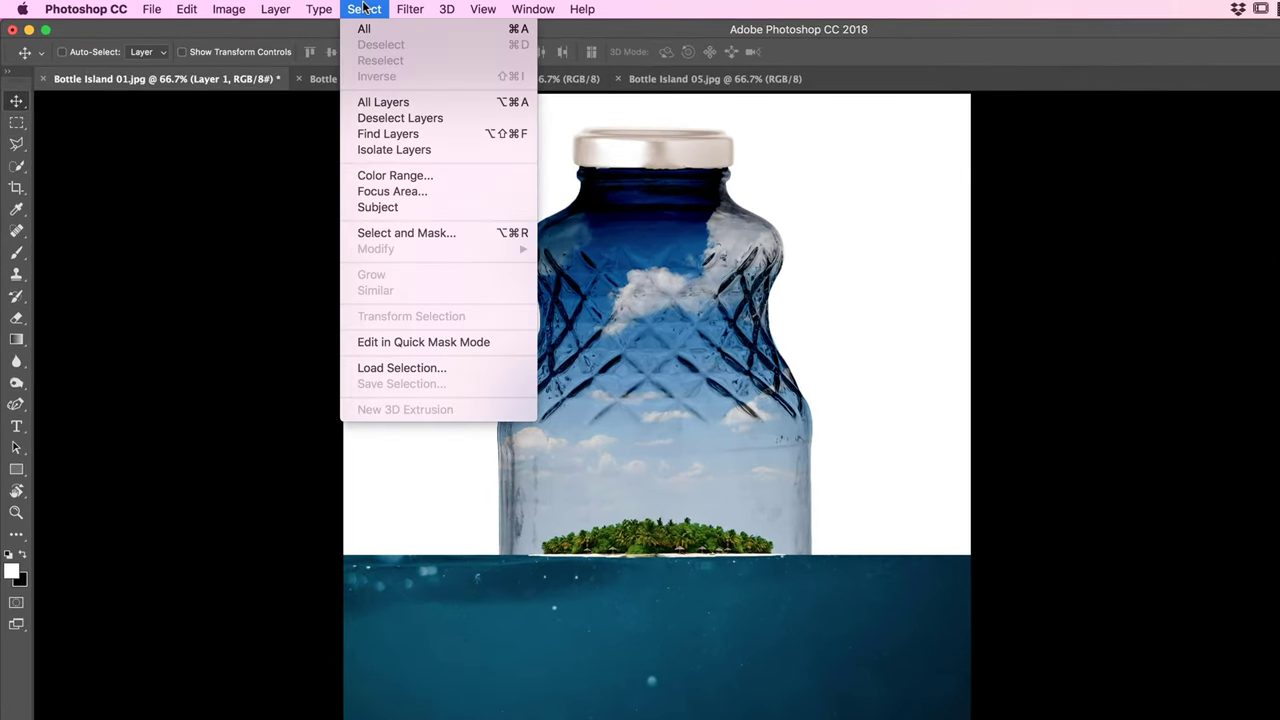
# Step: Load the Bottle Selection channel and mask the underwater layer to the bottle shape
pyautogui.click(405, 368)
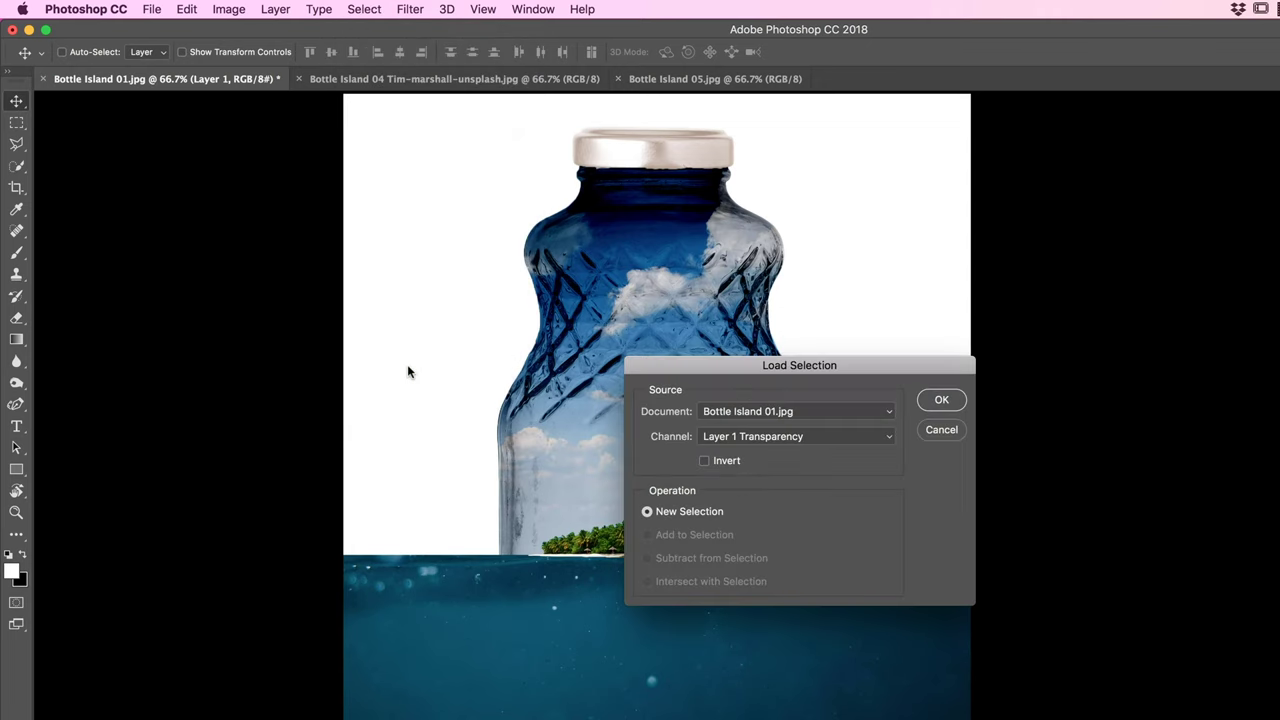
pyautogui.click(752, 439)
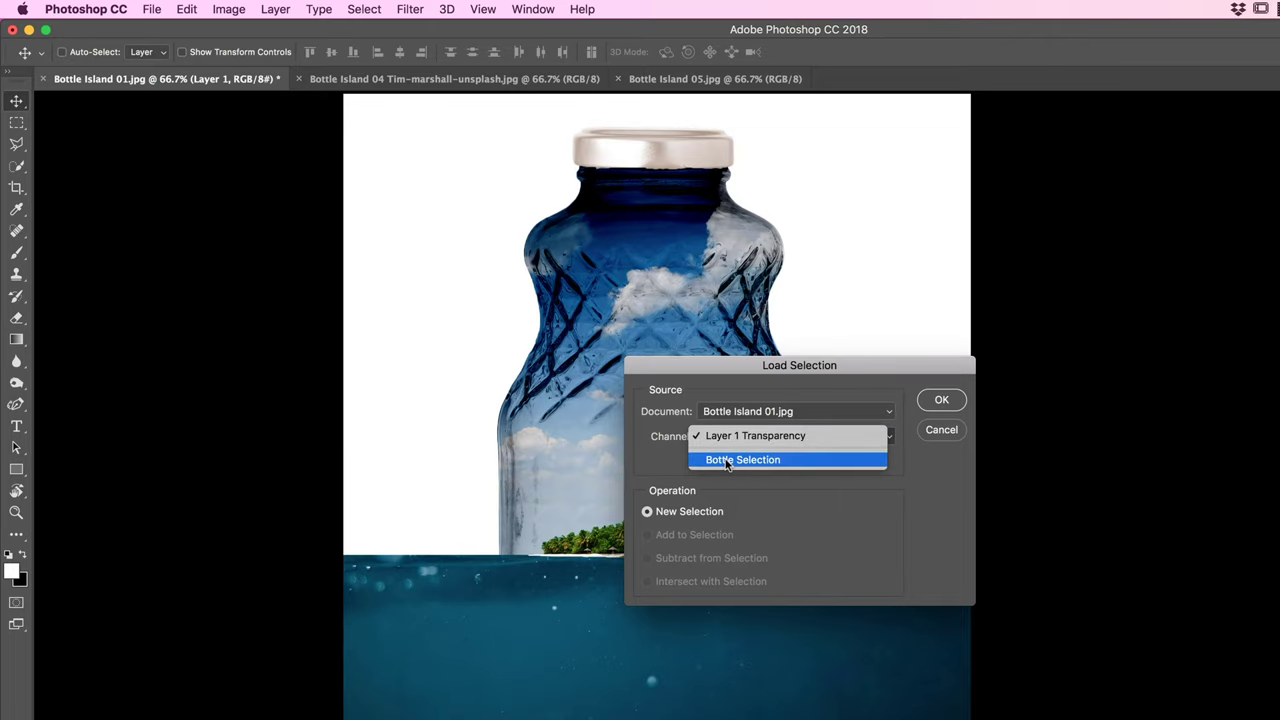
pyautogui.click(735, 462)
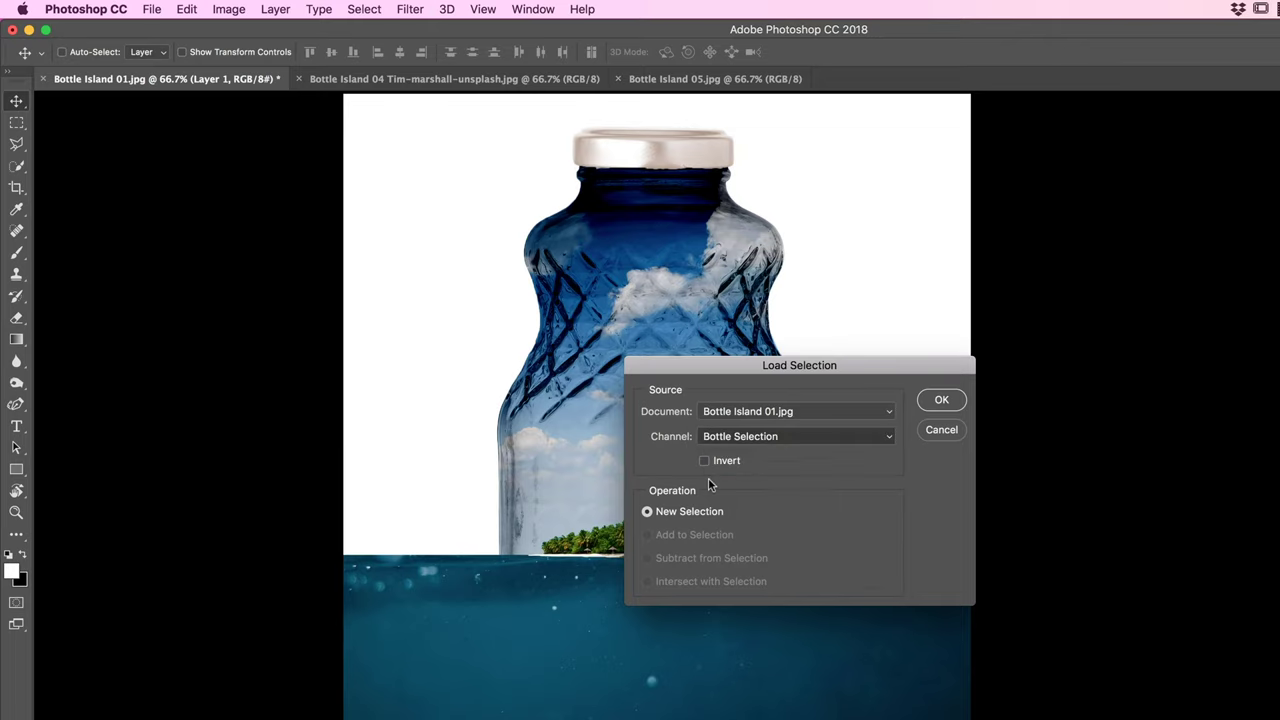
pyautogui.click(941, 401)
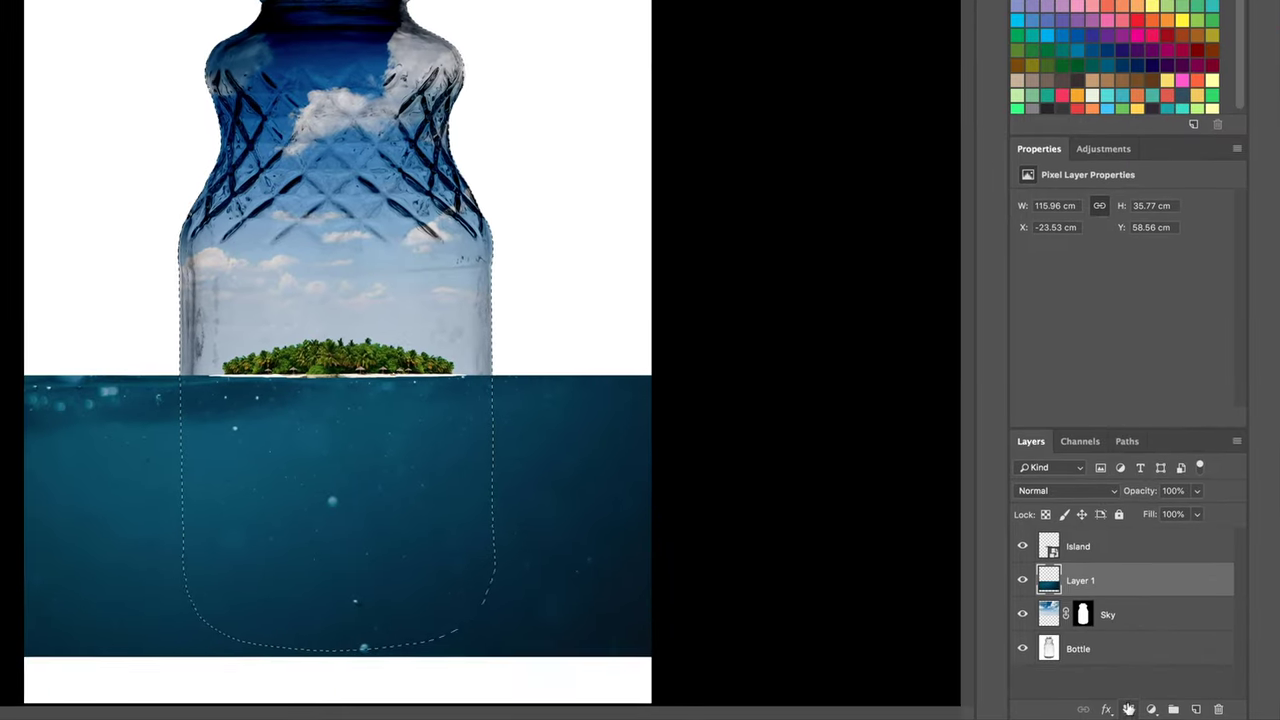
pyautogui.click(1128, 709)
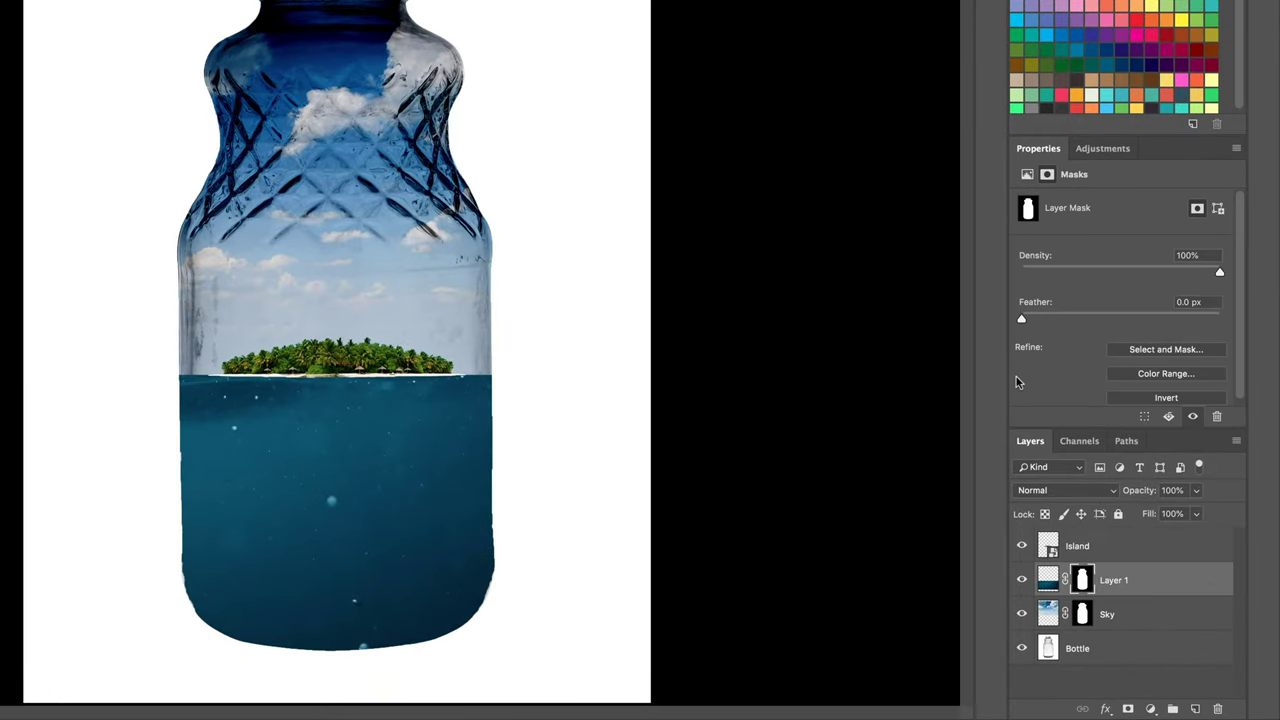
# Step: Cycle the water layer's blend modes and set it to Multiply
pyautogui.hotkey('shift', '+')
pyautogui.hotkey('shift', '+')
pyautogui.hotkey('shift', '+')
pyautogui.hotkey('shift', '+')
pyautogui.hotkey('shift', '+')
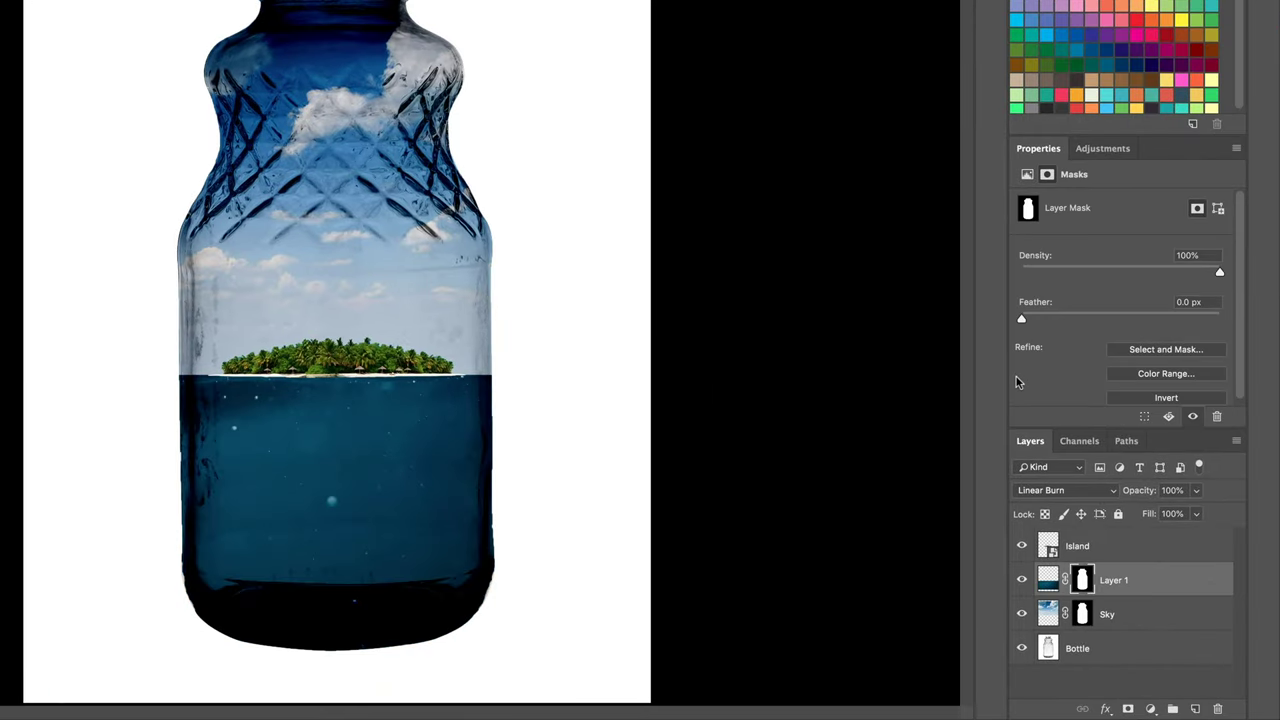
pyautogui.hotkey('shift', '+')
pyautogui.hotkey('shift', '+')
pyautogui.hotkey('shift', '+')
pyautogui.hotkey('shift', '+')
pyautogui.hotkey('shift', '+')
pyautogui.hotkey('shift', '+')
pyautogui.hotkey('shift', '+')
pyautogui.hotkey('shift', '+')
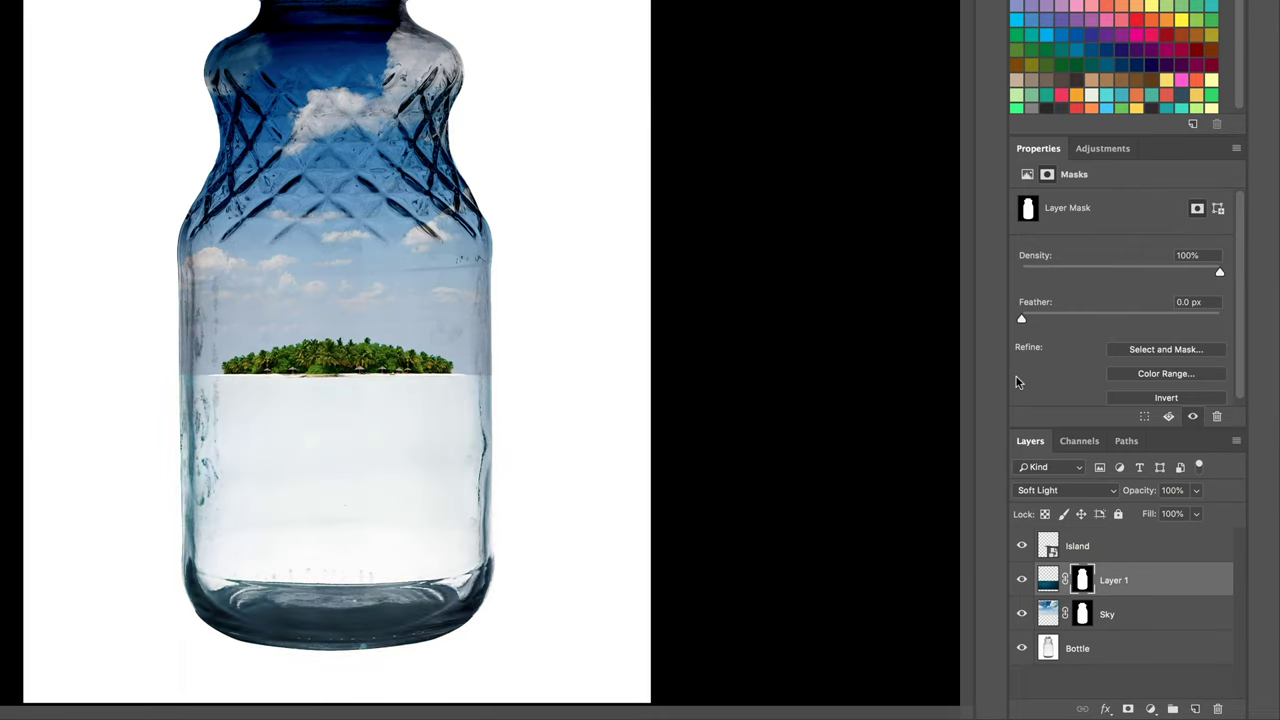
pyautogui.hotkey('shift', '+')
pyautogui.hotkey('shift', '+')
pyautogui.hotkey('shift', '+')
pyautogui.hotkey('shift', '+')
pyautogui.hotkey('shift', '+')
pyautogui.hotkey('shift', '+')
pyautogui.hotkey('shift', '+')
pyautogui.hotkey('shift', '+')
pyautogui.hotkey('shift', '+')
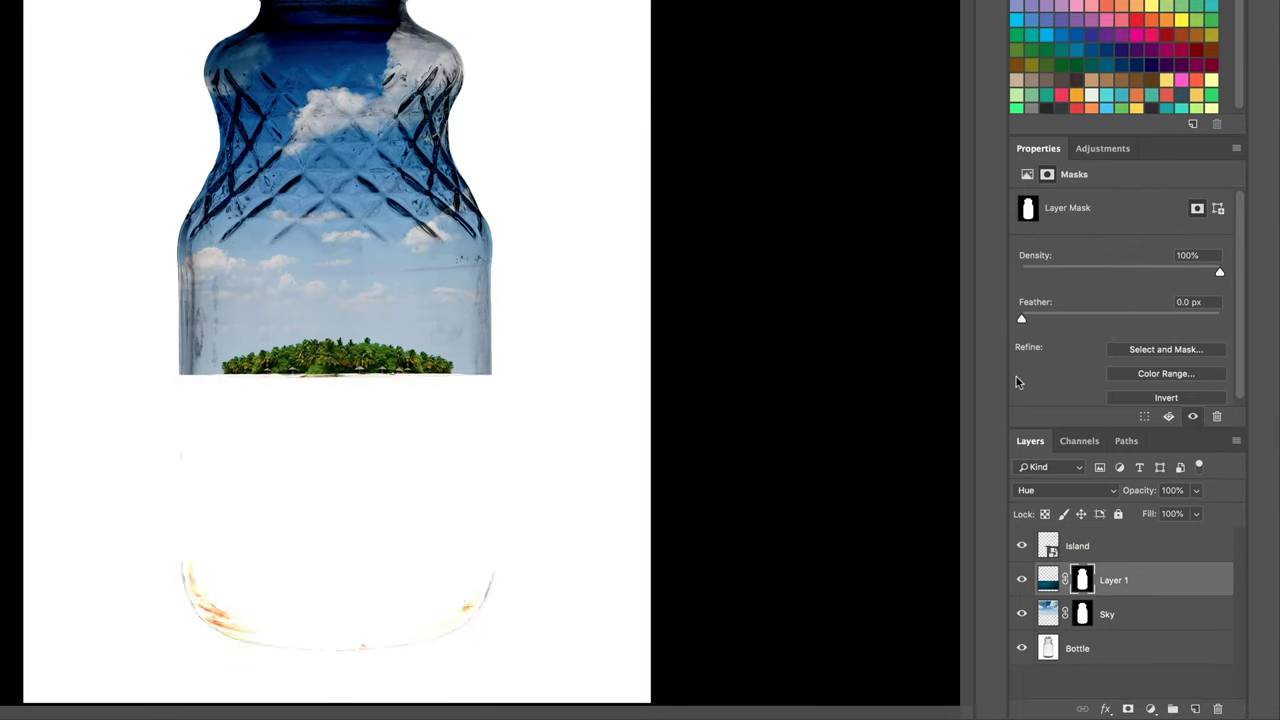
pyautogui.hotkey('shift', '+')
pyautogui.hotkey('shift', '+')
pyautogui.hotkey('shift', '+')
pyautogui.hotkey('shift', '+')
pyautogui.hotkey('shift', '+')
pyautogui.hotkey('shift', '+')
pyautogui.hotkey('shift', '+')
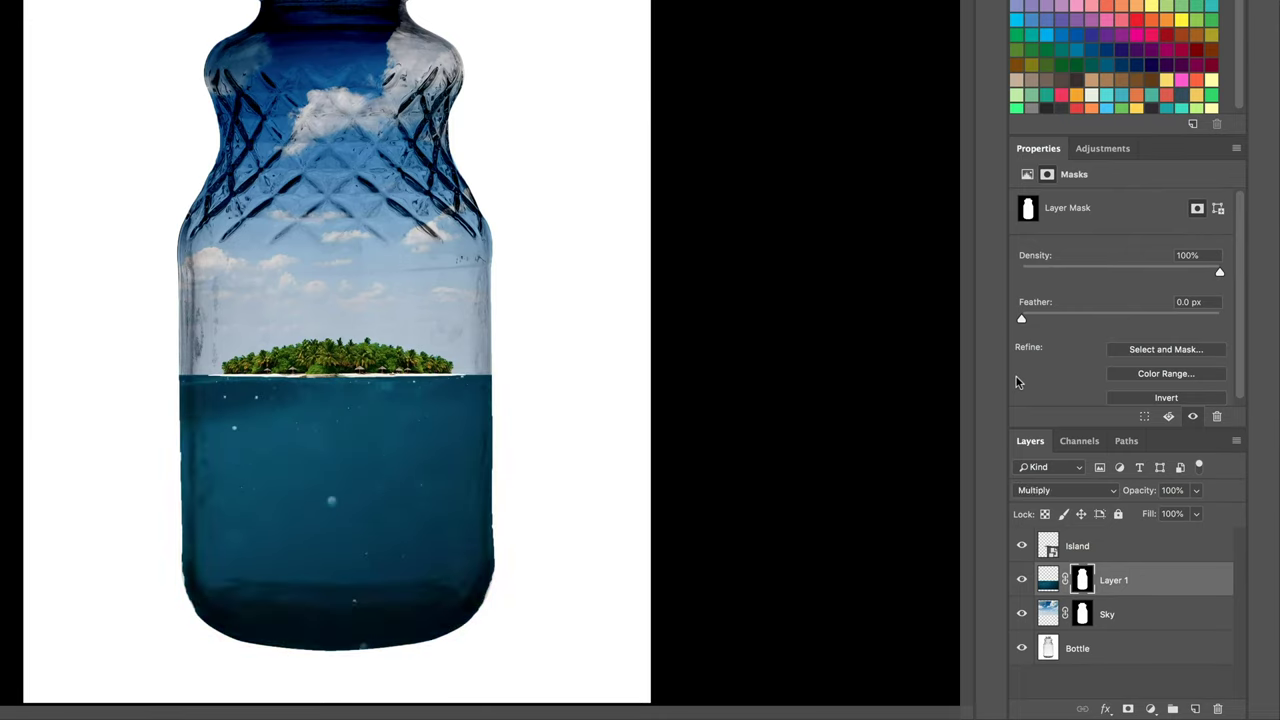
pyautogui.hotkey('alt', 'shift', 'n')
pyautogui.hotkey('alt', 'shift', 'm')
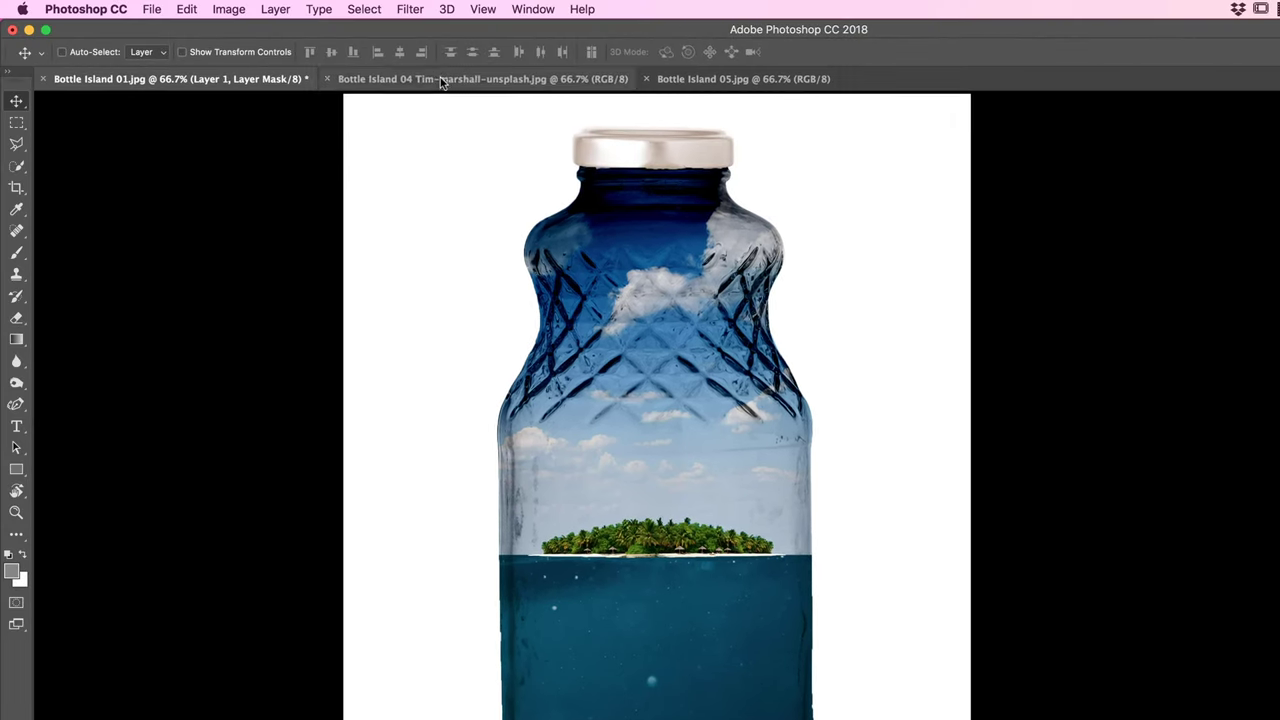
# Step: Close the underwater photo and switch to Bottle Island 05.jpg
pyautogui.click(440, 78)
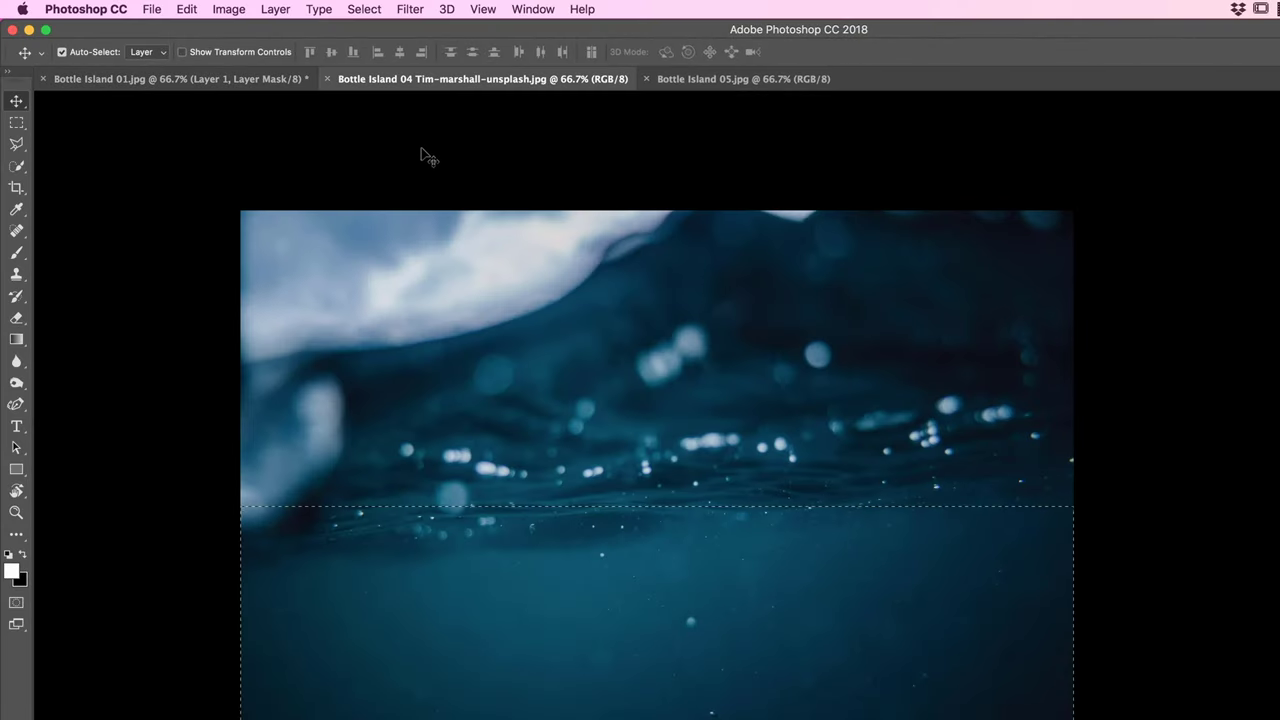
pyautogui.press('super+w')
pyautogui.click(423, 79)
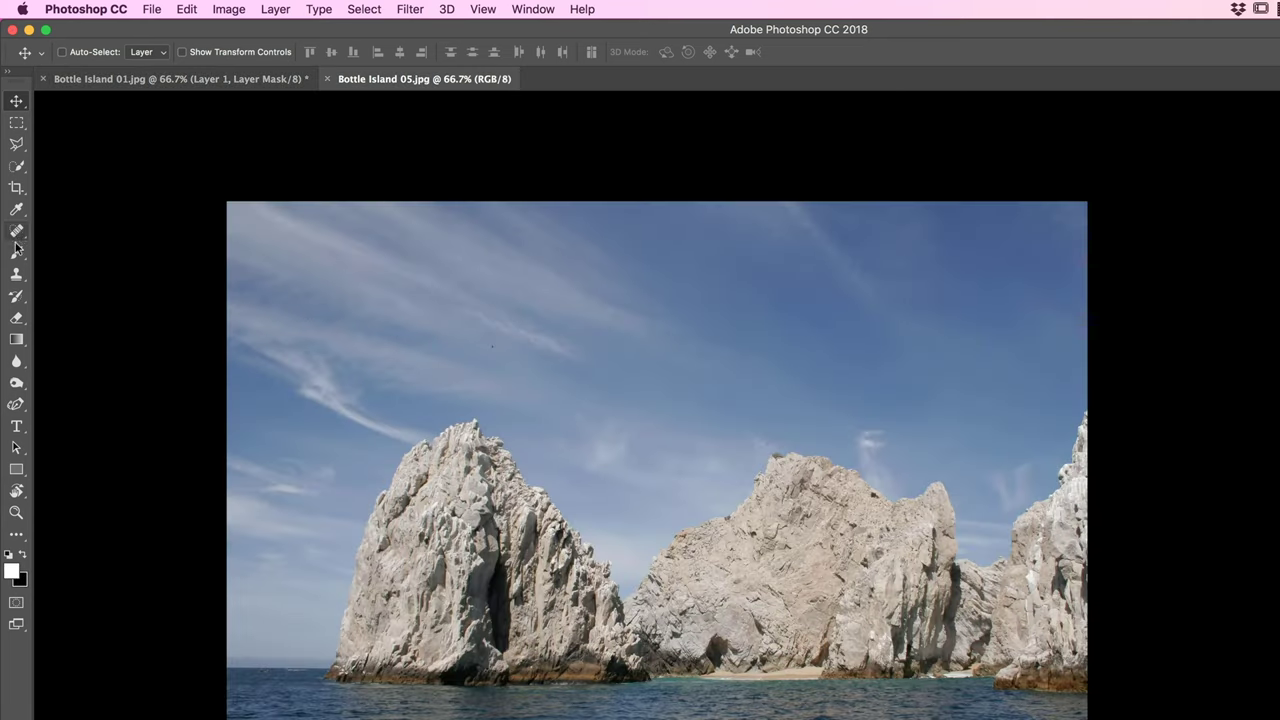
# Step: Quick-select the left rock and add a layer mask keeping only that rock
pyautogui.click(16, 166)
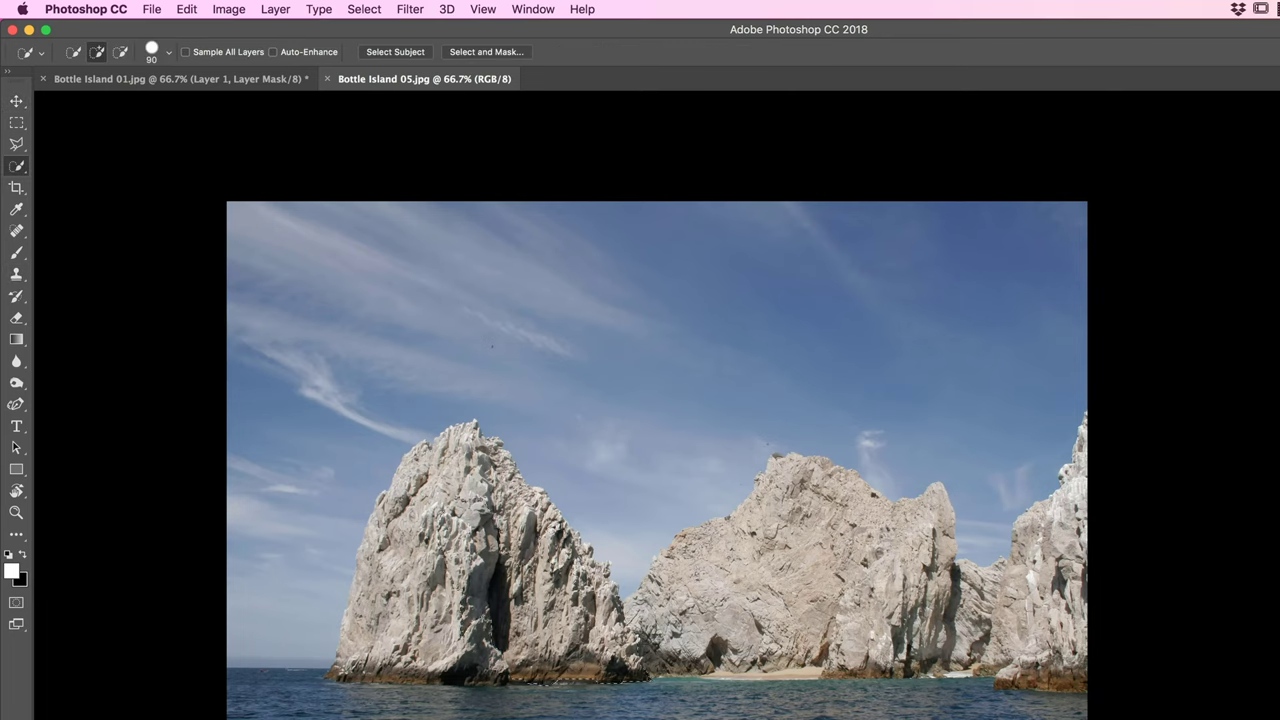
pyautogui.moveTo(388, 652); pyautogui.dragTo(366, 655)
pyautogui.moveTo(441, 444)
pyautogui.mouseDown()
pyautogui.moveTo(398, 470)
pyautogui.moveTo(380, 538)
pyautogui.mouseUp()
pyautogui.press('alt')
pyautogui.rightClick(598, 585)
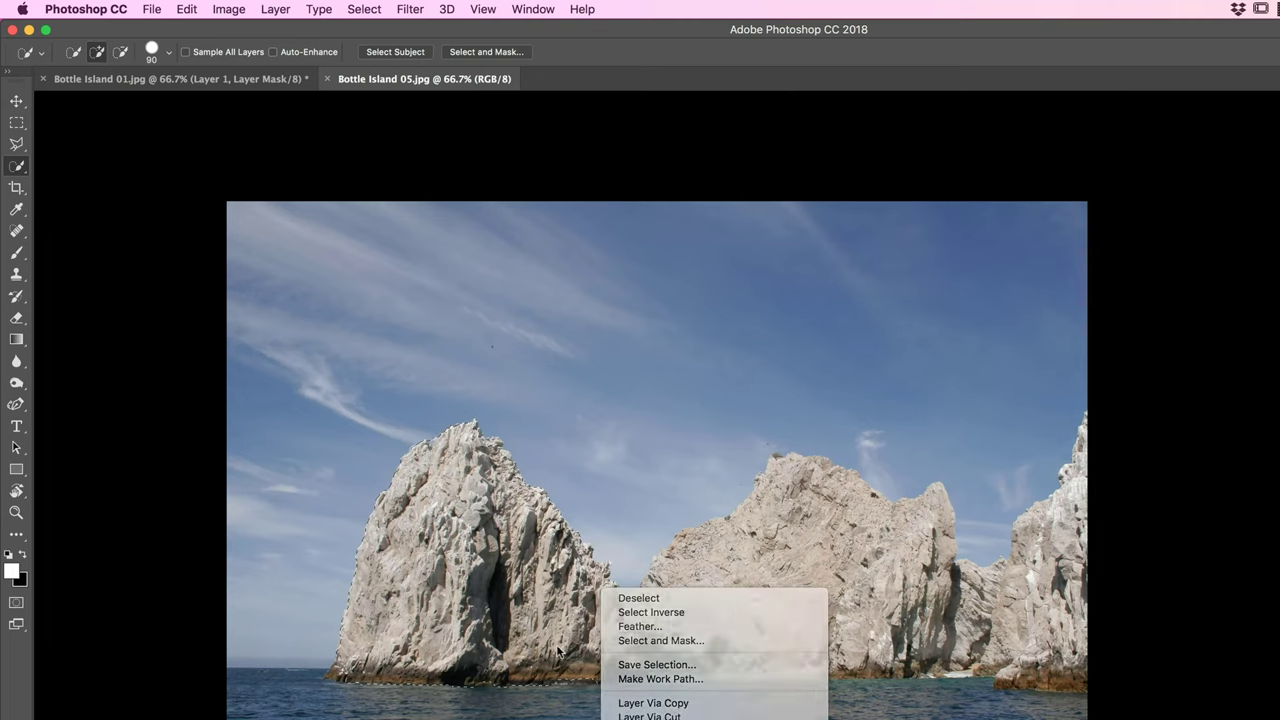
pyautogui.press('Escape')
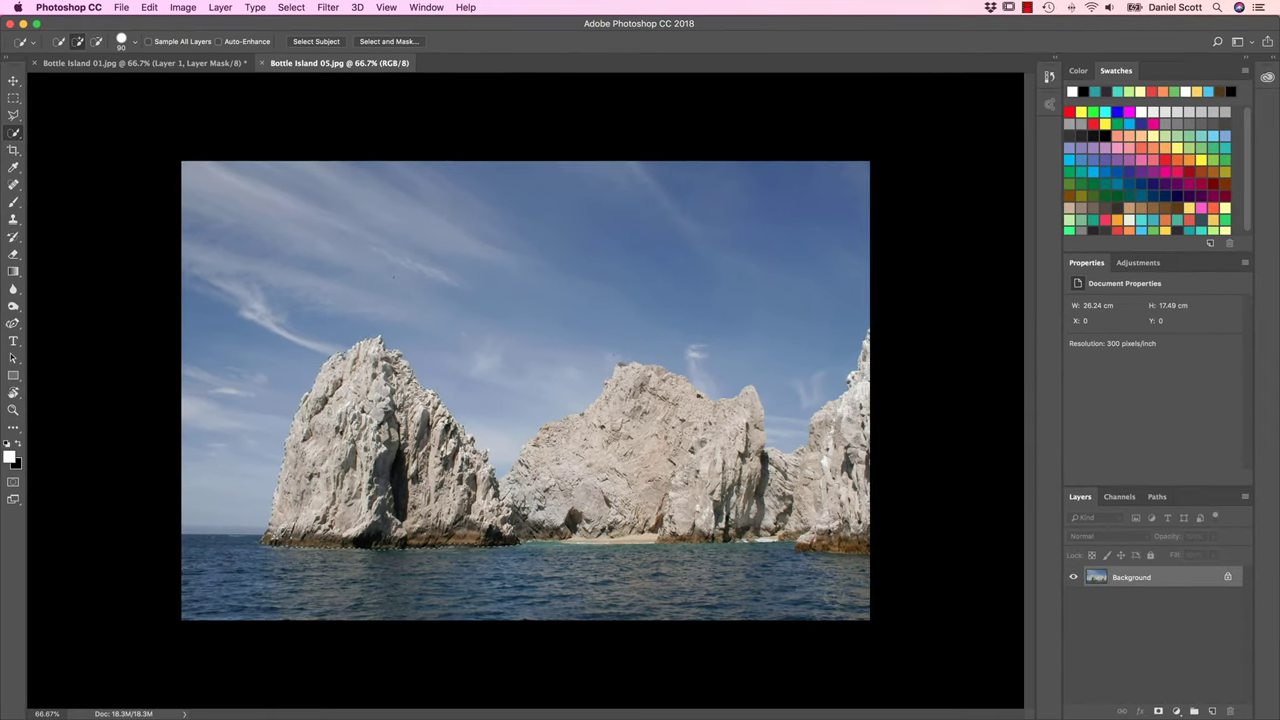
pyautogui.click(1155, 709)
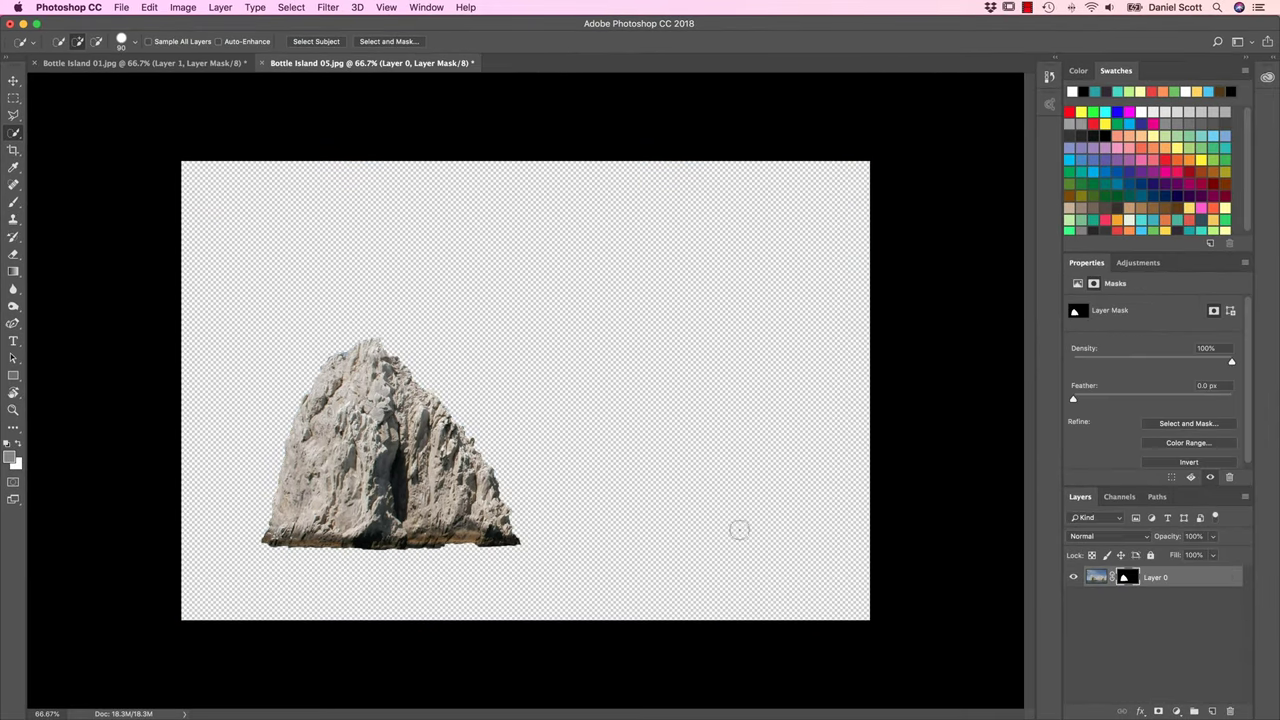
pyautogui.click(13, 80)
# Step: Bring the rock into the bottle composite below the island and convert it to a smart object
pyautogui.moveTo(465, 533); pyautogui.dragTo(295, 193)
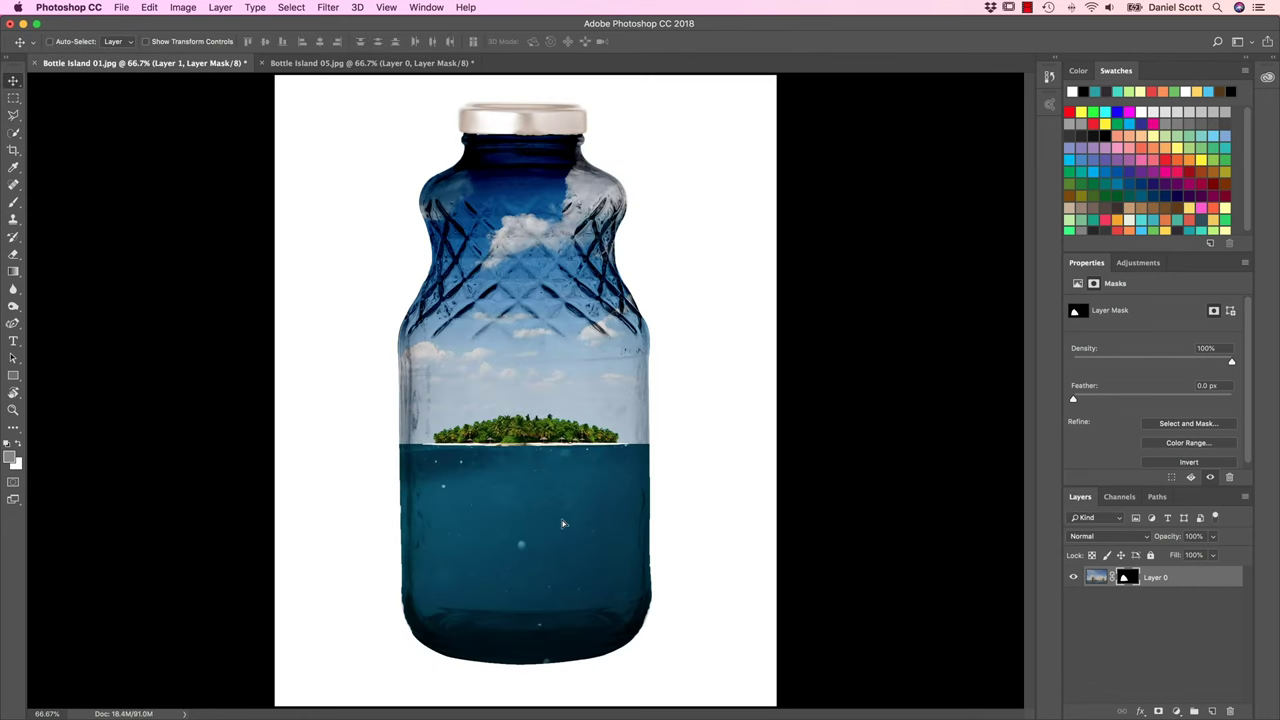
pyautogui.moveTo(563, 523); pyautogui.dragTo(560, 525)
pyautogui.moveTo(405, 595); pyautogui.dragTo(522, 523)
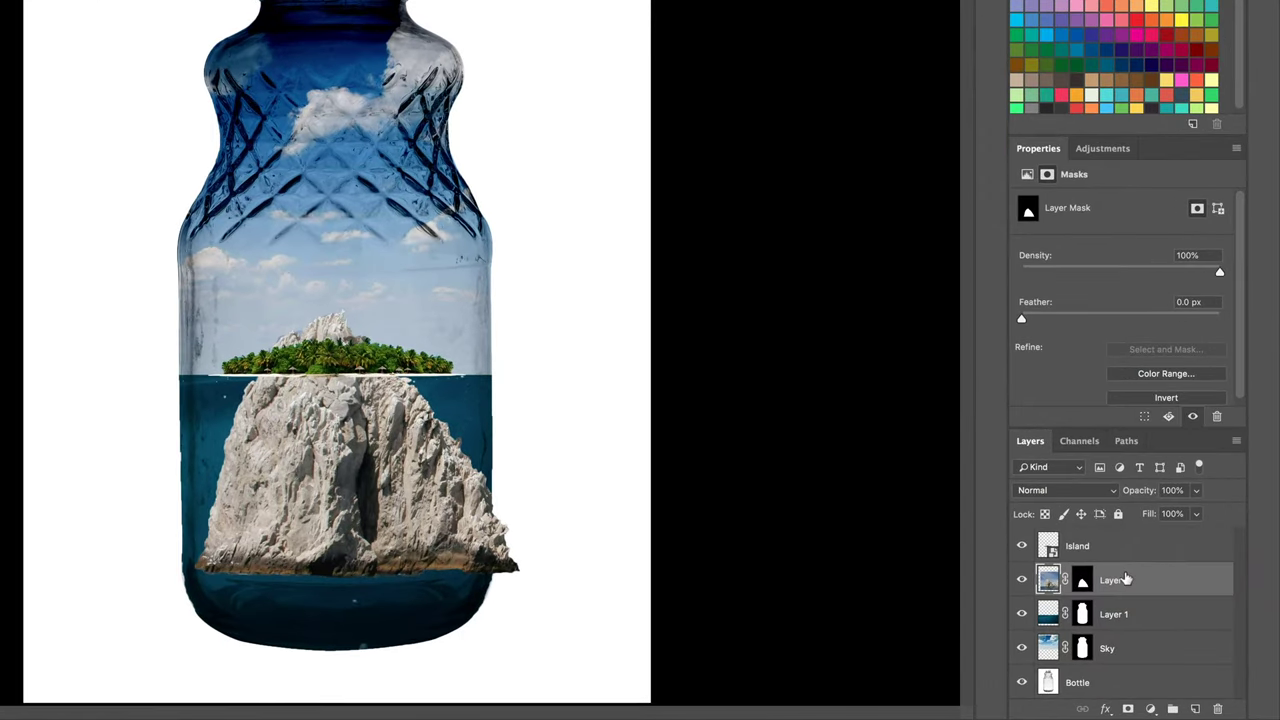
pyautogui.rightClick(1158, 603)
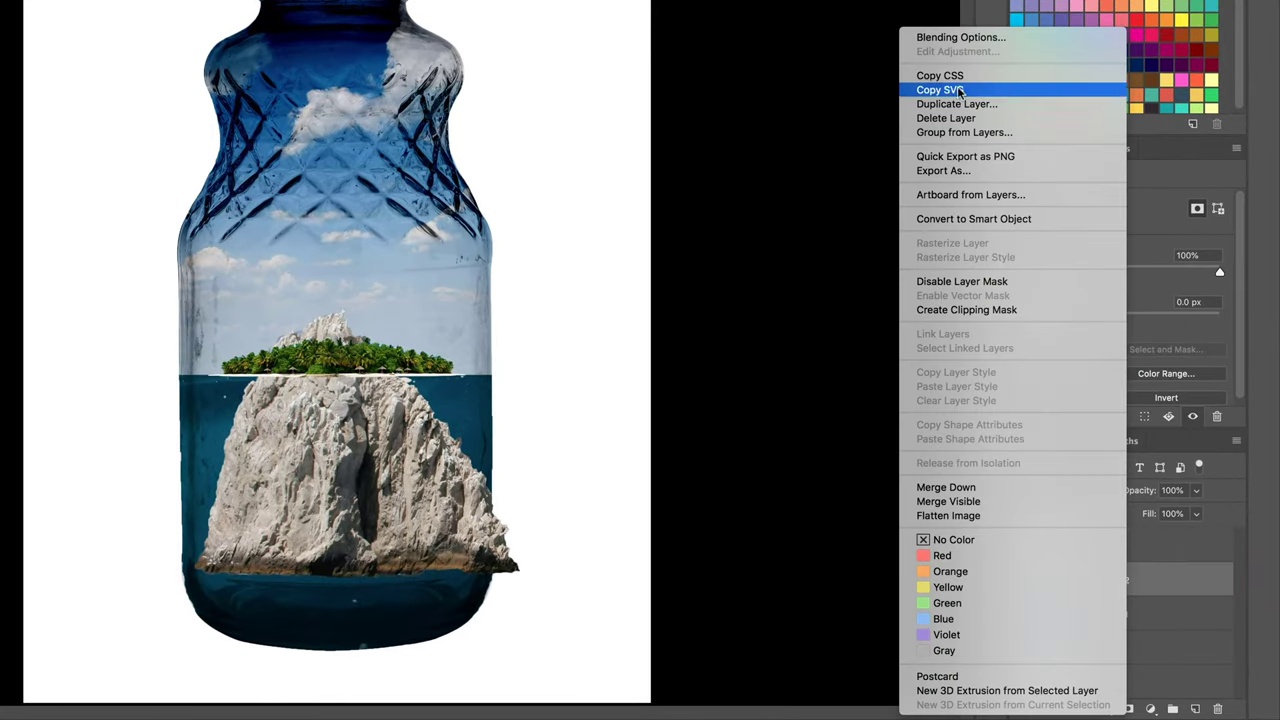
pyautogui.click(974, 219)
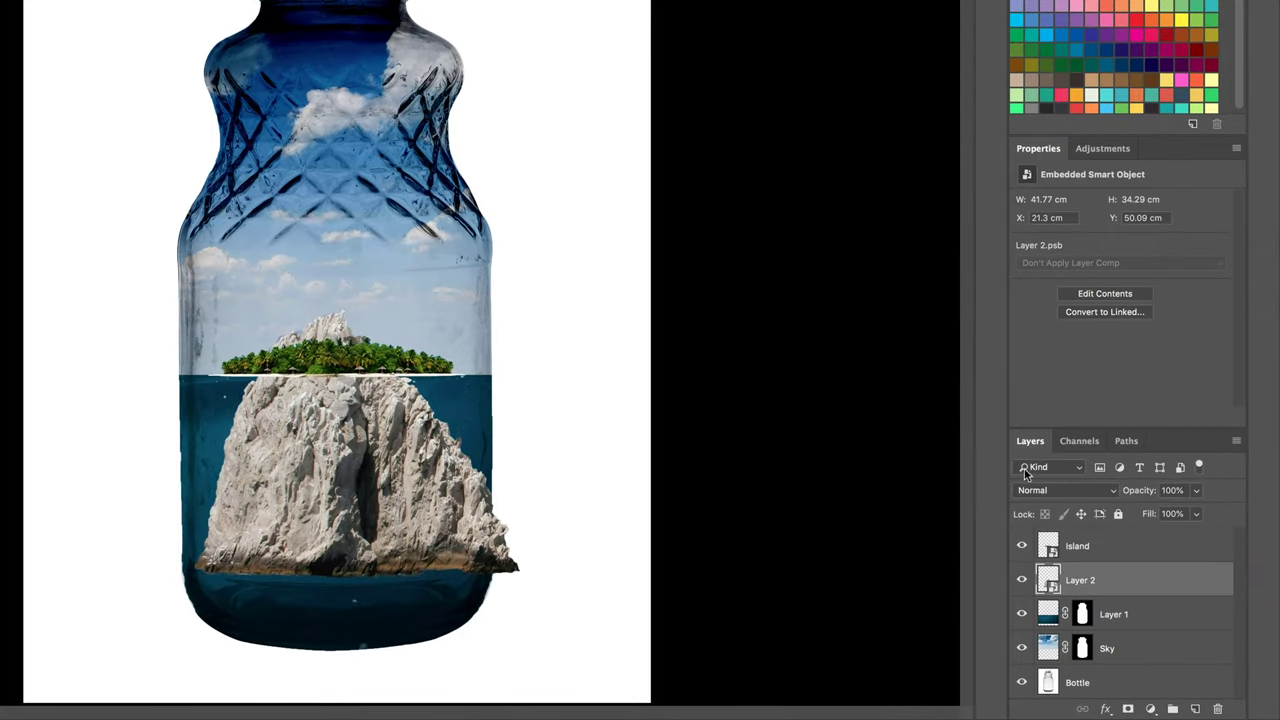
# Step: Rename the rock layer 'Lower Island' and the water layer 'Water'
pyautogui.doubleClick(1078, 581)
pyautogui.write('Lower Island')
pyautogui.press('Return')
pyautogui.doubleClick(1114, 614)
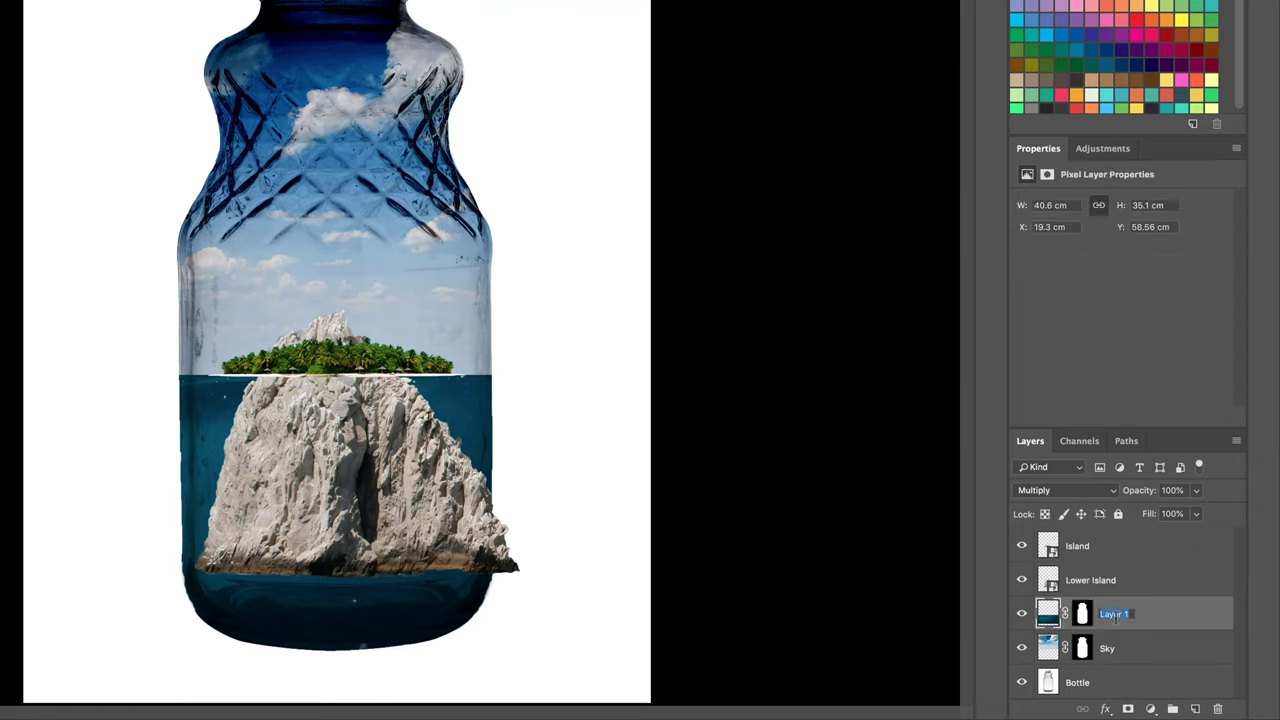
pyautogui.write('Water')
pyautogui.press('Return')
pyautogui.click(1118, 580)
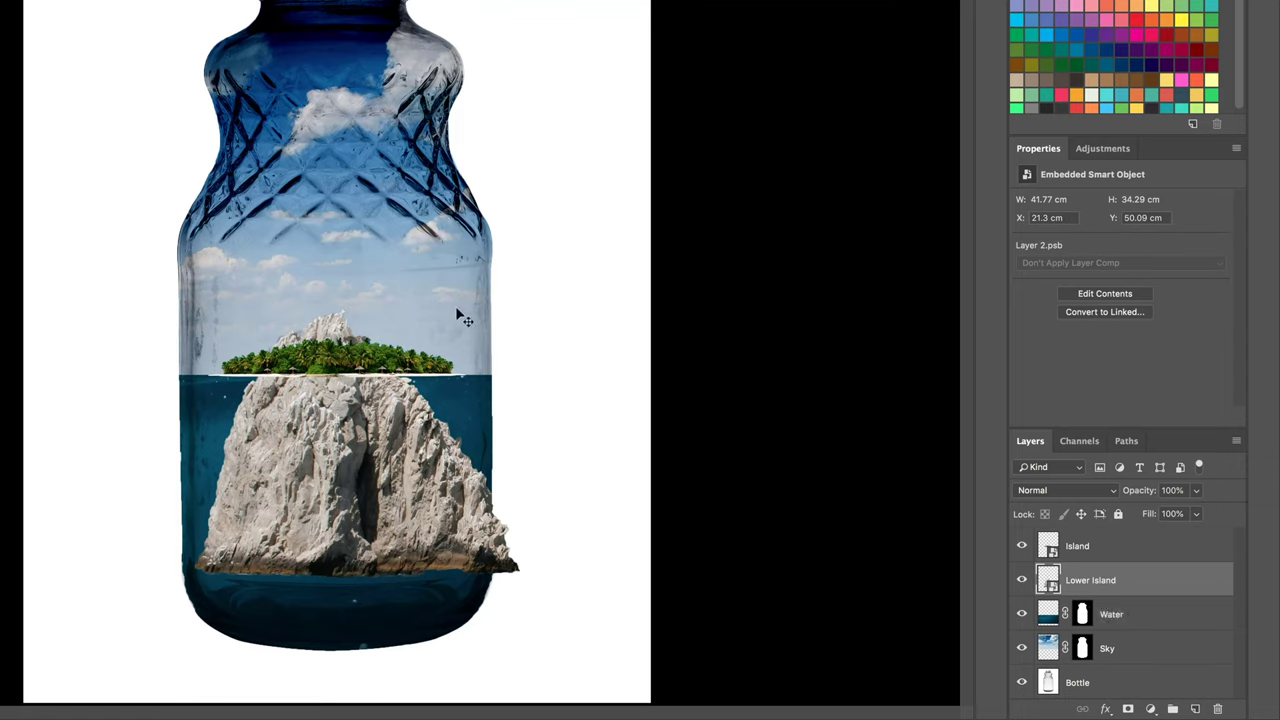
pyautogui.hotkey('ctrl', 't')
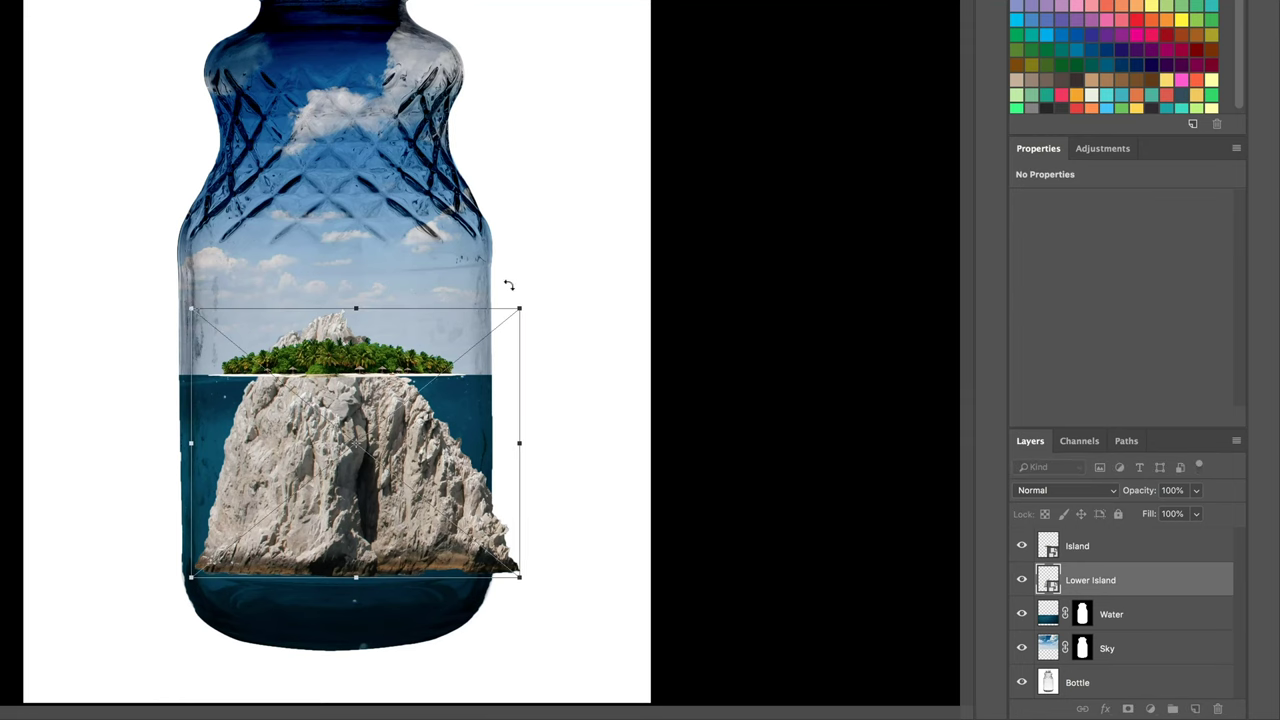
# Step: Rotate the rock about 180°, scale it to 27.94 × 22.93 cm and move it beneath the island
pyautogui.moveTo(521, 277); pyautogui.dragTo(262, 512)
pyautogui.moveTo(208, 622); pyautogui.dragTo(221, 616)
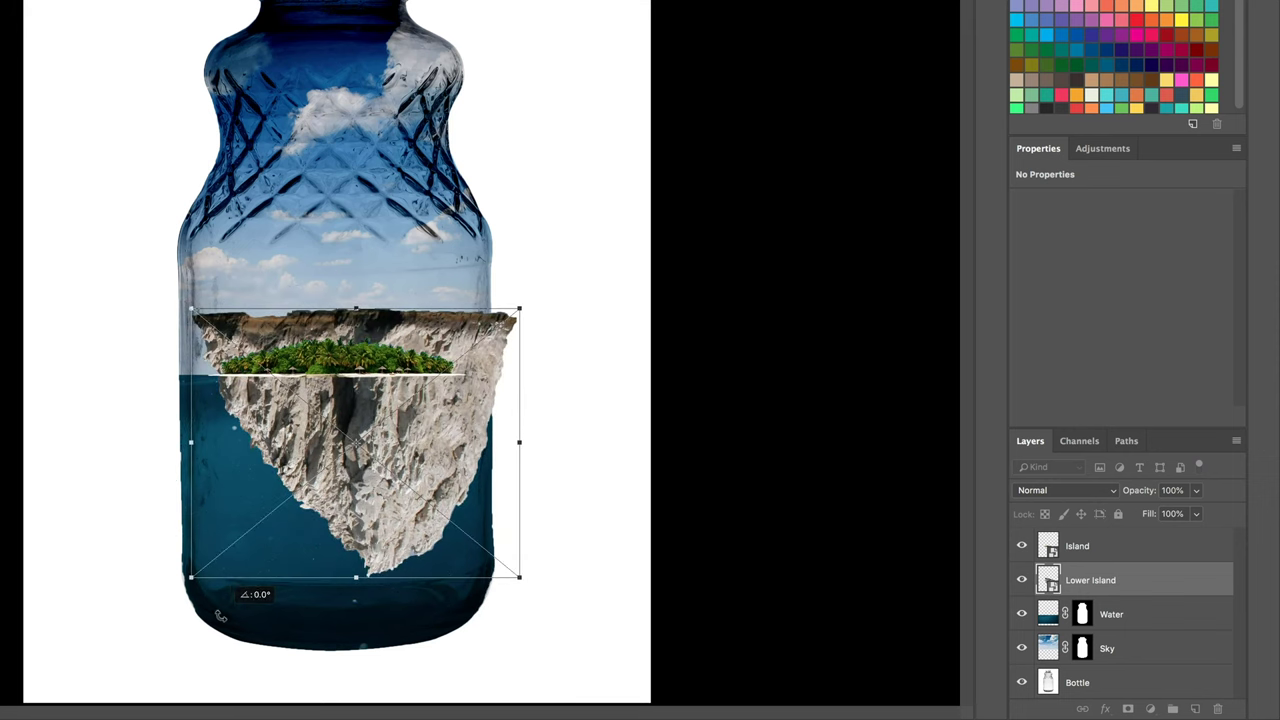
pyautogui.moveTo(588, 570); pyautogui.dragTo(536, 597)
pyautogui.moveTo(521, 578); pyautogui.dragTo(458, 530)
pyautogui.moveTo(421, 427); pyautogui.dragTo(428, 483)
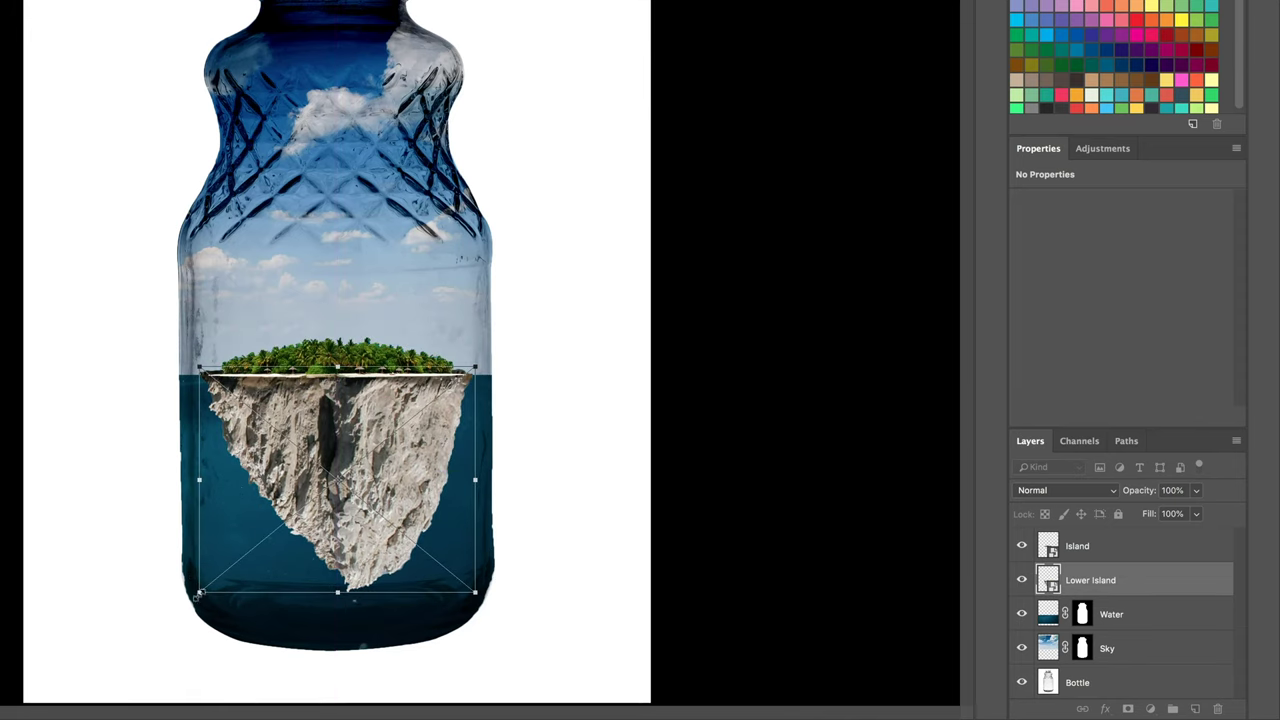
pyautogui.moveTo(199, 592); pyautogui.dragTo(209, 584)
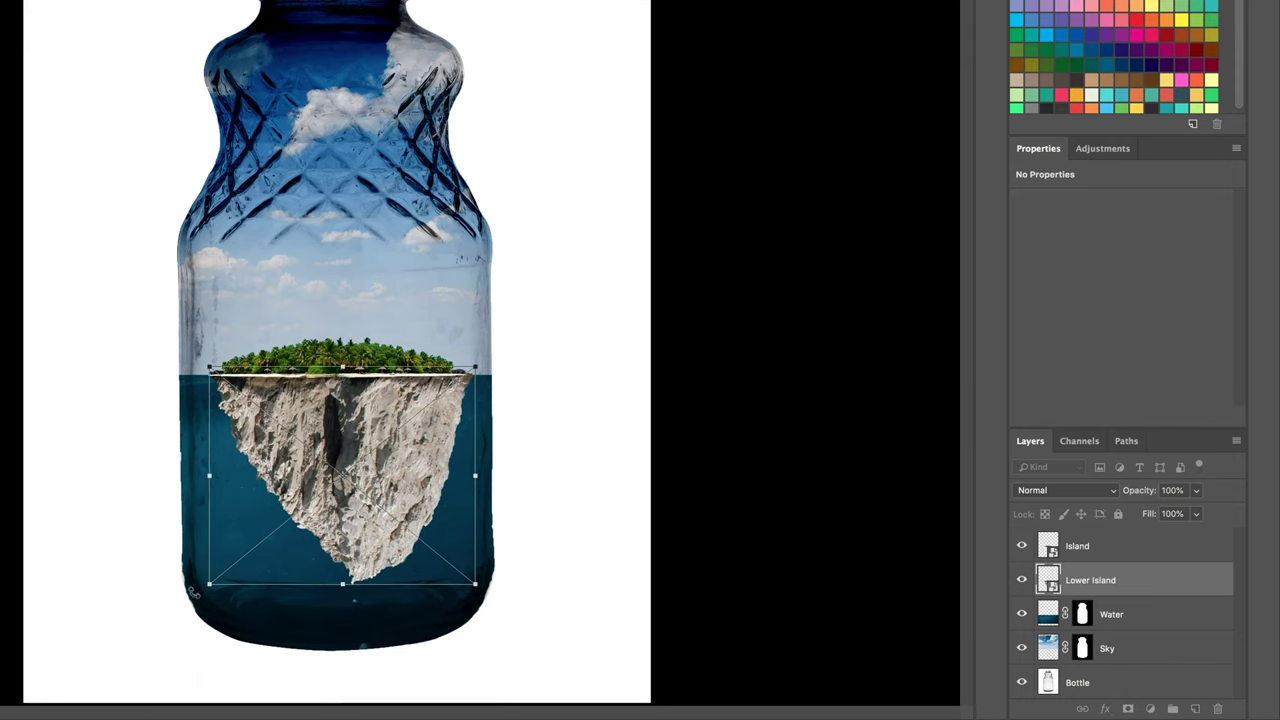
pyautogui.moveTo(408, 466); pyautogui.dragTo(403, 475)
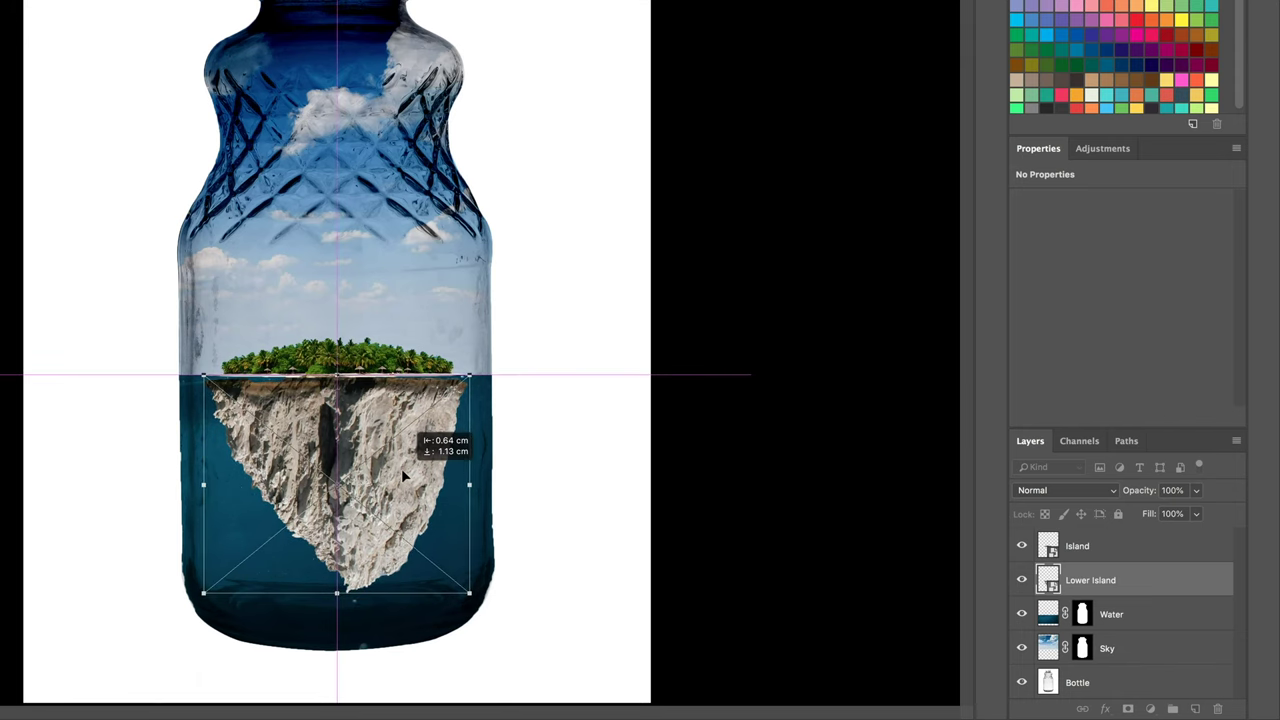
pyautogui.moveTo(205, 593); pyautogui.dragTo(232, 554)
# Step: Nudge the Lower Island rock left and set its blend mode to Soft Light
pyautogui.hotkey('shift', 'Left')
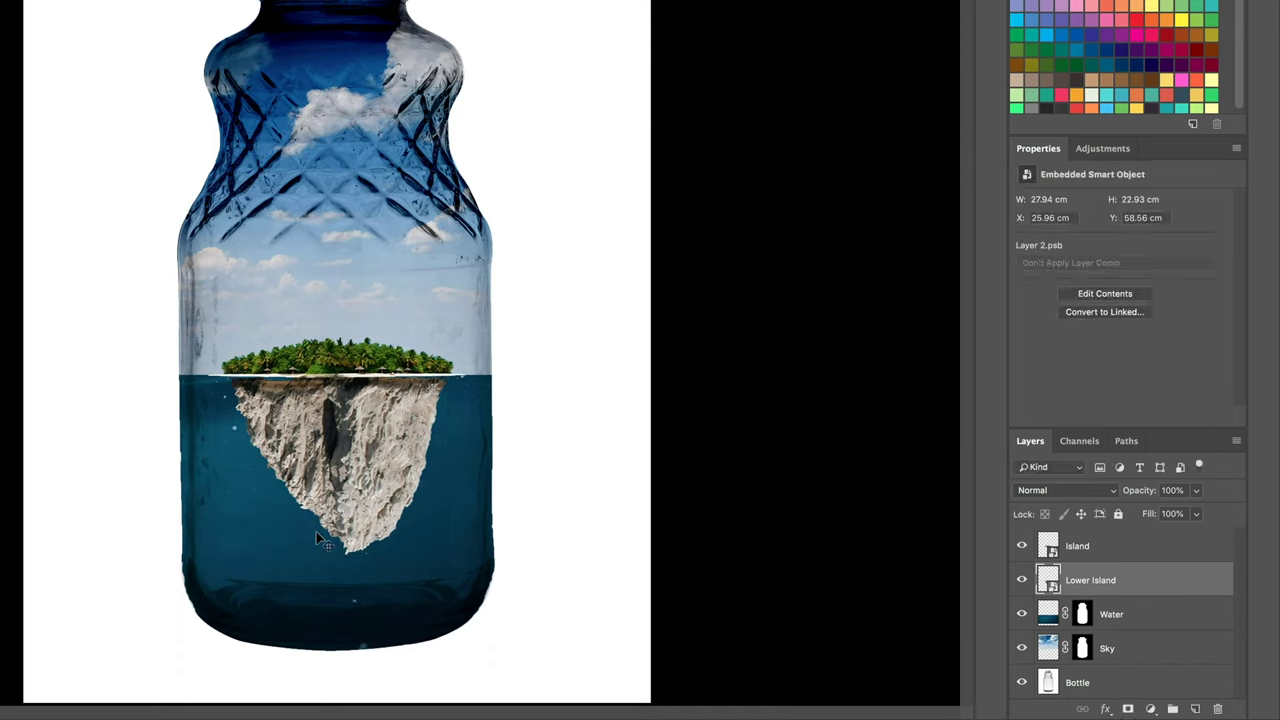
pyautogui.hotkey('shift', '+')
pyautogui.hotkey('shift', '+')
pyautogui.hotkey('shift', '+')
pyautogui.hotkey('shift', '+')
pyautogui.press('Return')
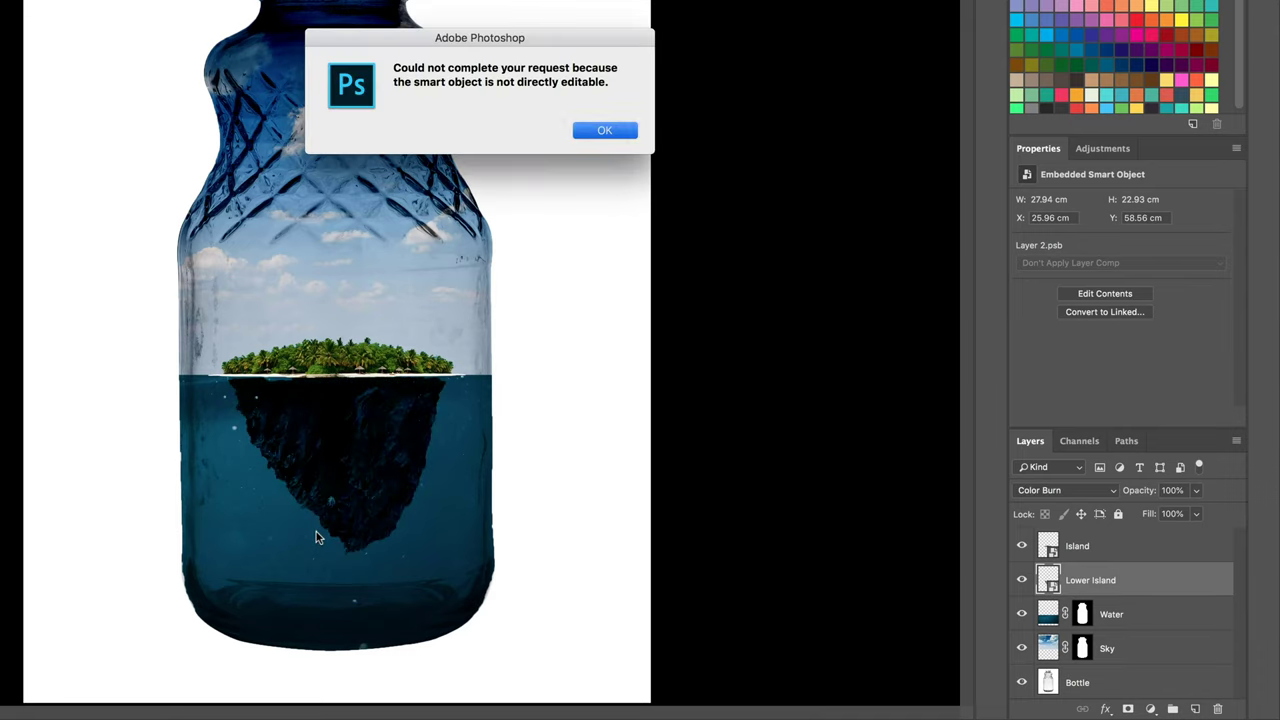
pyautogui.hotkey('shift', '+')
pyautogui.hotkey('shift', '+')
pyautogui.hotkey('shift', '+')
pyautogui.hotkey('shift', '+')
pyautogui.hotkey('shift', '+')
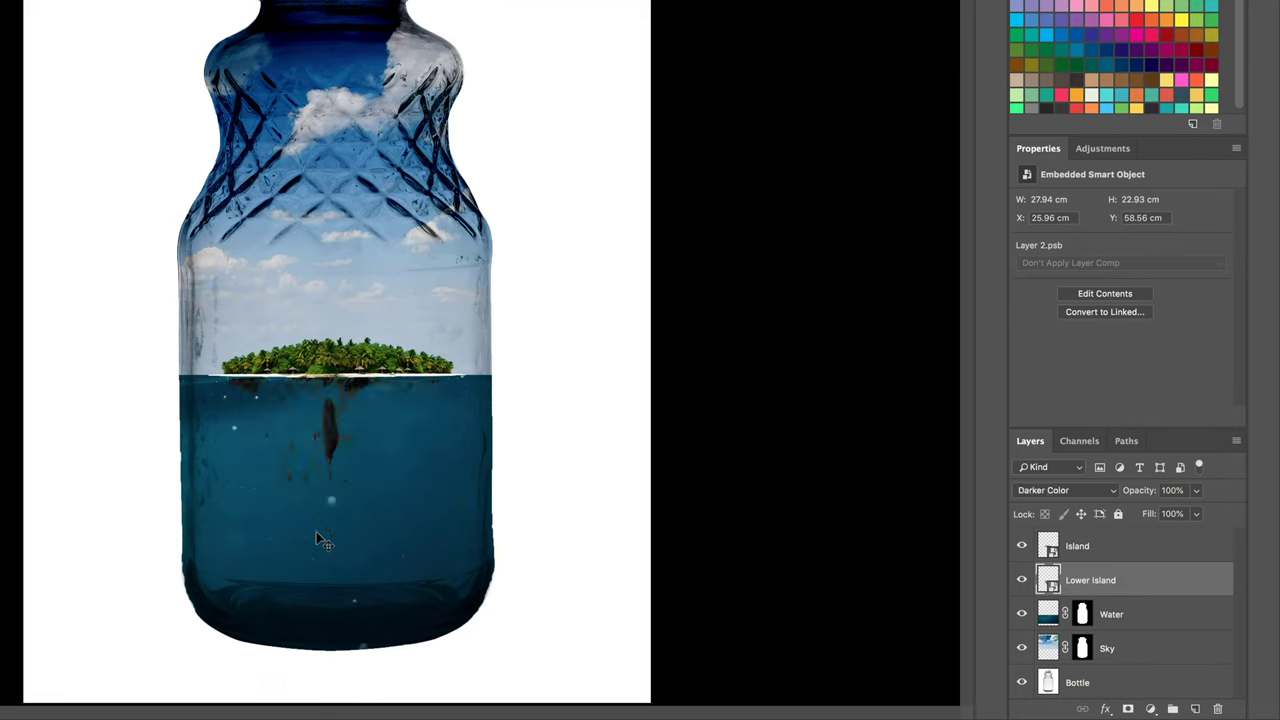
pyautogui.hotkey('shift', '+')
pyautogui.hotkey('shift', '+')
pyautogui.hotkey('shift', '+')
pyautogui.hotkey('shift', '+')
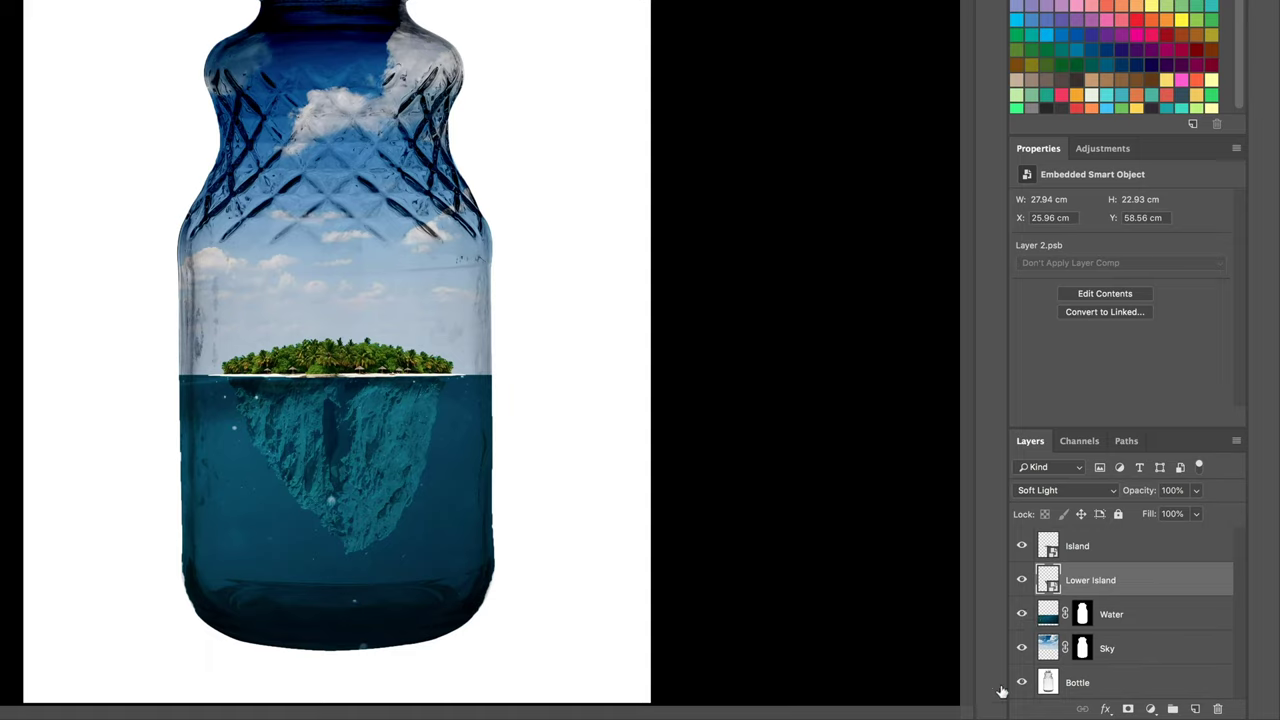
# Step: Duplicate the Bottle layer and name the copy Bottle Highlights
pyautogui.click(1110, 684)
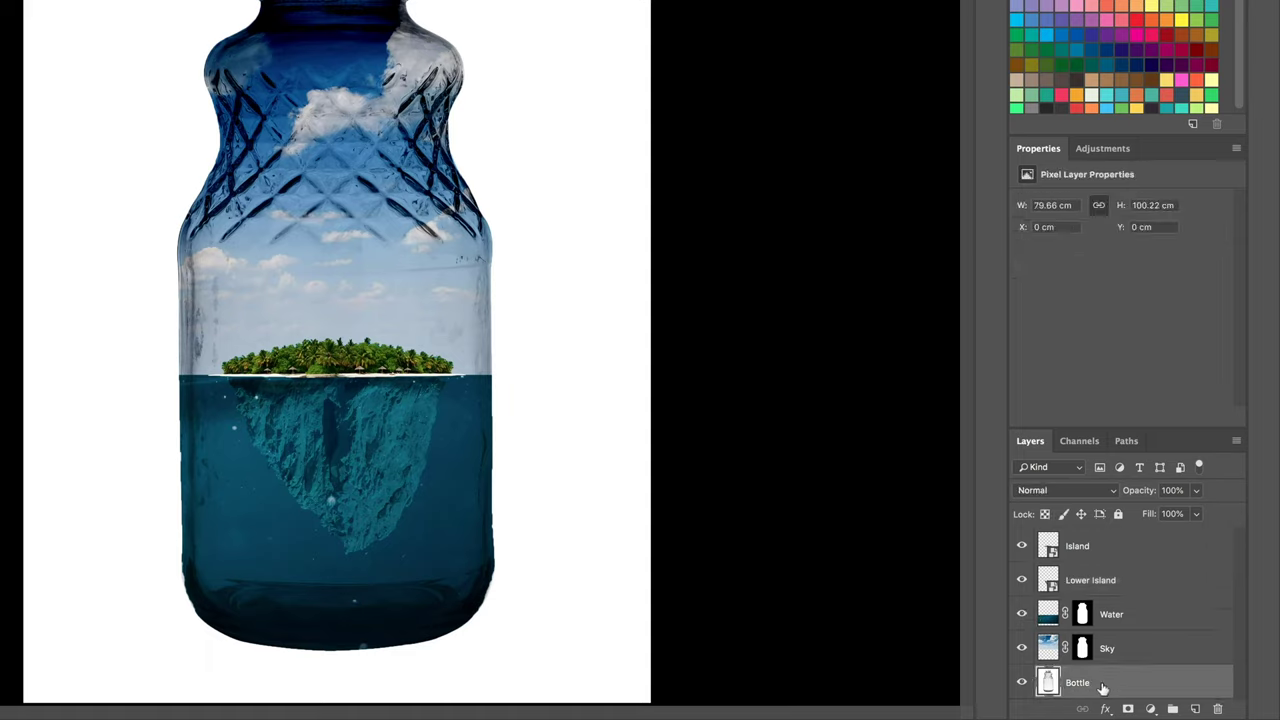
pyautogui.rightClick(1092, 686)
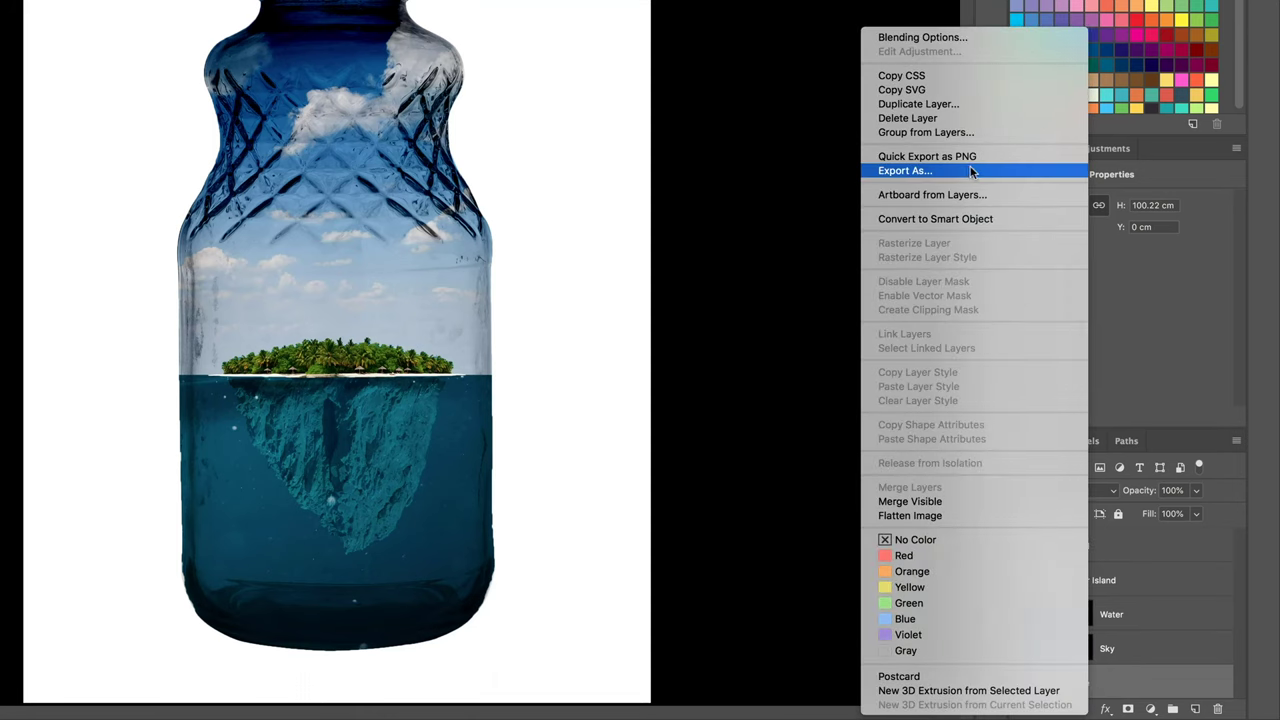
pyautogui.click(949, 104)
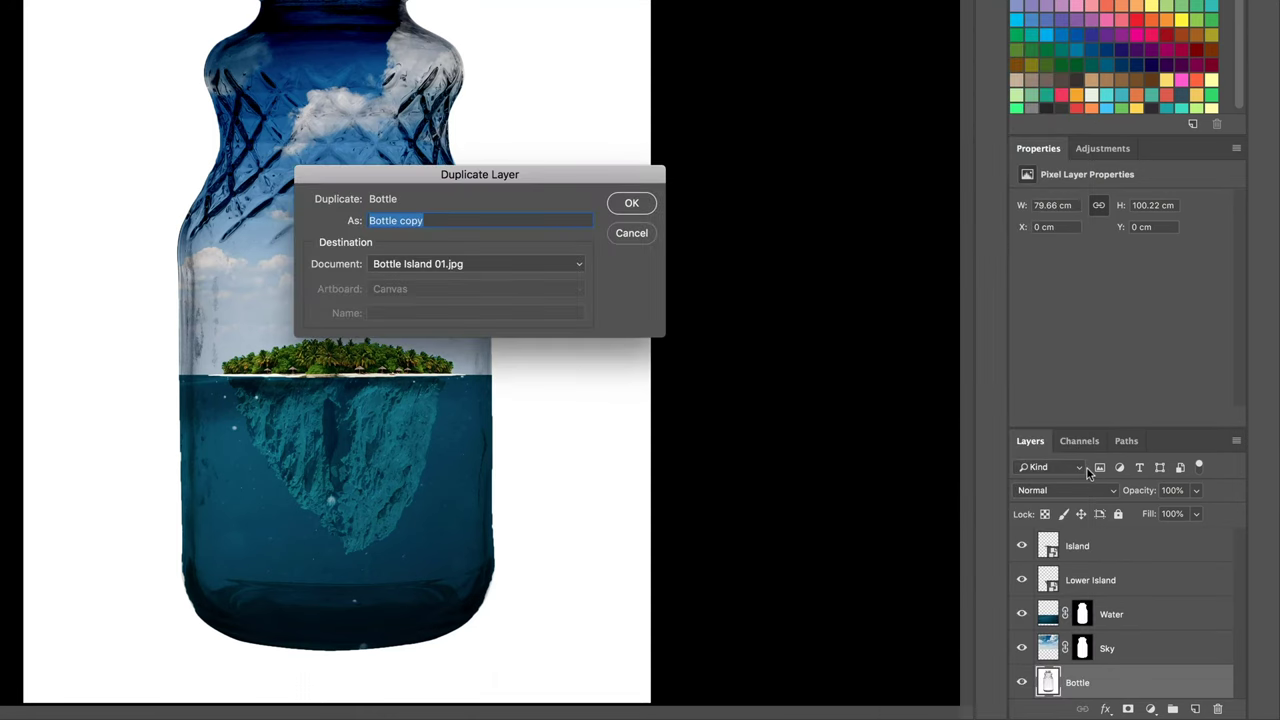
pyautogui.doubleClick(410, 220)
pyautogui.write('Hlight')
pyautogui.press('BackSpace')
pyautogui.press('BackSpace')
pyautogui.press('BackSpace')
pyautogui.press('BackSpace')
pyautogui.press('BackSpace')
pyautogui.write('ight')
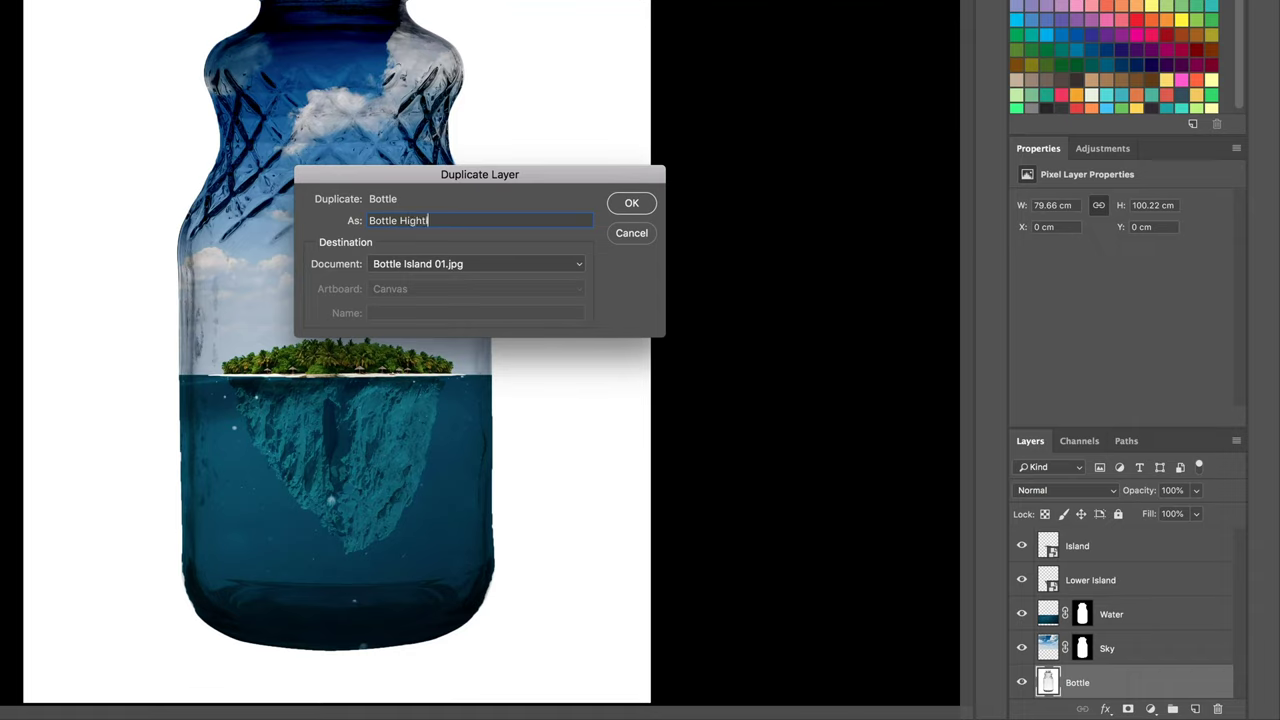
pyautogui.press('BackSpace')
pyautogui.press('BackSpace')
pyautogui.write('lights')
pyautogui.press('Return')
# Step: Enlarge the layers list and drag Bottle Highlights to the top of the stack
pyautogui.scroll(-1, 1120, 690)
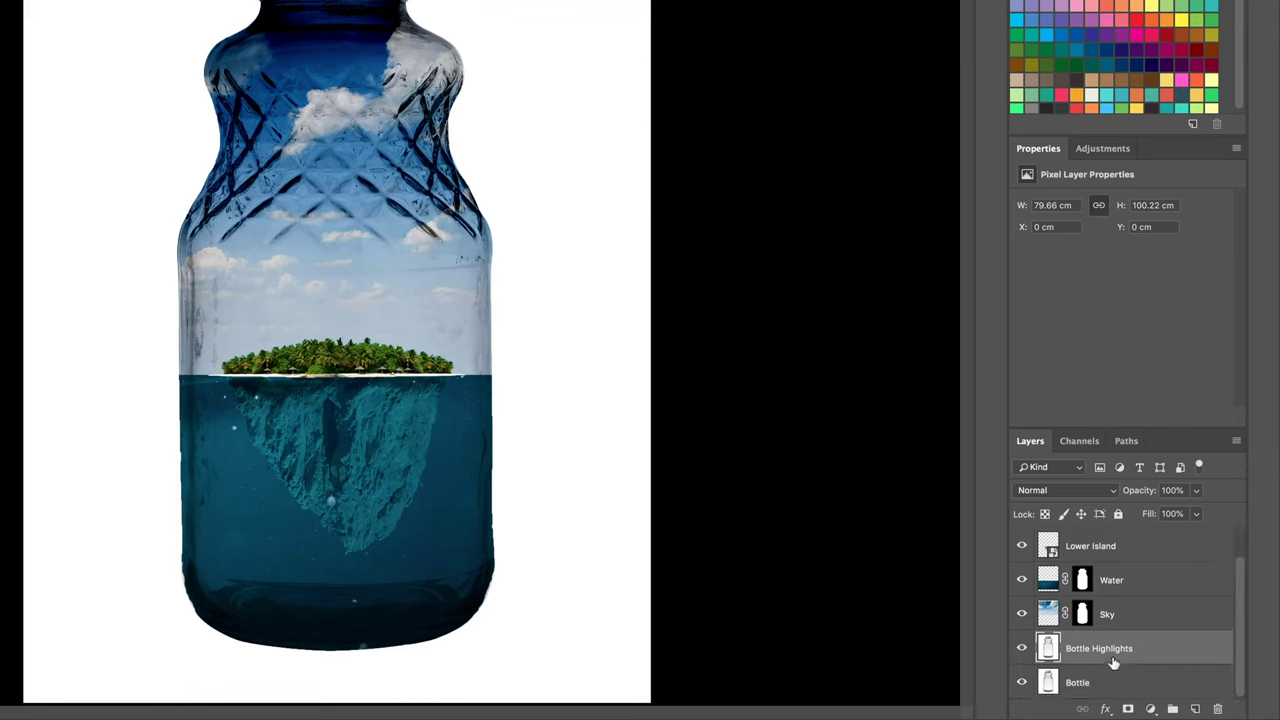
pyautogui.moveTo(1134, 430); pyautogui.dragTo(1134, 350)
pyautogui.click(1080, 632)
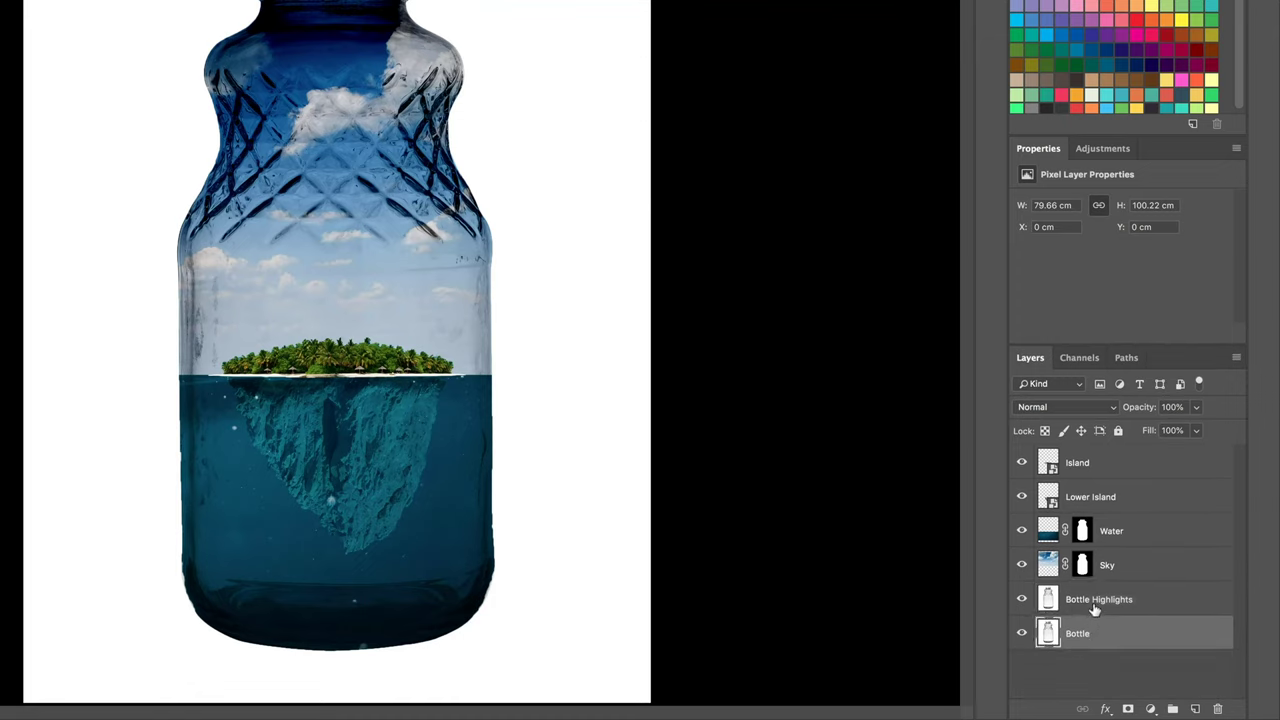
pyautogui.moveTo(1095, 604); pyautogui.dragTo(1084, 446)
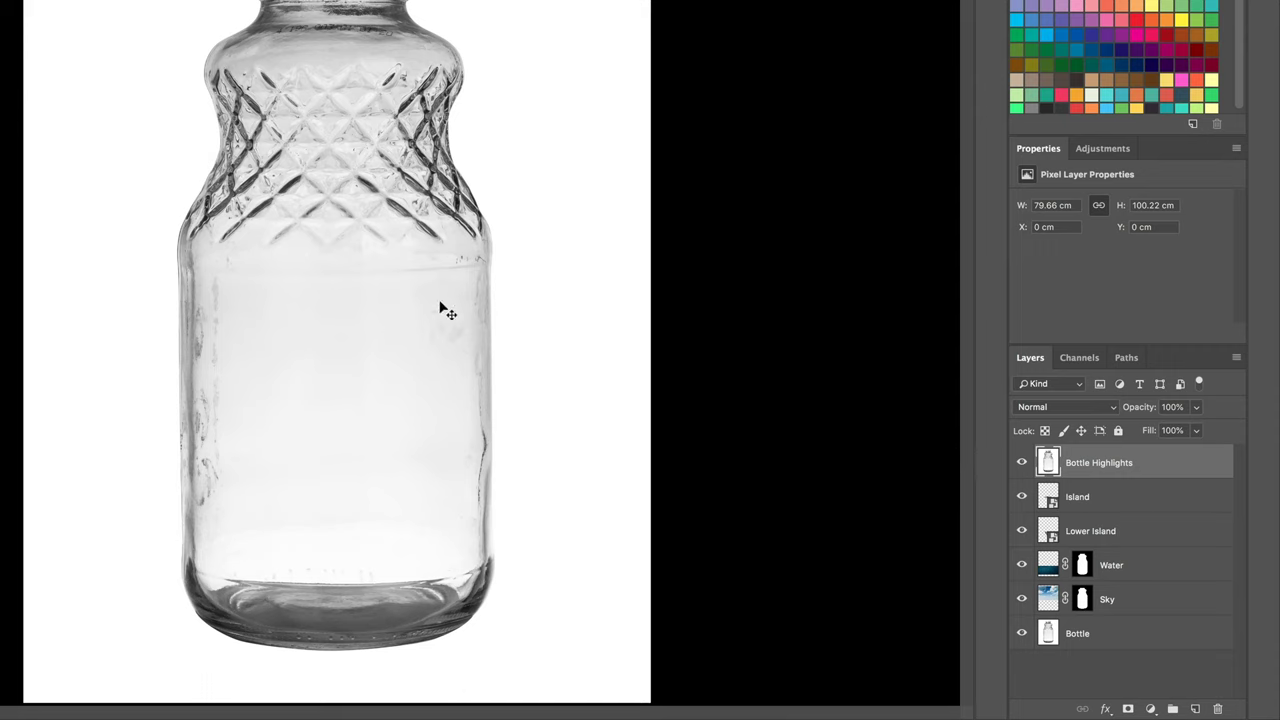
# Step: Try Darken, Color Burn, Darker Color and Color Dodge on Bottle Highlights, comparing its visibility
pyautogui.hotkey('shift', '+')
pyautogui.hotkey('shift', '+')
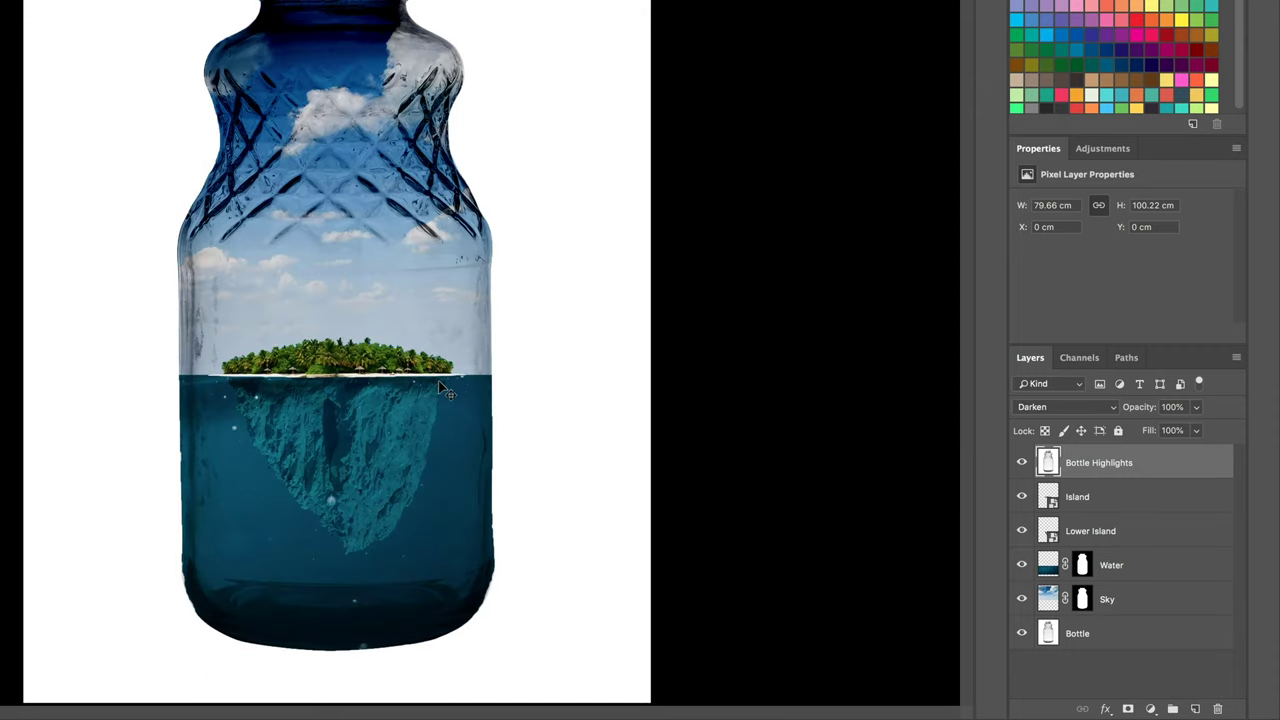
pyautogui.click(1022, 463)
pyautogui.click(1022, 463)
pyautogui.hotkey('shift', '+')
pyautogui.hotkey('shift', '+')
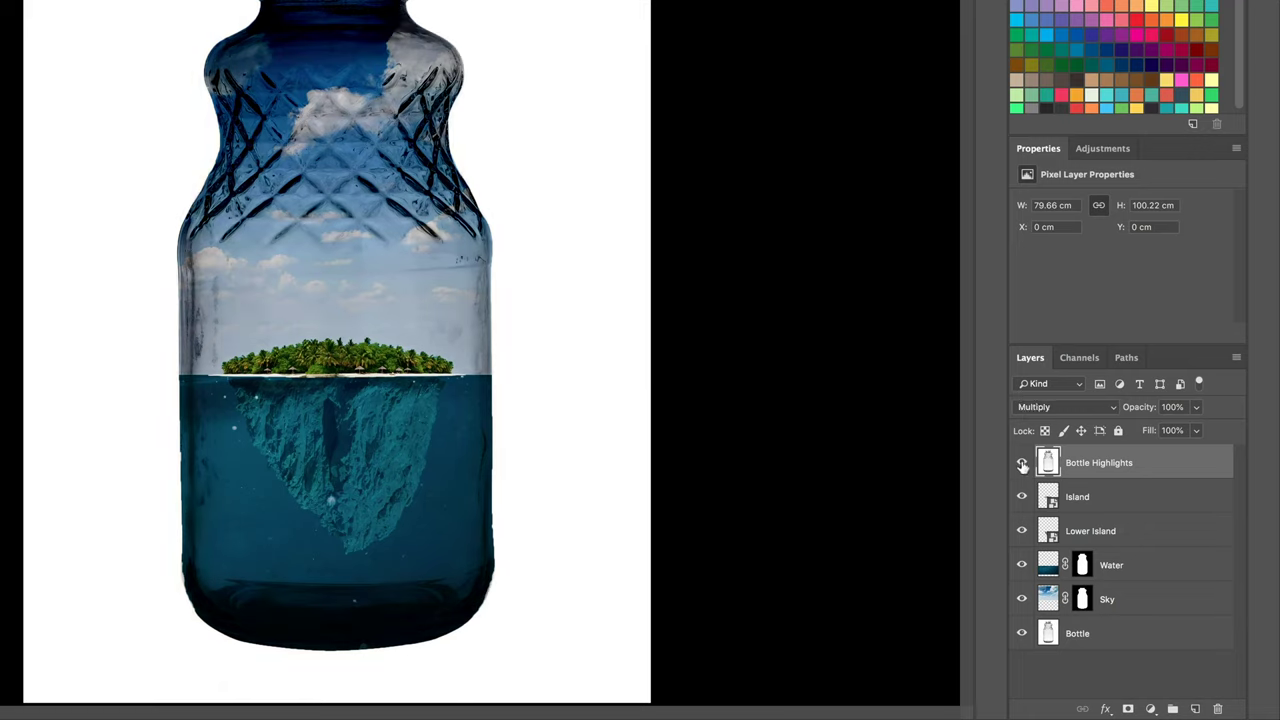
pyautogui.hotkey('shift', '+')
pyautogui.hotkey('shift', '+')
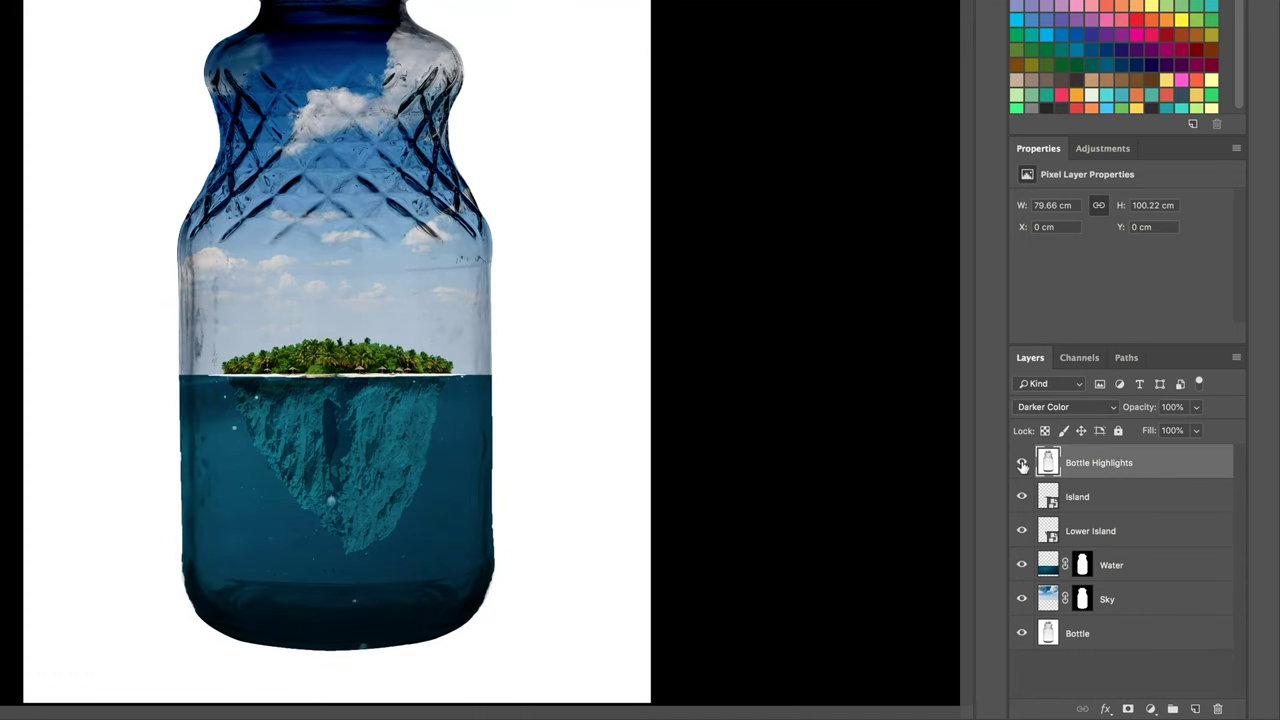
pyautogui.hotkey('shift', '+')
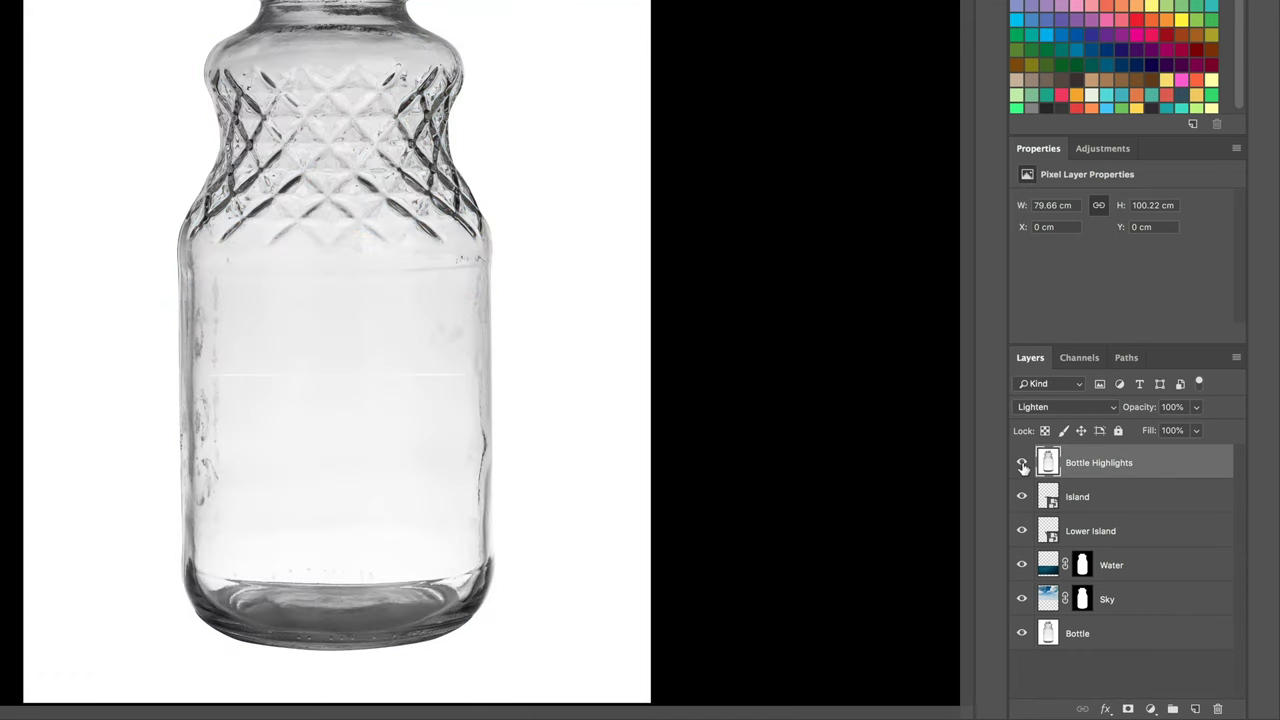
pyautogui.hotkey('shift', '+')
pyautogui.hotkey('shift', '+')
pyautogui.hotkey('shift', '+')
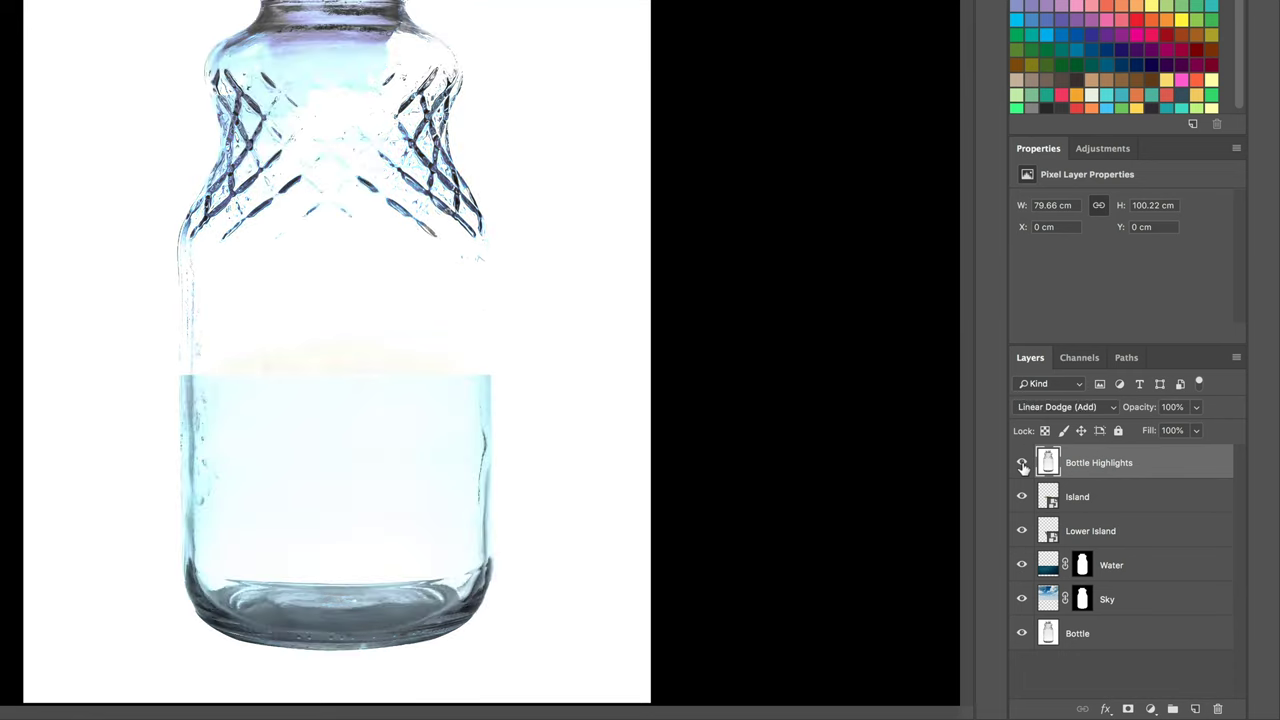
pyautogui.hotkey('shift', '+')
# Step: Move Bottle Highlights on to Overlay and Soft Light, toggling it repeatedly to compare the reflections
pyautogui.hotkey('shift', '+')
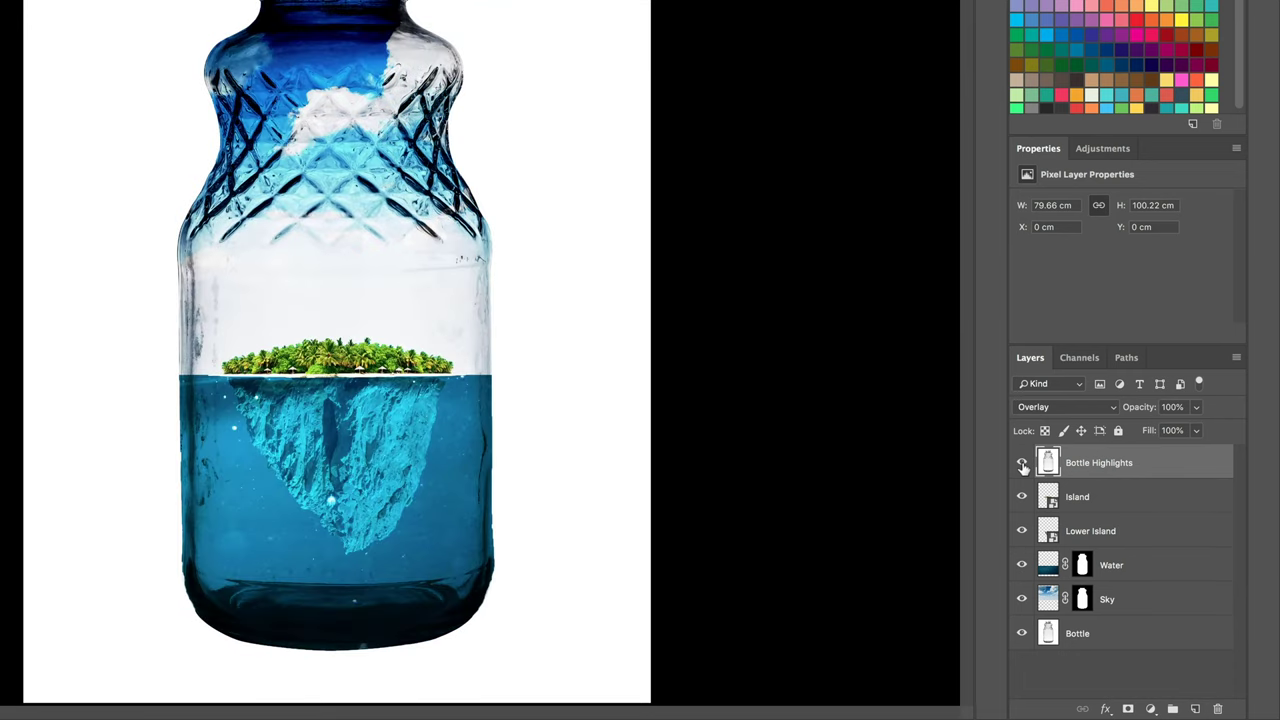
pyautogui.click(1022, 464)
pyautogui.click(1022, 464)
pyautogui.hotkey('shift', '+')
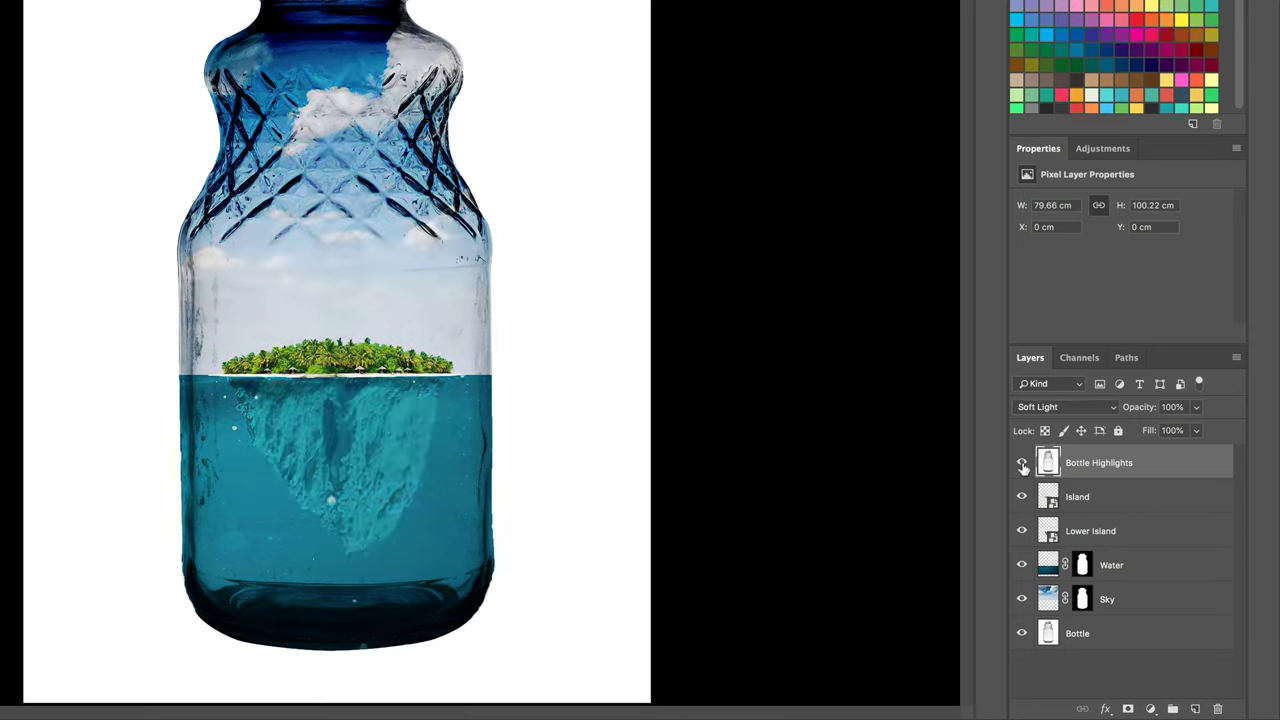
pyautogui.click(1022, 464)
pyautogui.click(1022, 464)
pyautogui.click(1022, 464)
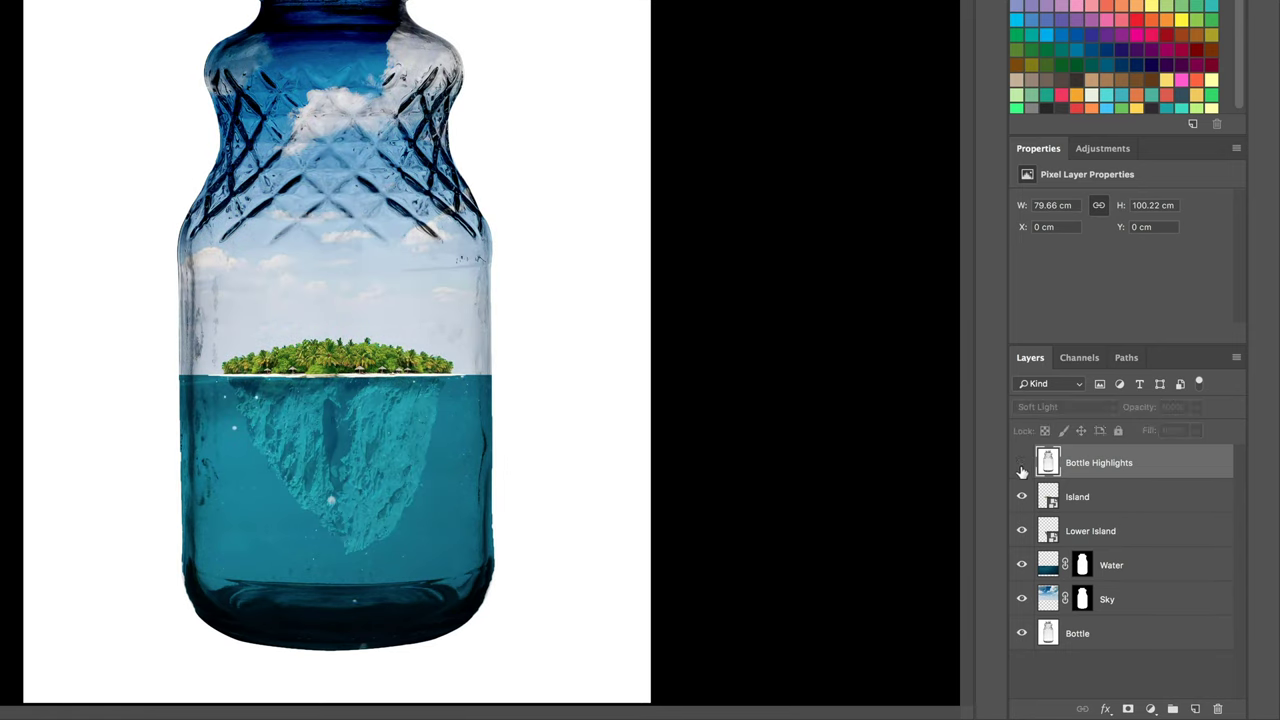
pyautogui.click(1022, 464)
pyautogui.click(1022, 464)
pyautogui.click(1022, 464)
pyautogui.click(1022, 464)
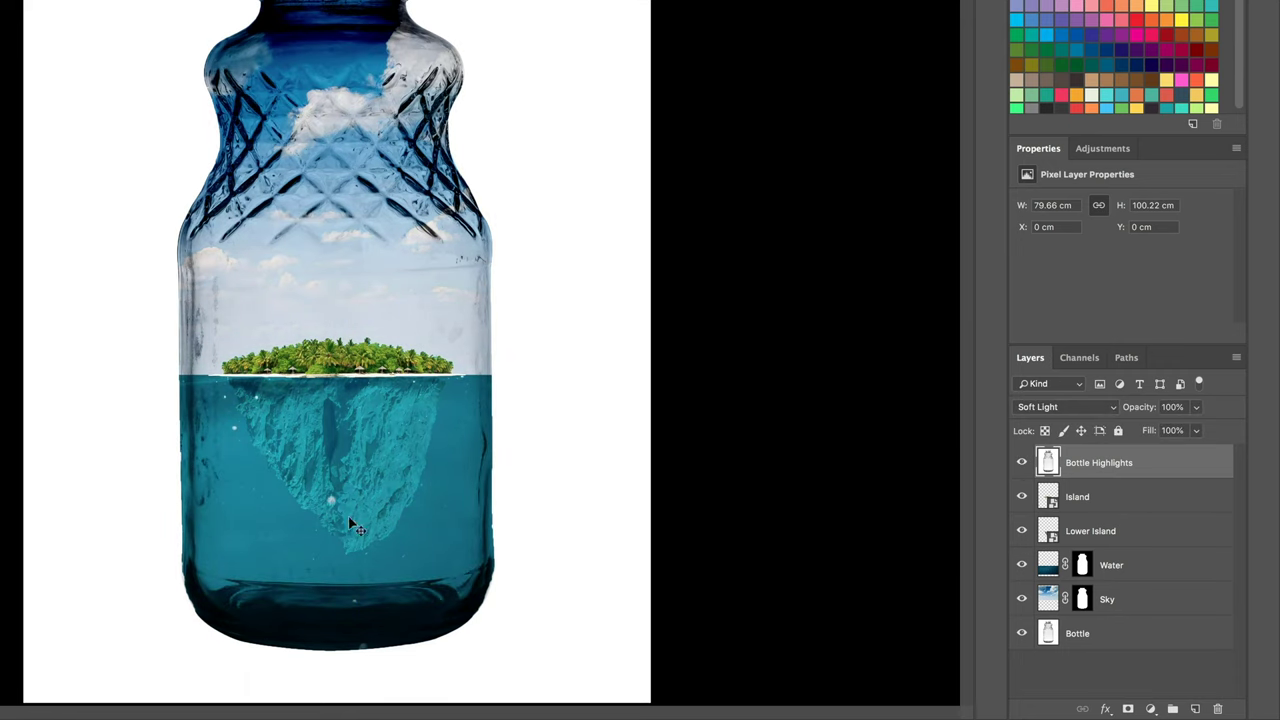
pyautogui.click(1022, 464)
pyautogui.click(1022, 464)
pyautogui.click(1022, 464)
pyautogui.click(1022, 464)
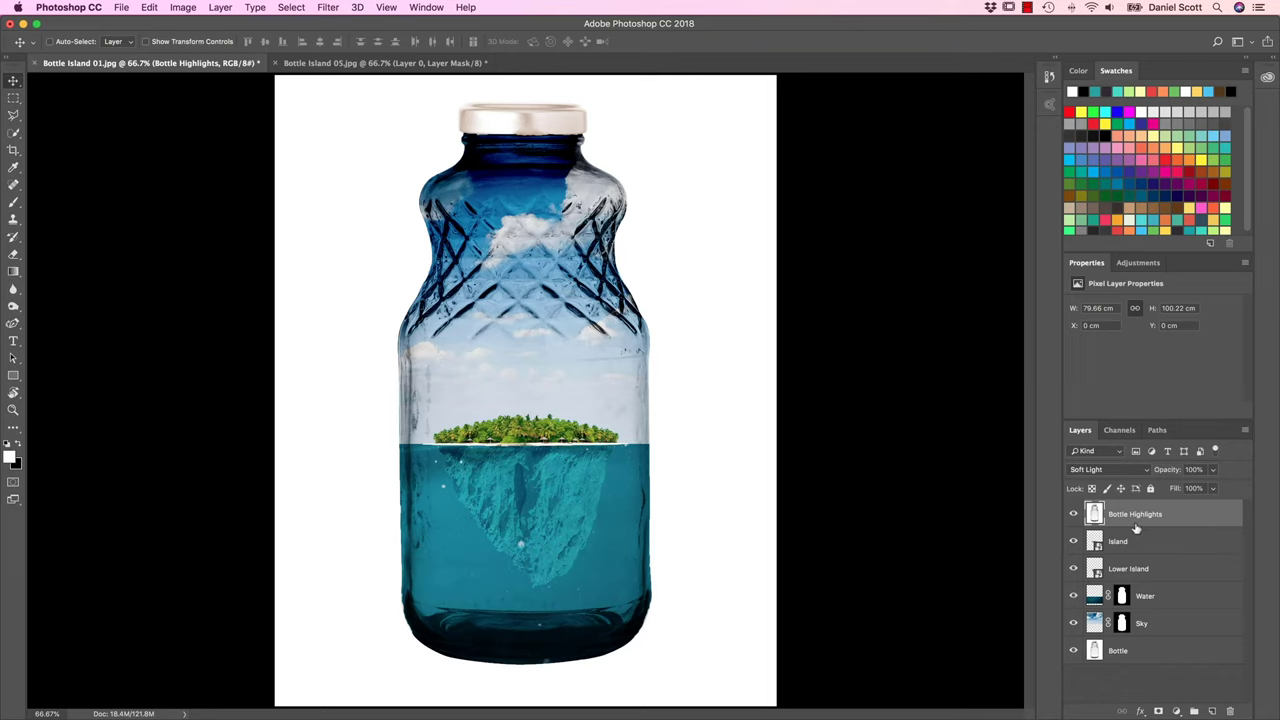
pyautogui.click(1074, 515)
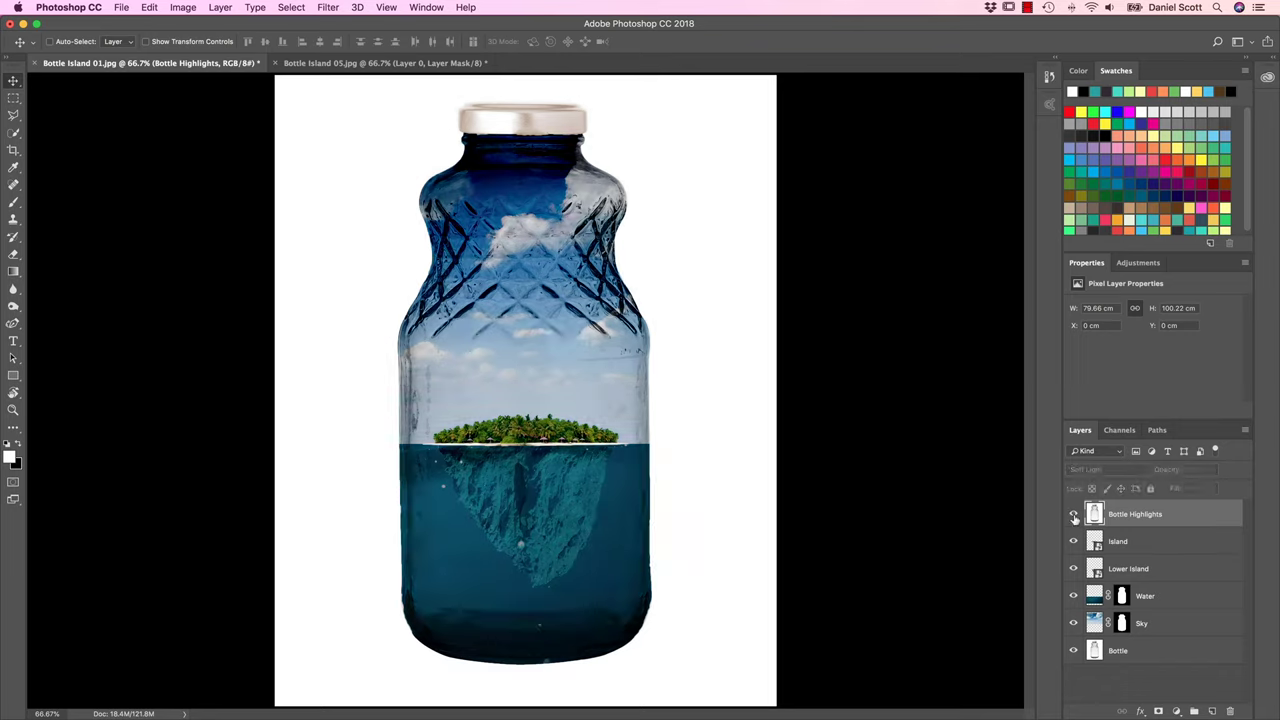
pyautogui.click(1074, 515)
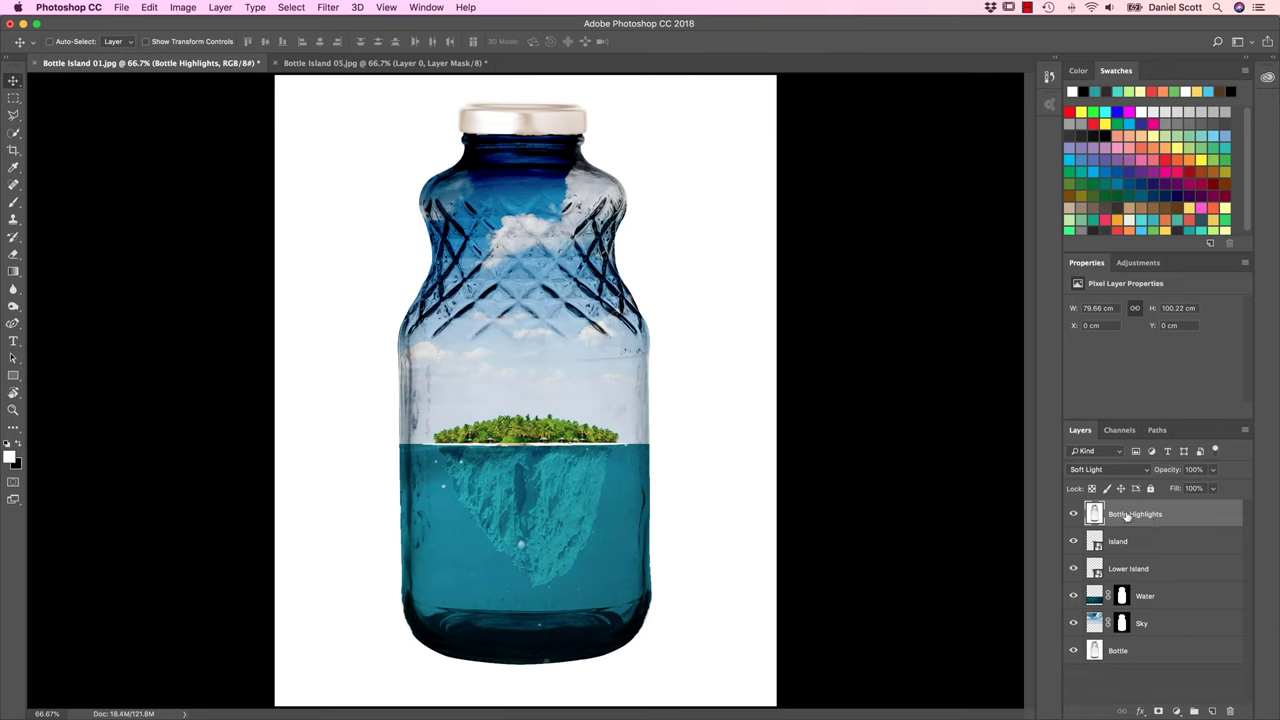
# Step: Duplicate Bottle Highlights into a new top layer named Bottle Shadows
pyautogui.rightClick(1126, 517)
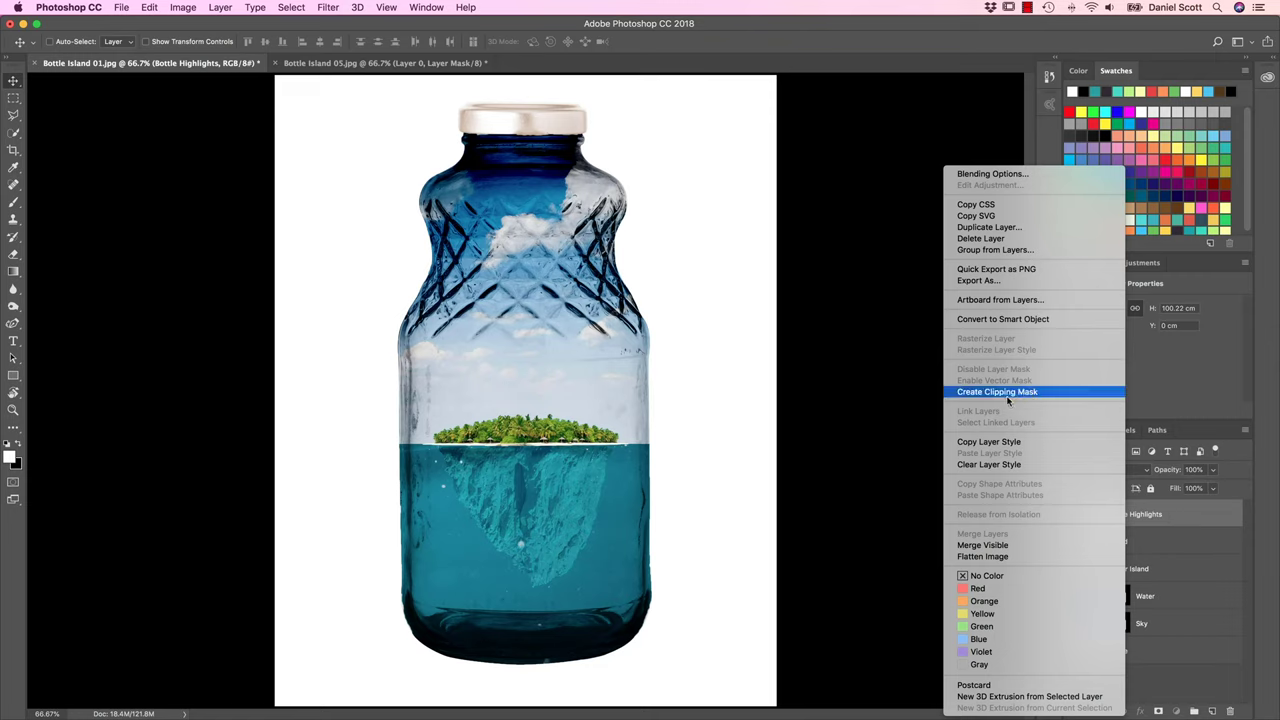
pyautogui.click(1030, 229)
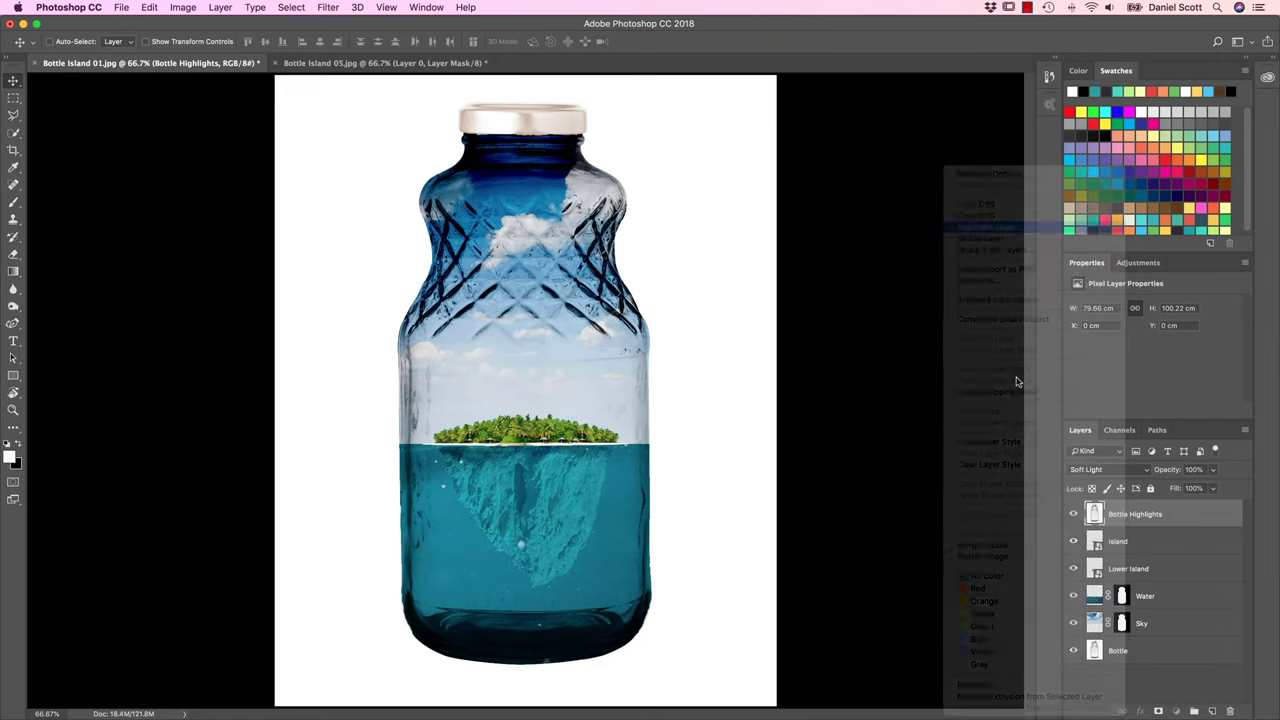
pyautogui.moveTo(576, 320); pyautogui.dragTo(636, 320)
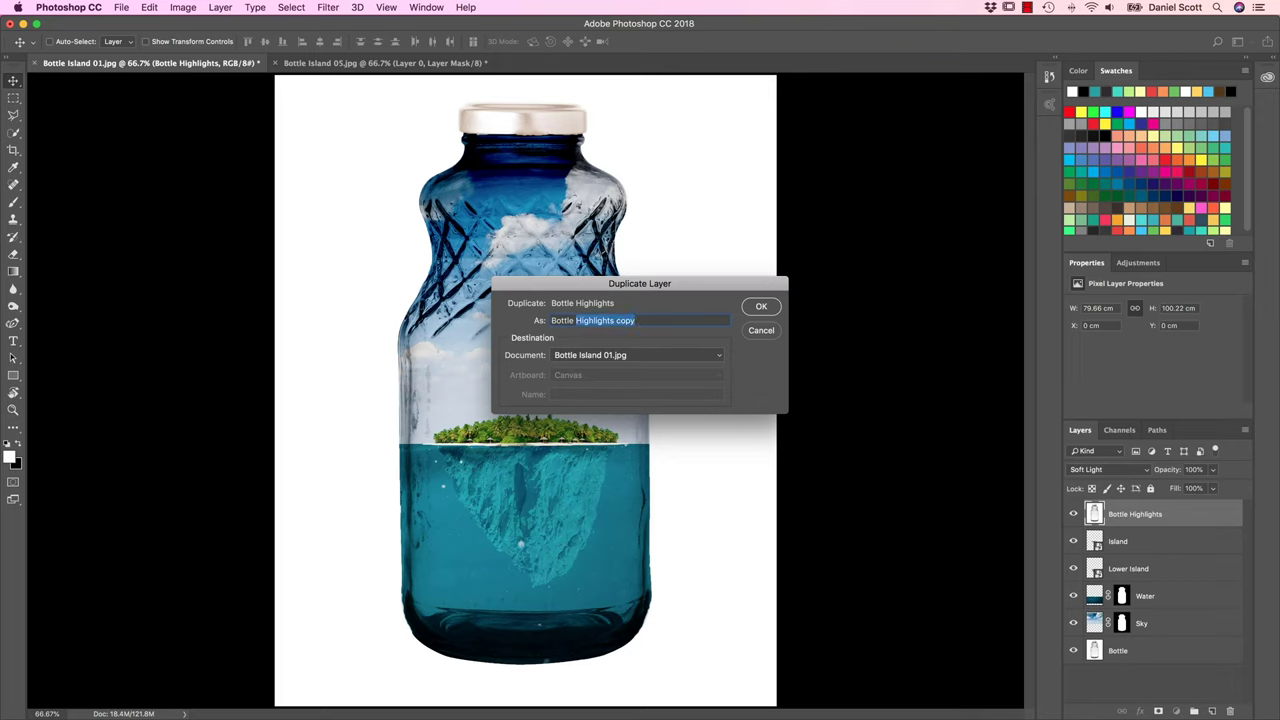
pyautogui.write('Dark')
pyautogui.press('Return')
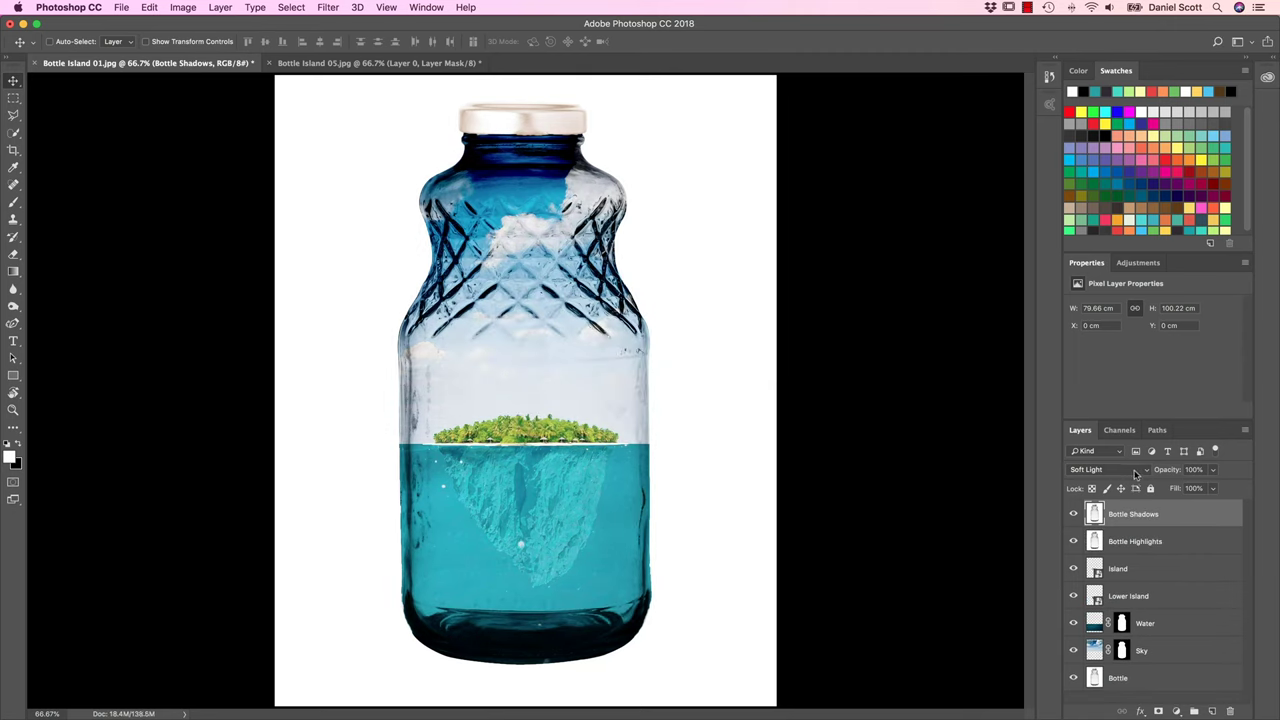
pyautogui.scroll(-5, 1136, 474)
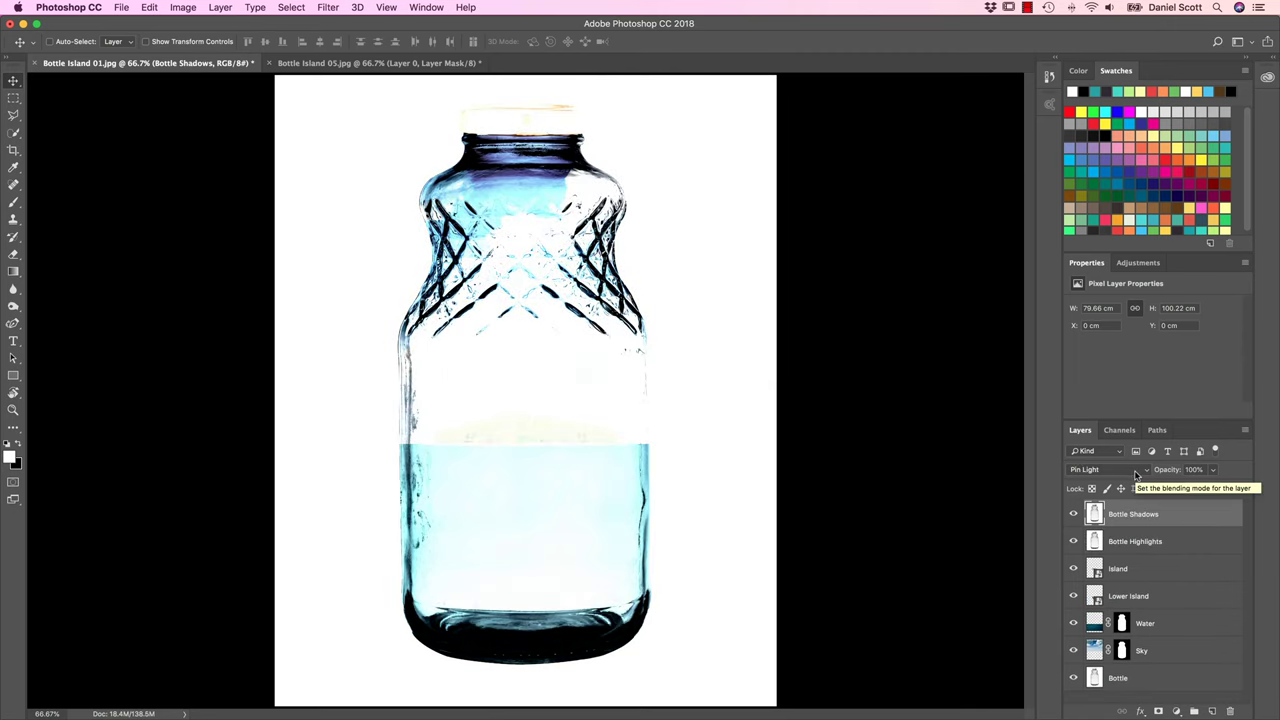
pyautogui.scroll(-6, 1136, 474)
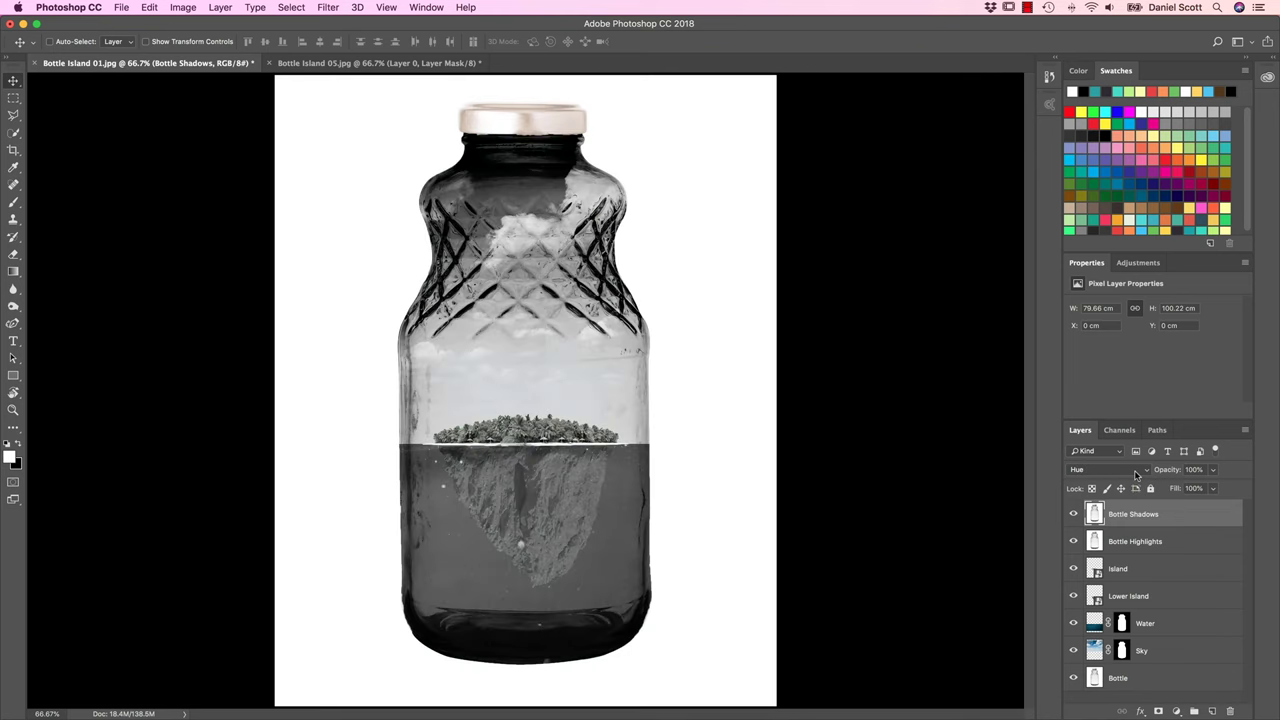
pyautogui.scroll(-1, 1136, 474)
pyautogui.scroll(-1, 1136, 474)
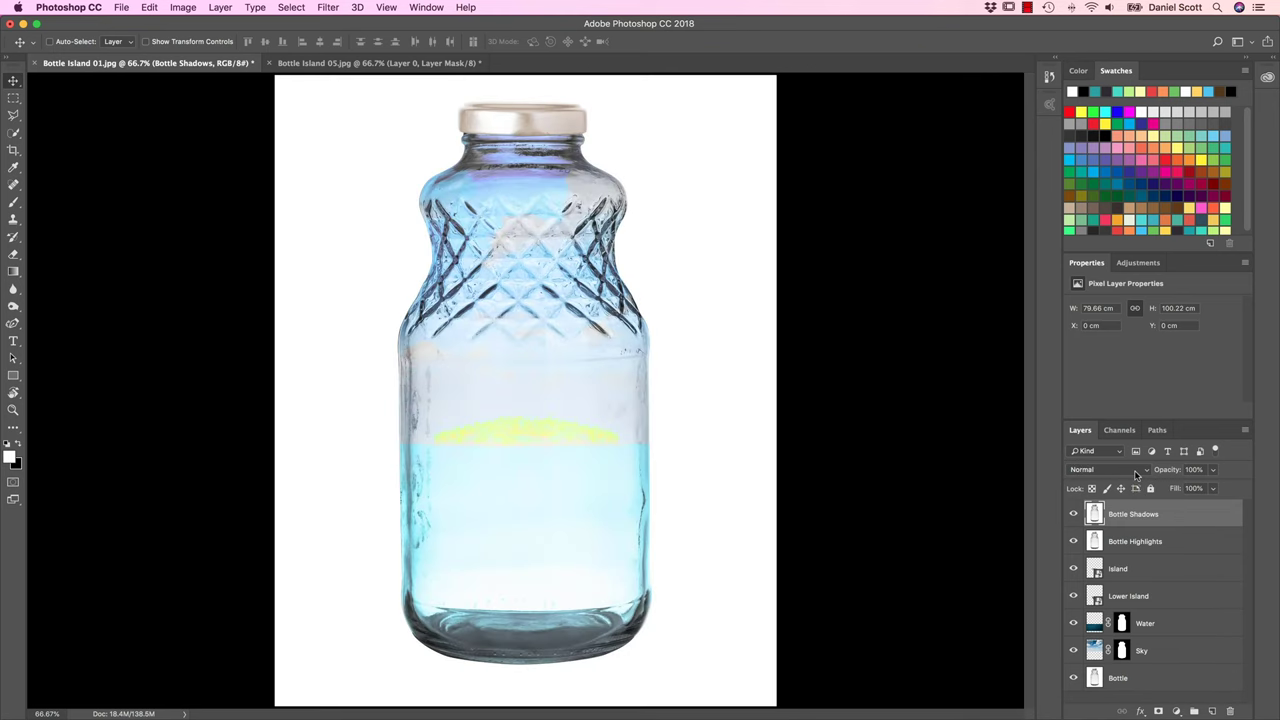
pyautogui.scroll(20, 1136, 474)
pyautogui.scroll(1, 1136, 474)
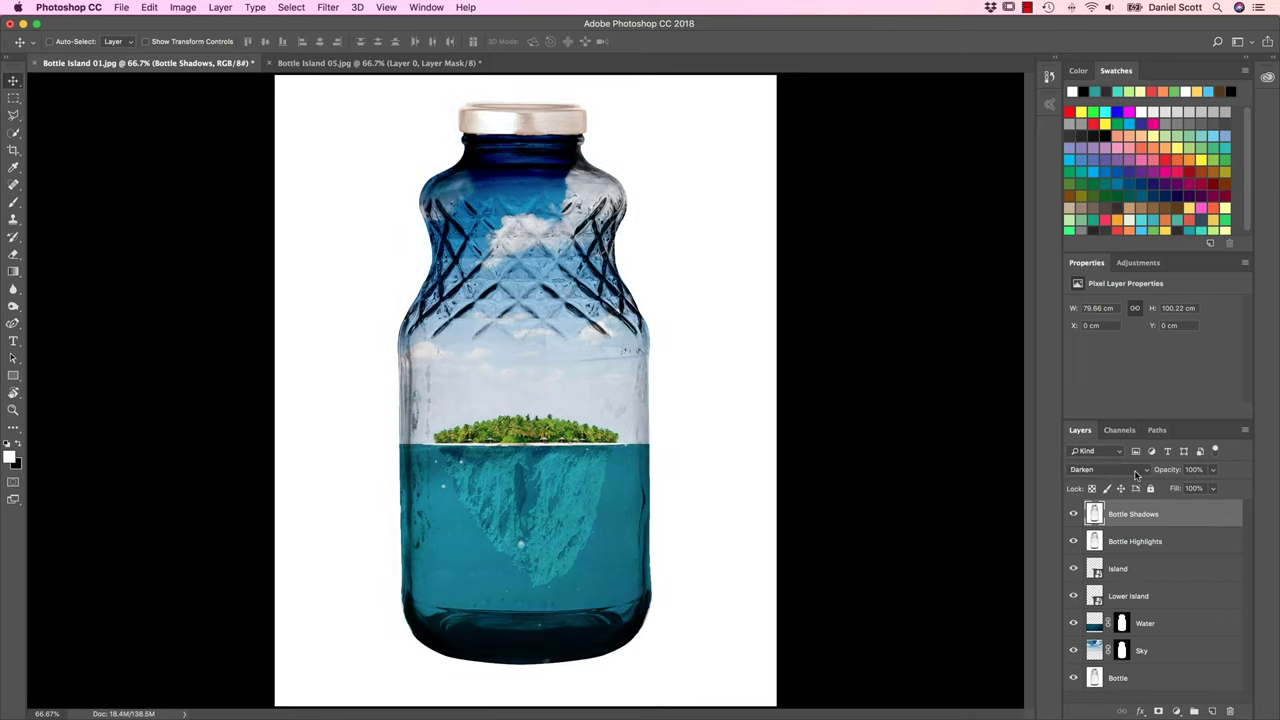
pyautogui.scroll(-1, 1136, 474)
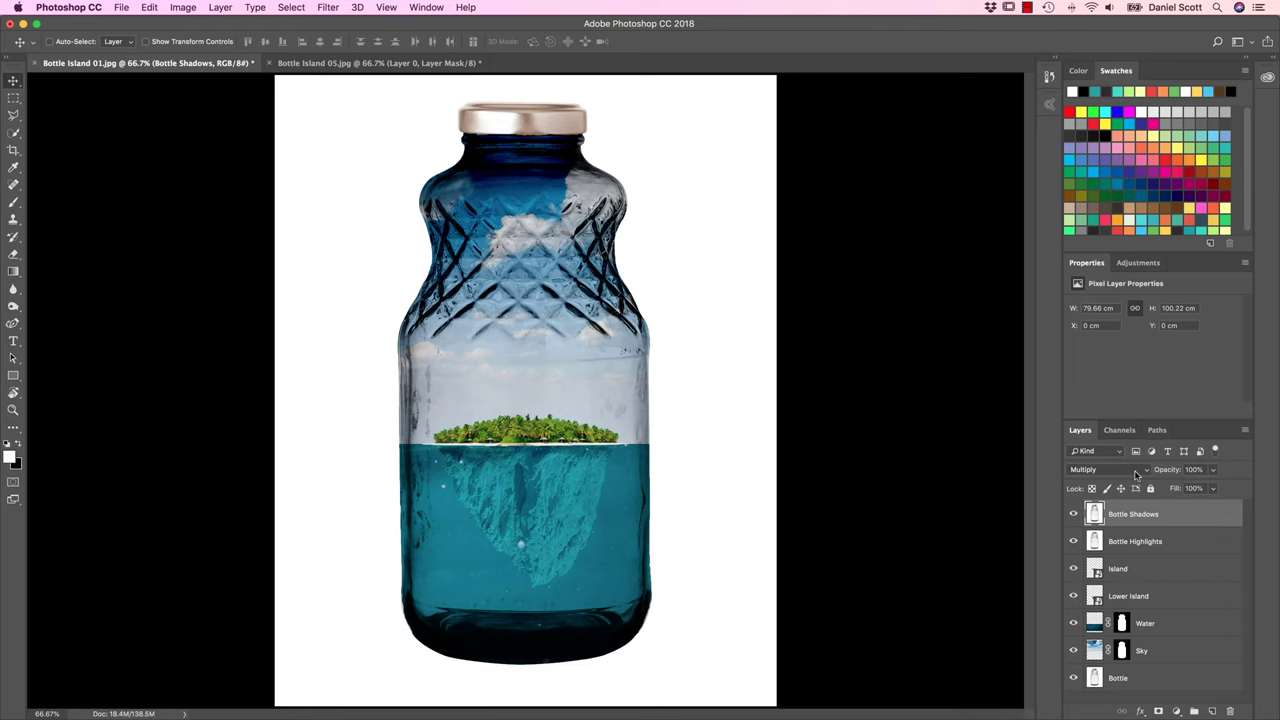
pyautogui.click(1074, 514)
pyautogui.click(1074, 514)
pyautogui.click(1074, 514)
pyautogui.click(1074, 514)
pyautogui.click(1074, 514)
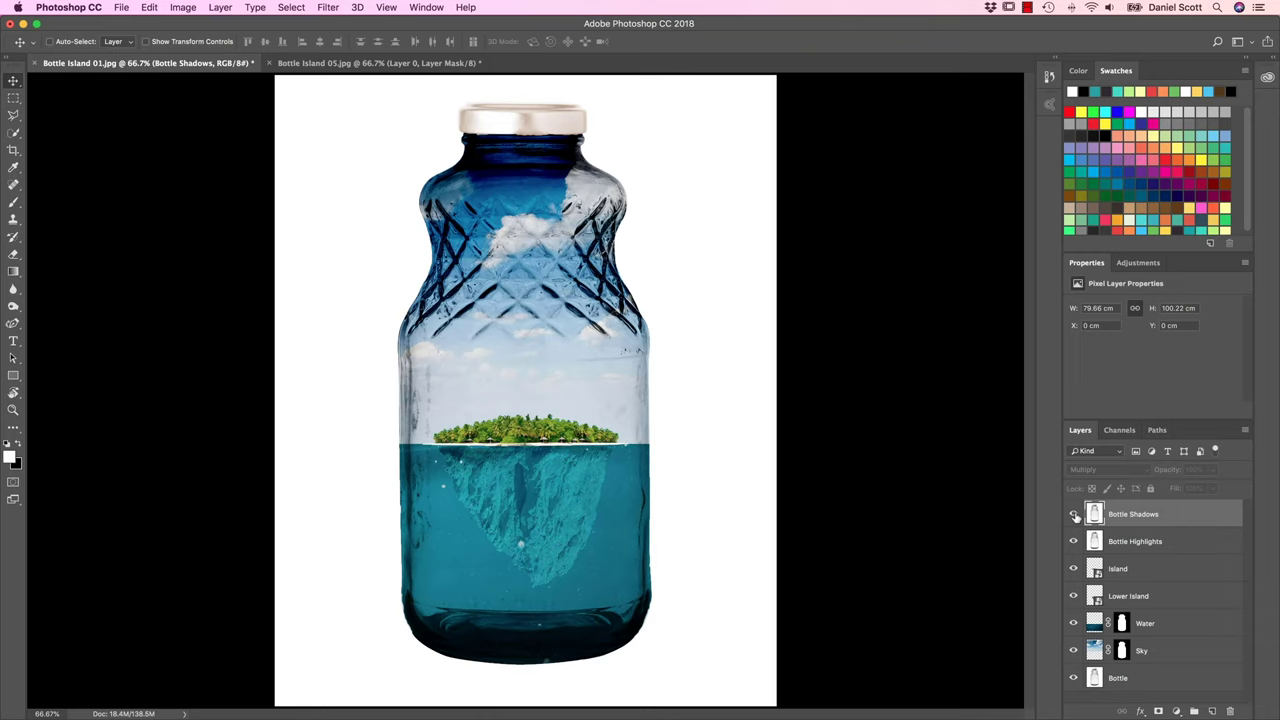
pyautogui.click(1074, 514)
pyautogui.click(1074, 541)
pyautogui.click(1074, 514)
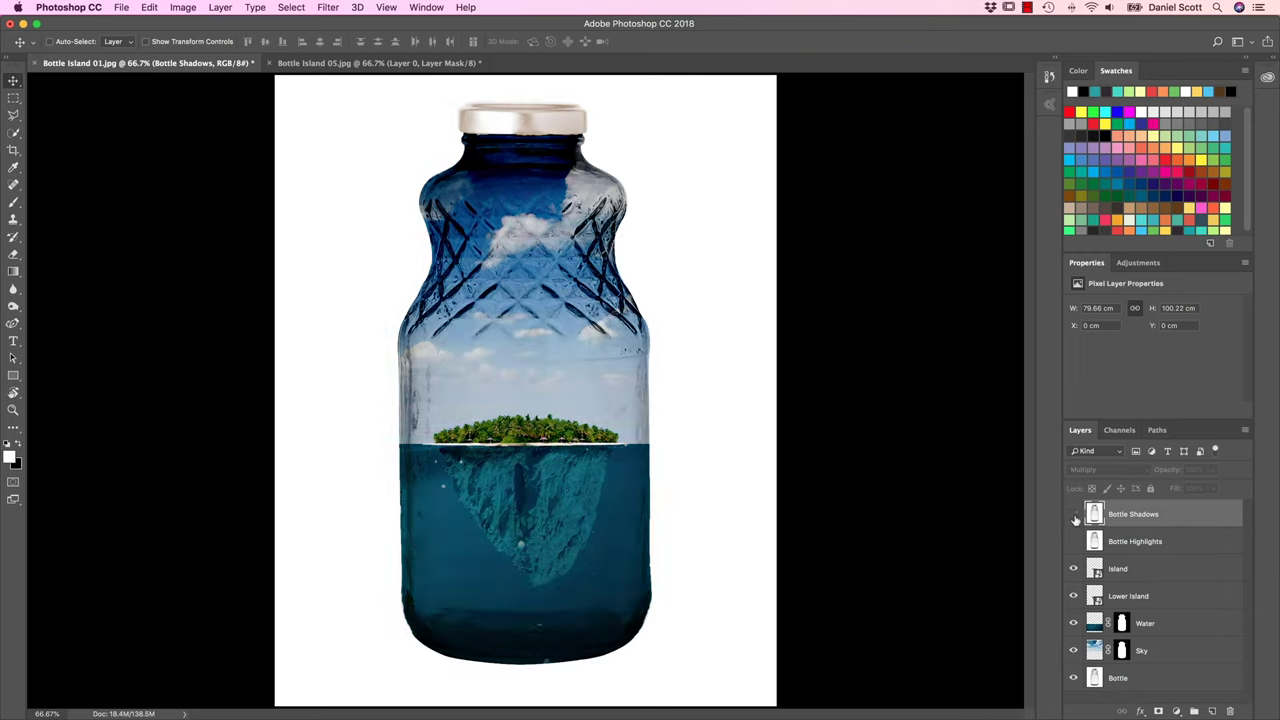
pyautogui.click(1074, 514)
pyautogui.click(1074, 541)
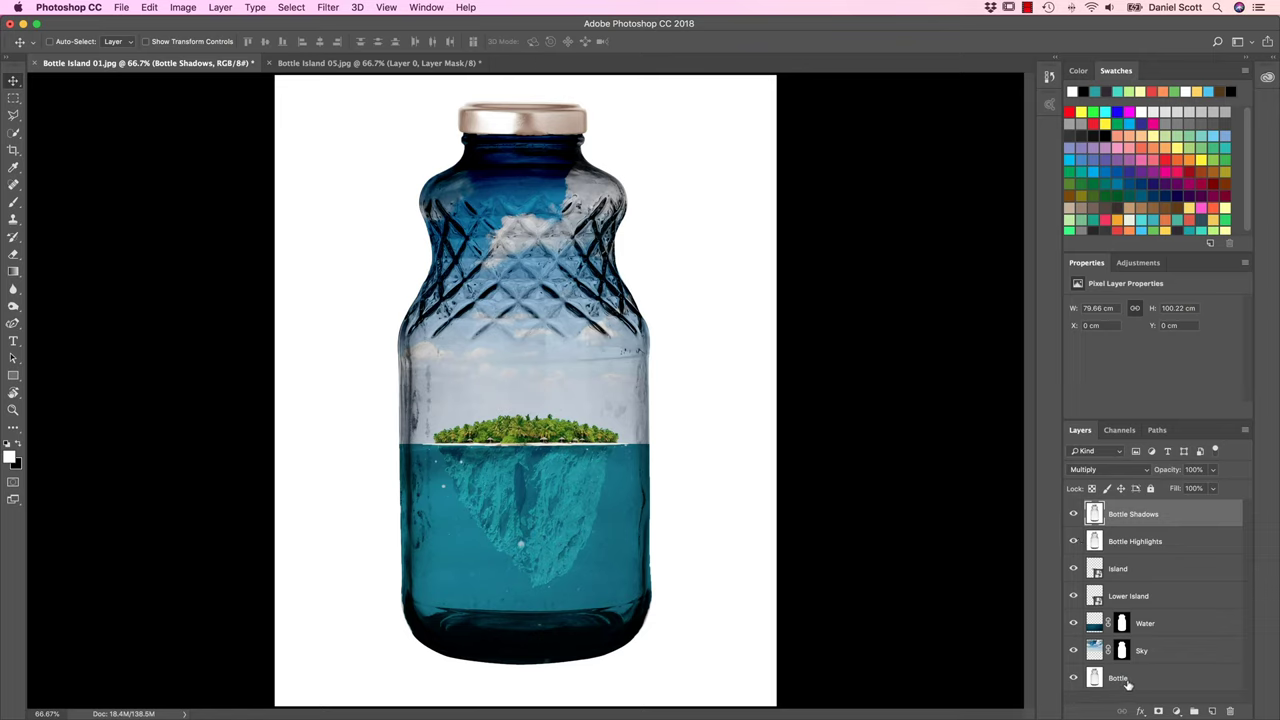
pyautogui.click(1074, 541)
pyautogui.click(1074, 514)
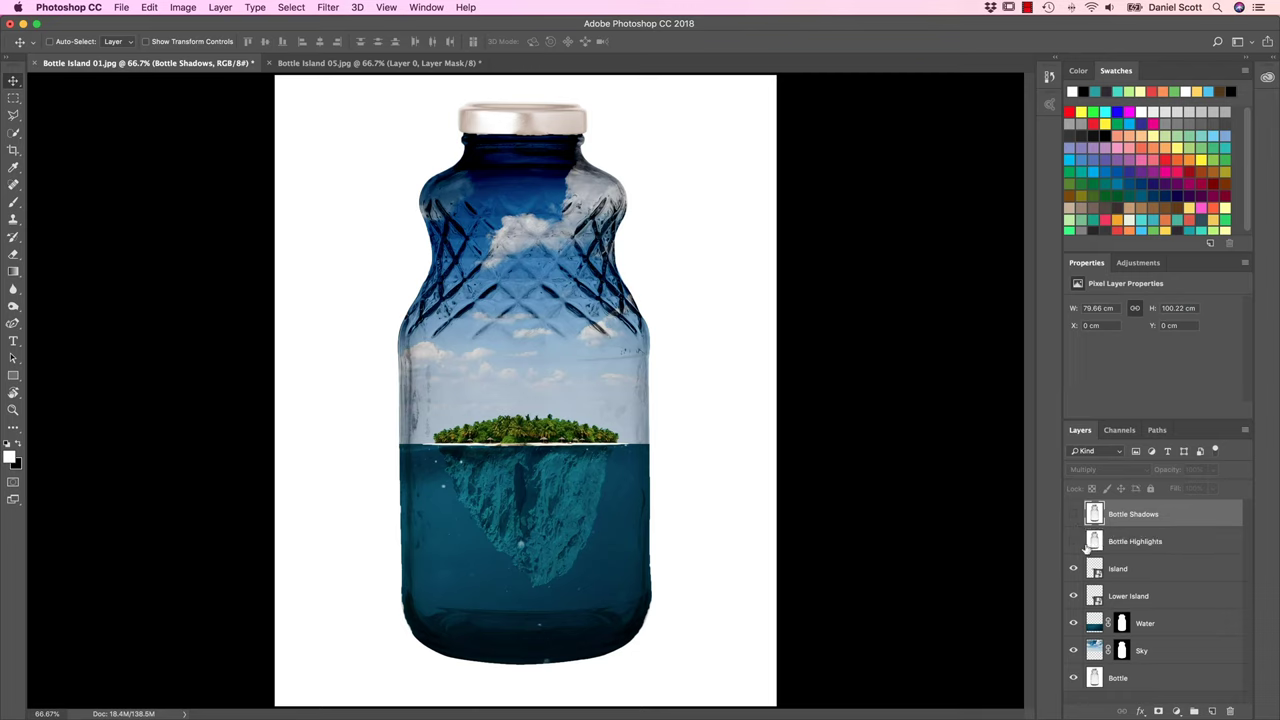
pyautogui.click(1074, 541)
pyautogui.click(1190, 546)
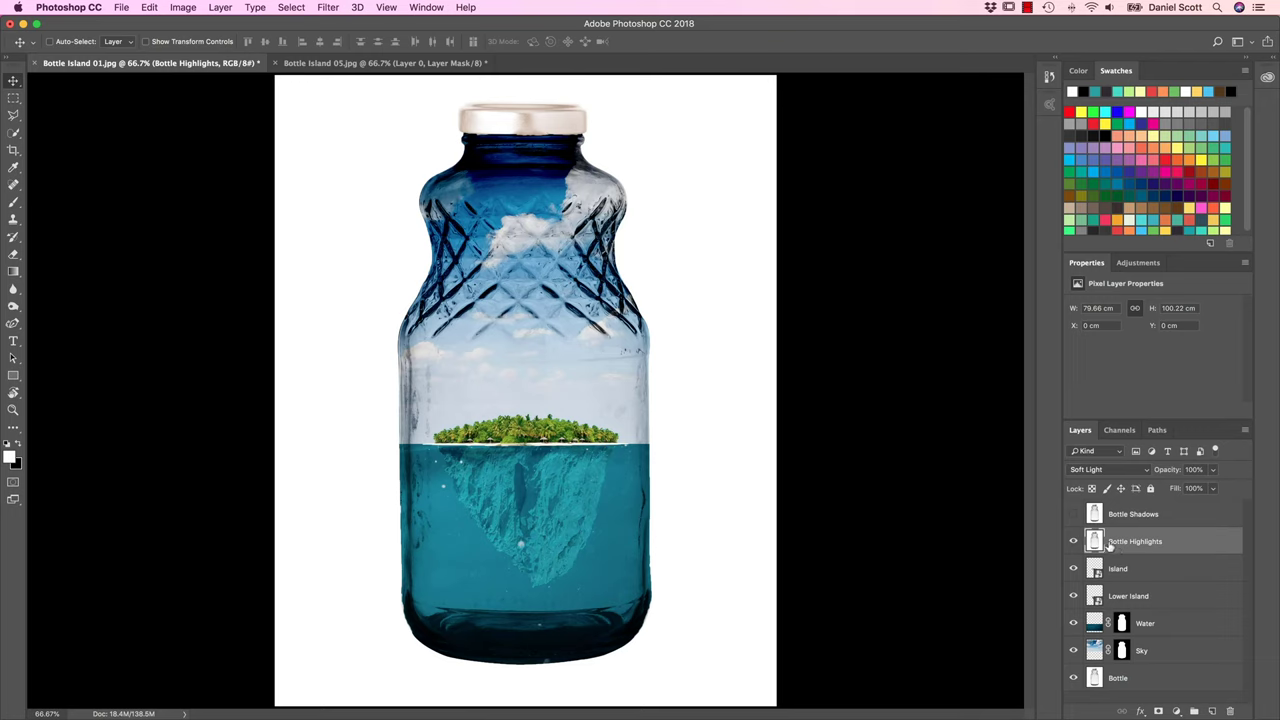
pyautogui.click(1088, 514)
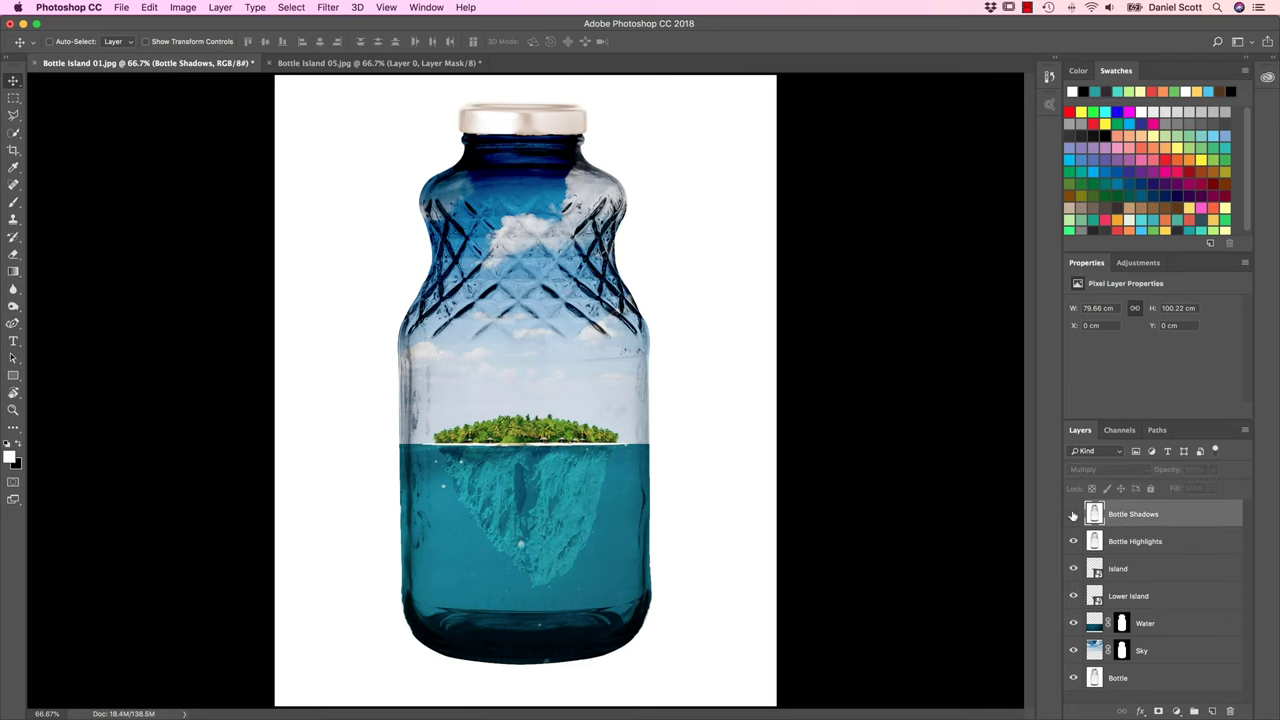
pyautogui.click(1074, 514)
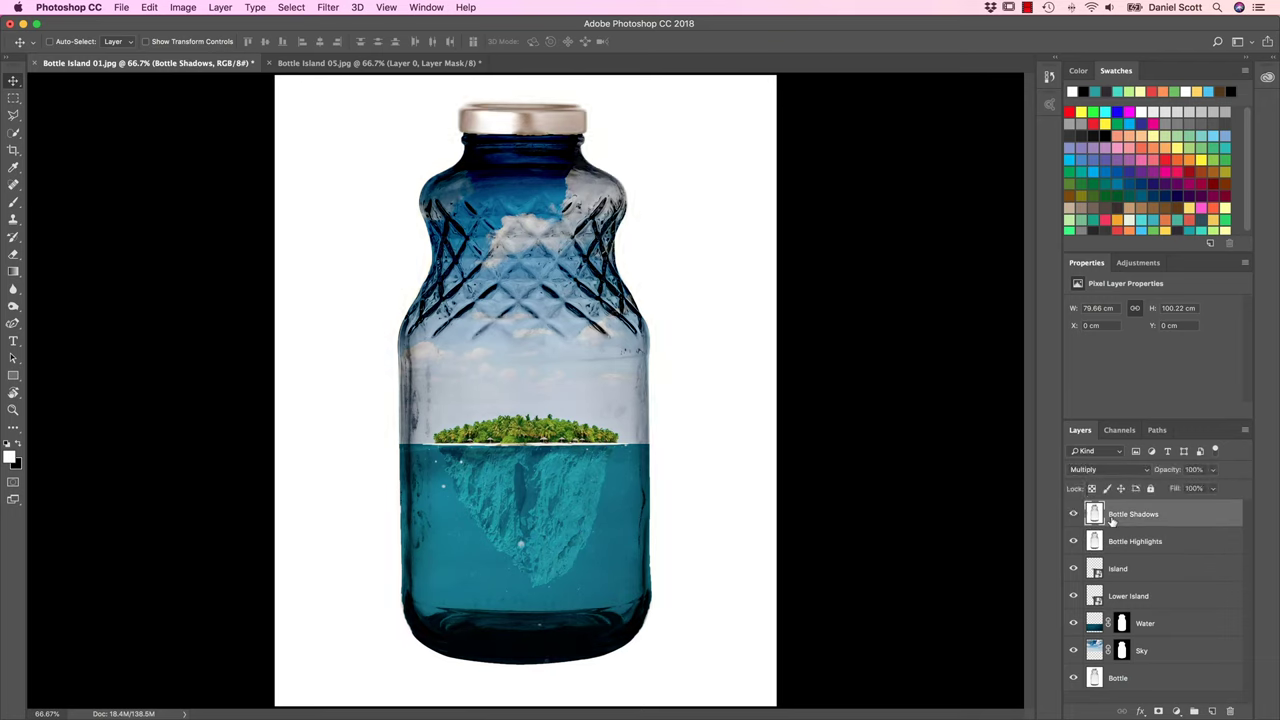
pyautogui.click(1073, 514)
pyautogui.click(1073, 514)
pyautogui.click(1073, 514)
pyautogui.click(1073, 514)
pyautogui.click(1153, 655)
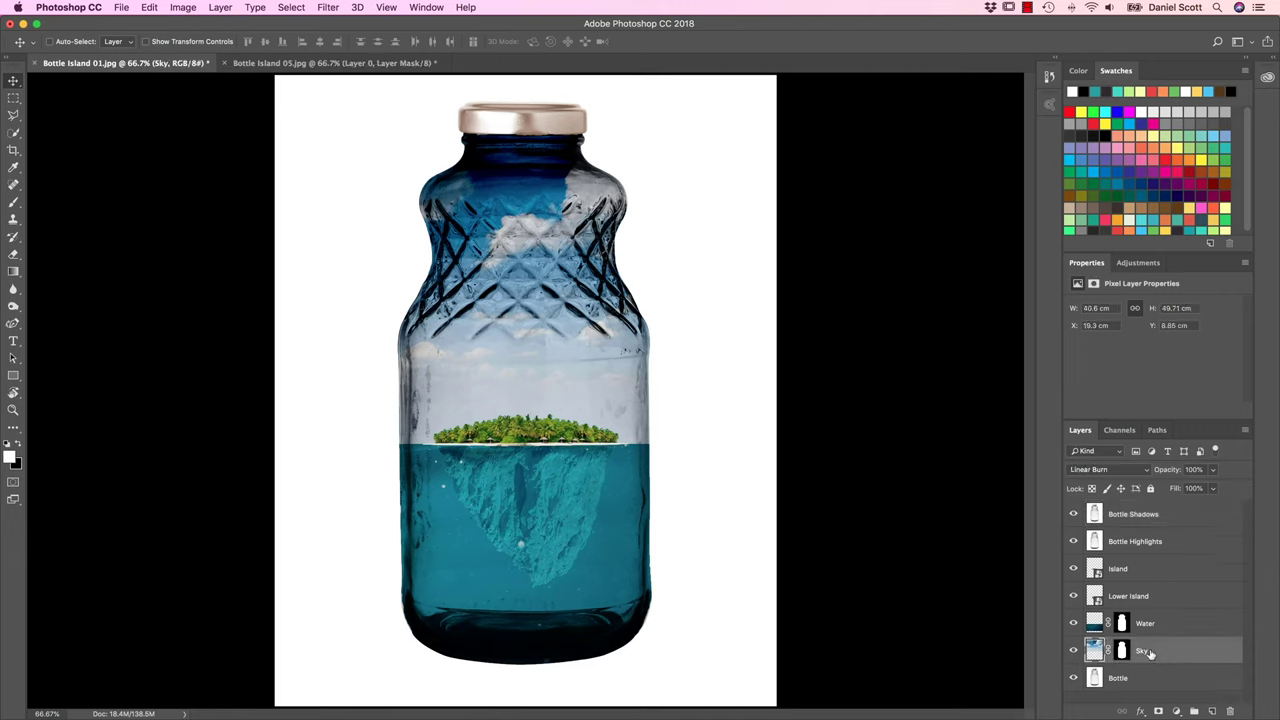
pyautogui.click(1139, 598)
pyautogui.click(1160, 655)
pyautogui.rightClick(1143, 597)
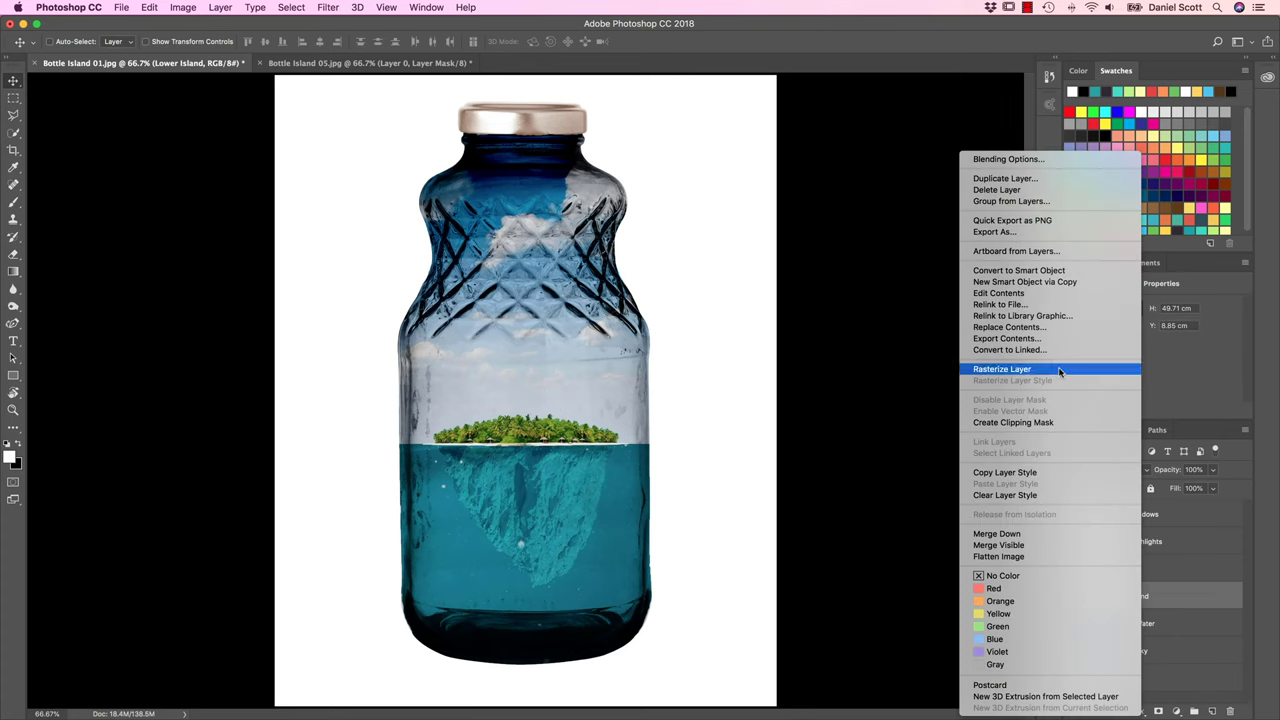
pyautogui.click(1205, 541)
pyautogui.click(1180, 651)
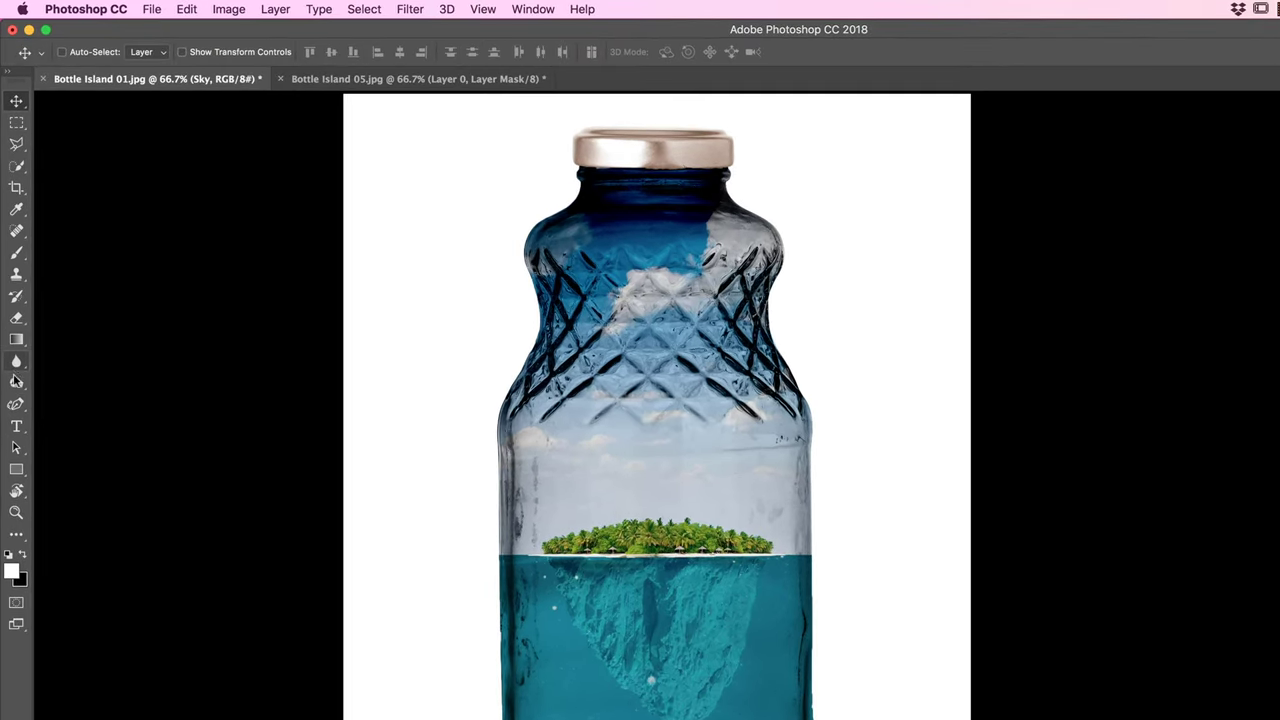
# Step: Pick the Burn Tool with Highlights range and darken the bottle's right shoulder
pyautogui.click(16, 381)
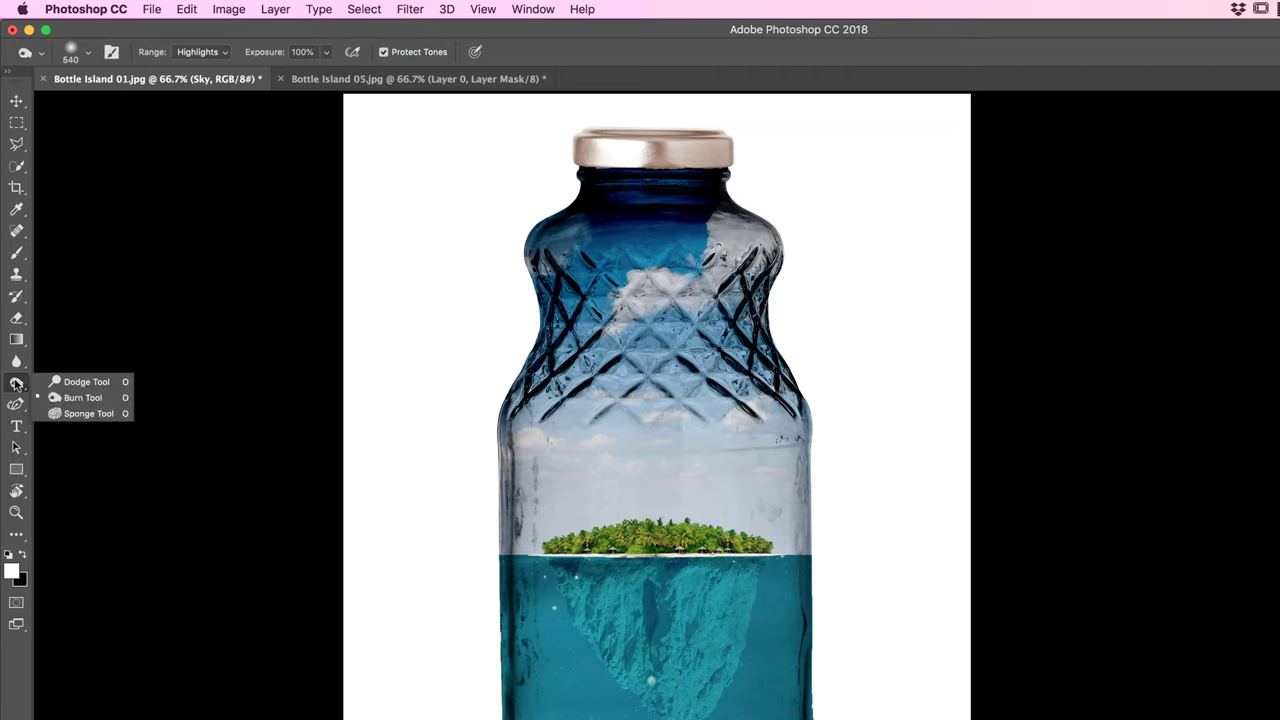
pyautogui.click(82, 397)
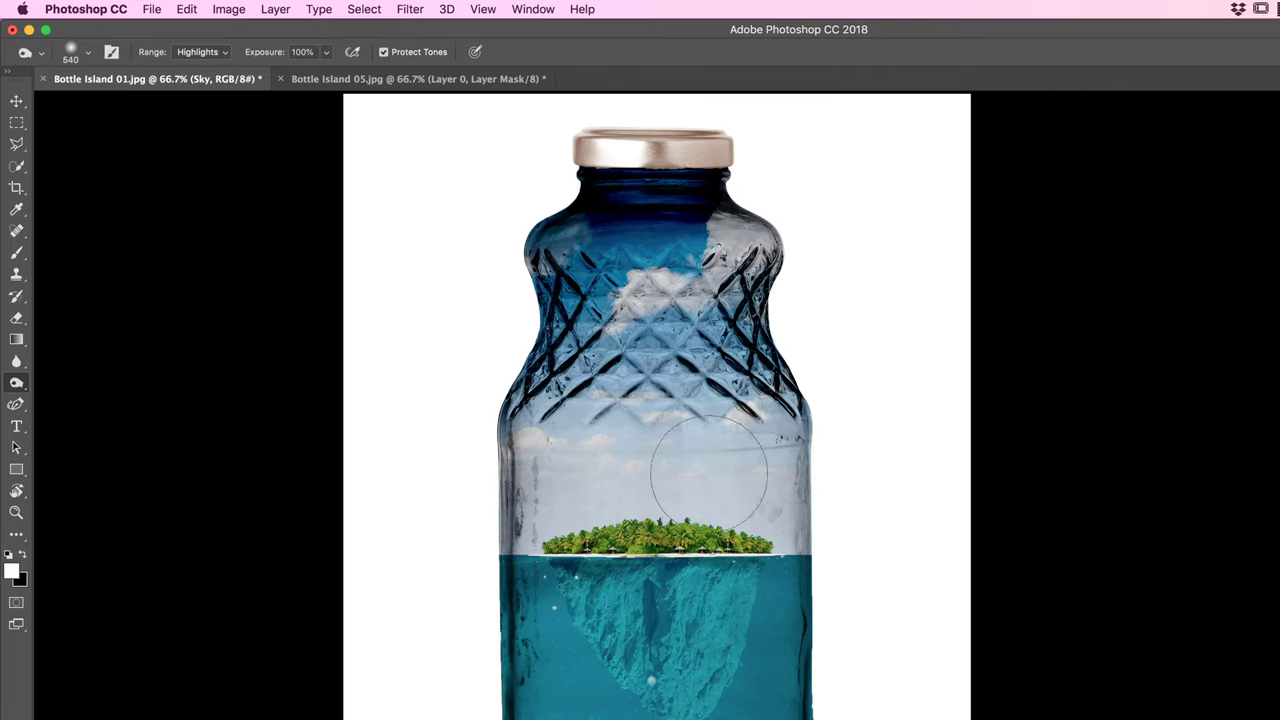
pyautogui.click(195, 51)
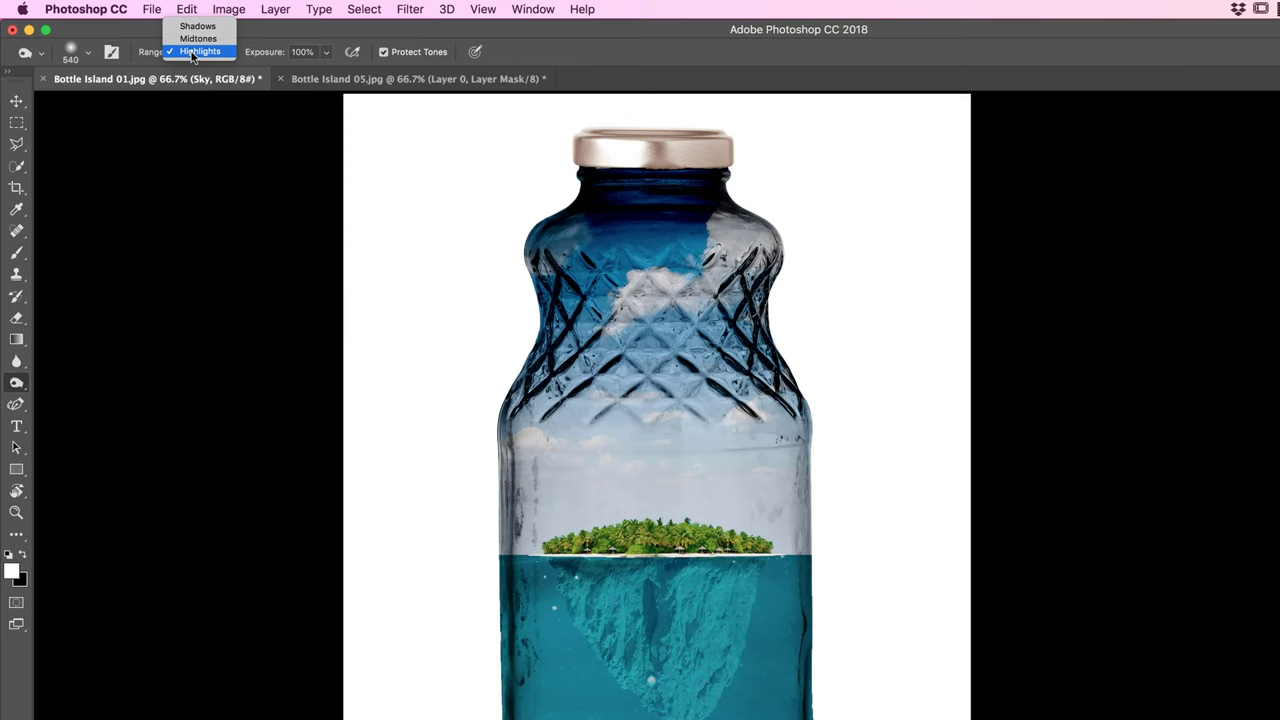
pyautogui.click(193, 52)
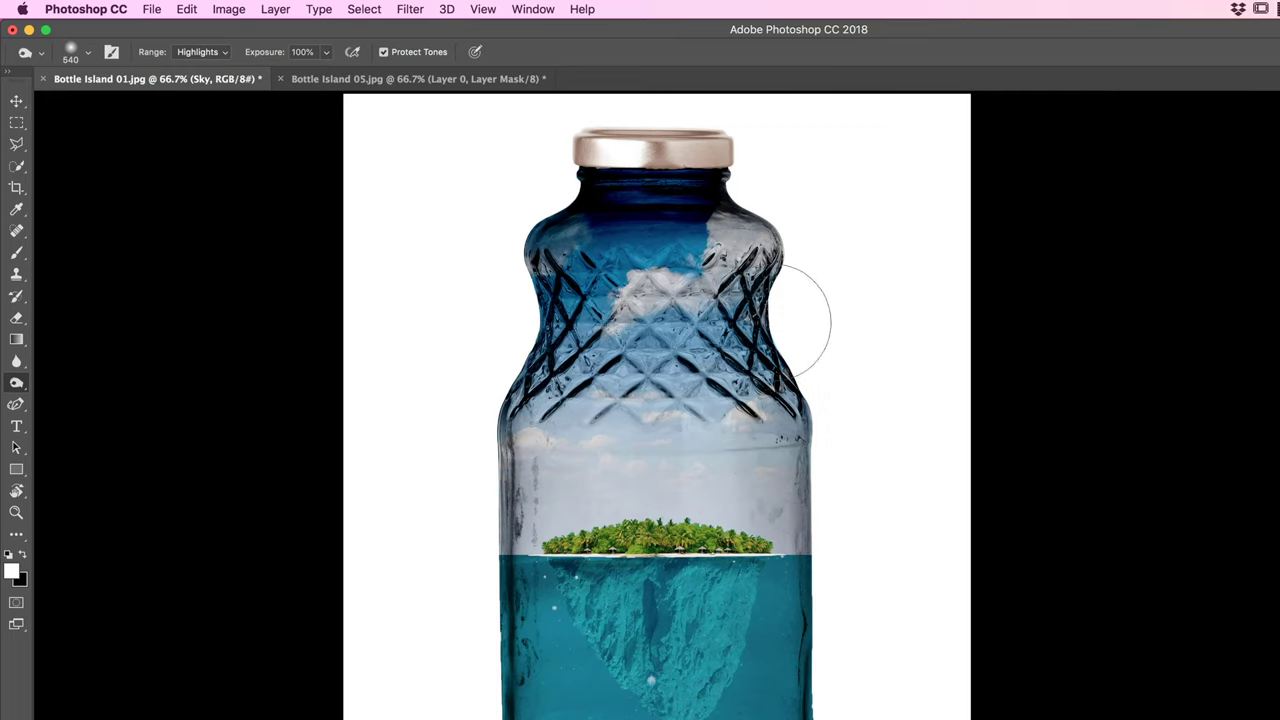
pyautogui.moveTo(766, 309); pyautogui.dragTo(815, 313)
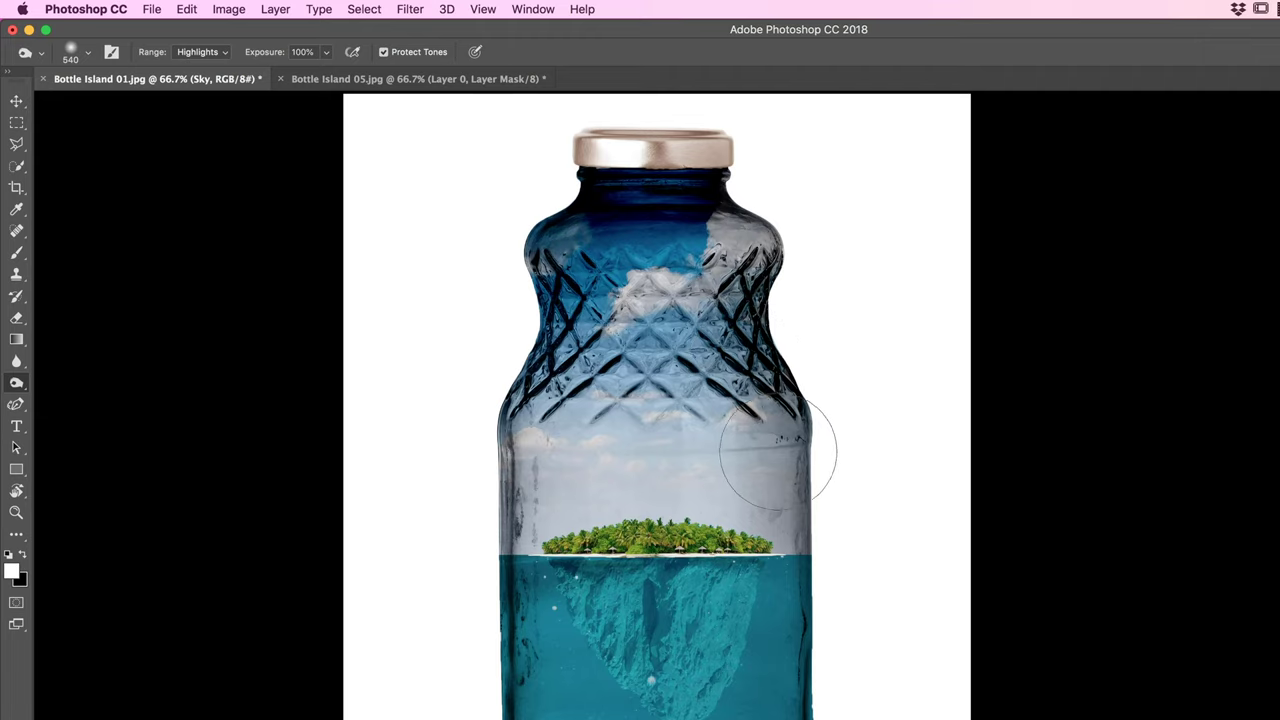
# Step: Enlarge the burn brush to 700 px, adjust hardness, and darken the bottle's left side
pyautogui.press(']')
pyautogui.press(']')
pyautogui.click(89, 53)
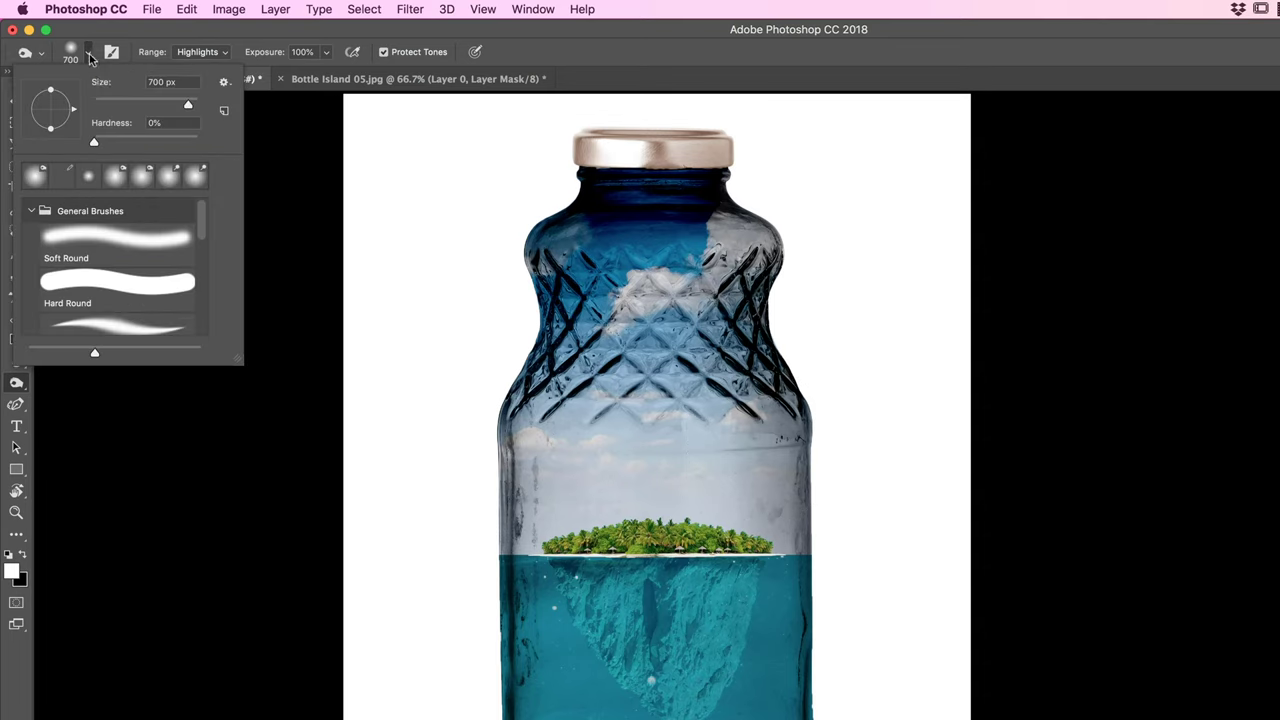
pyautogui.click(94, 142)
pyautogui.press('Return')
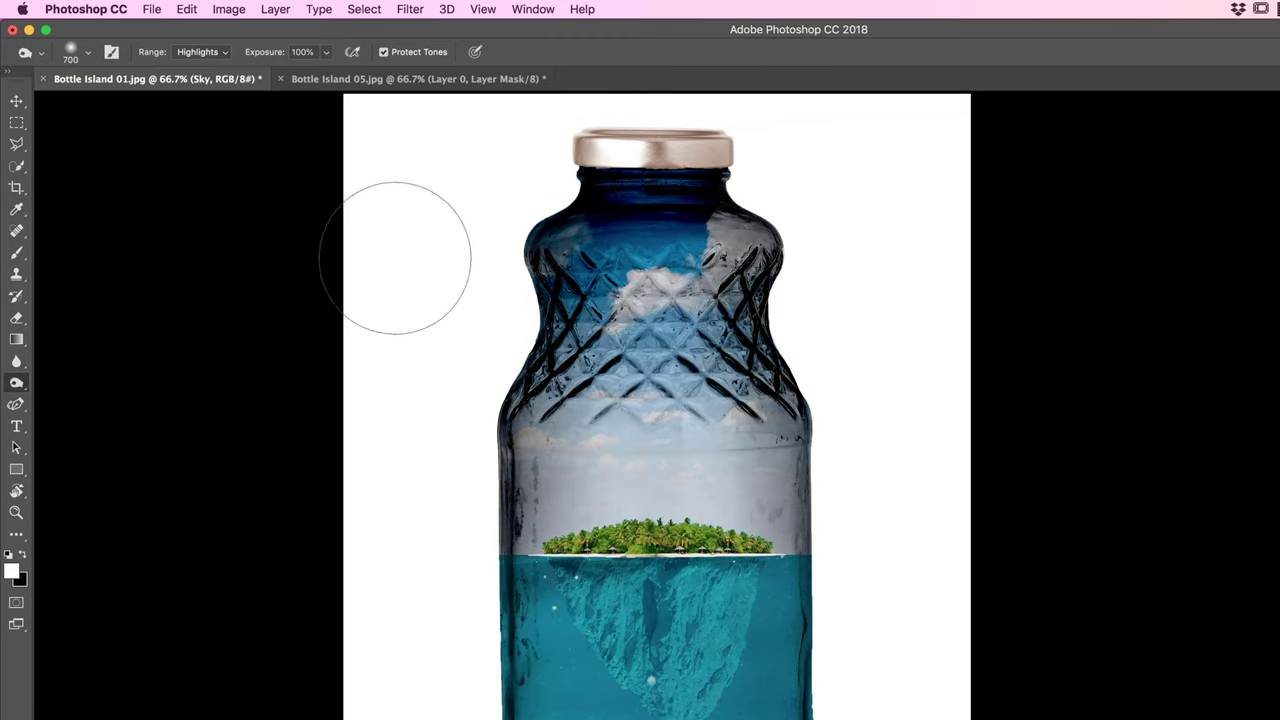
pyautogui.moveTo(510, 505); pyautogui.dragTo(565, 515)
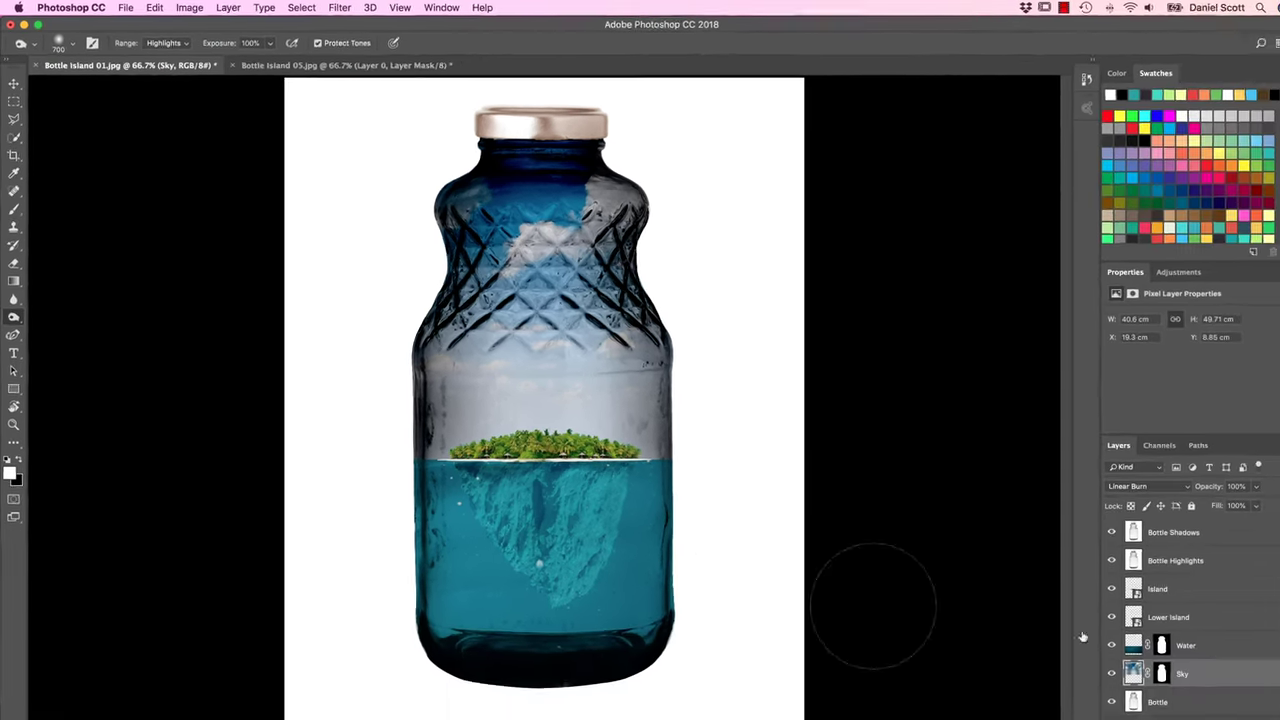
pyautogui.hotkey('alt', ']')
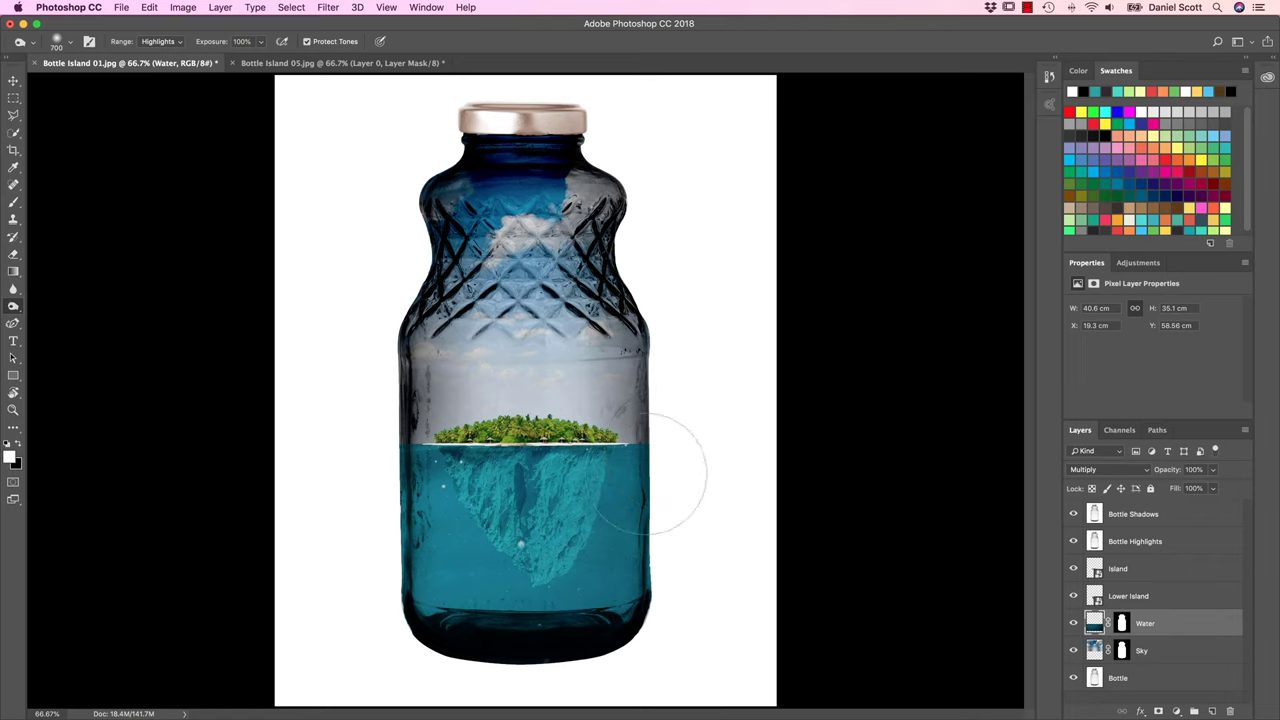
# Step: Switch the burn range to Midtones for darkening the water's edges and bottom
pyautogui.click(159, 41)
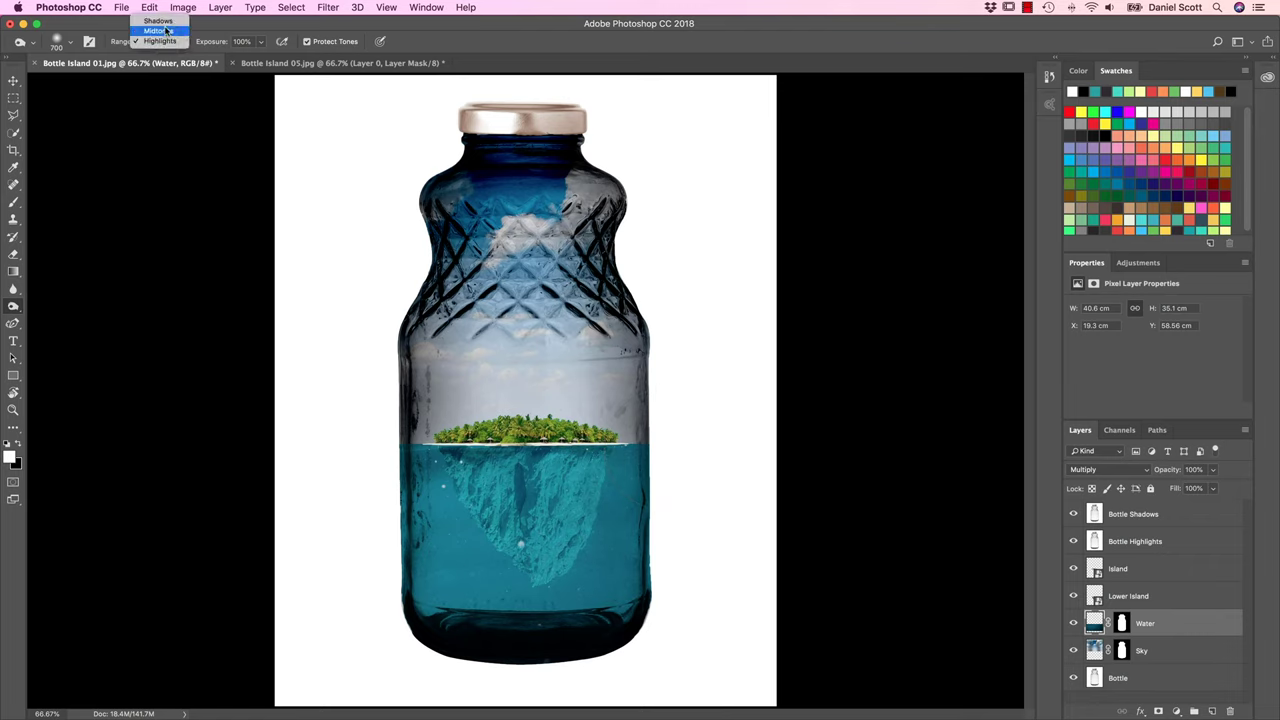
pyautogui.click(158, 31)
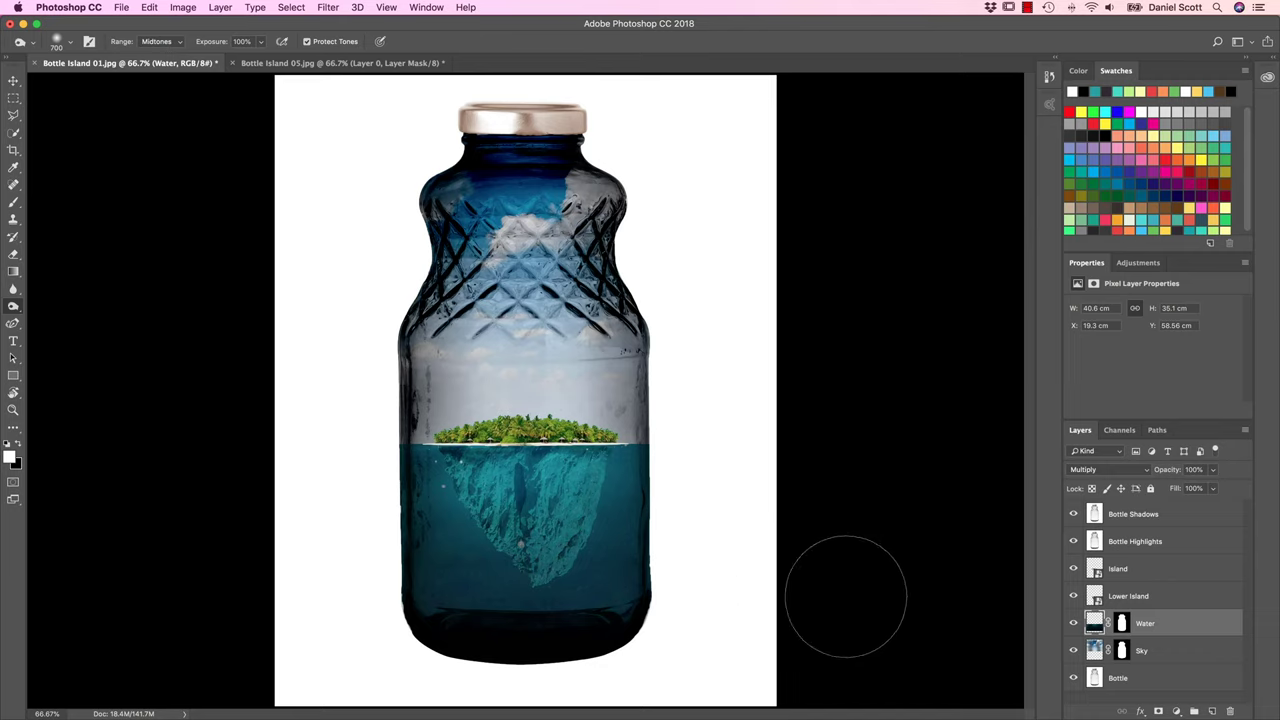
pyautogui.click(1155, 568)
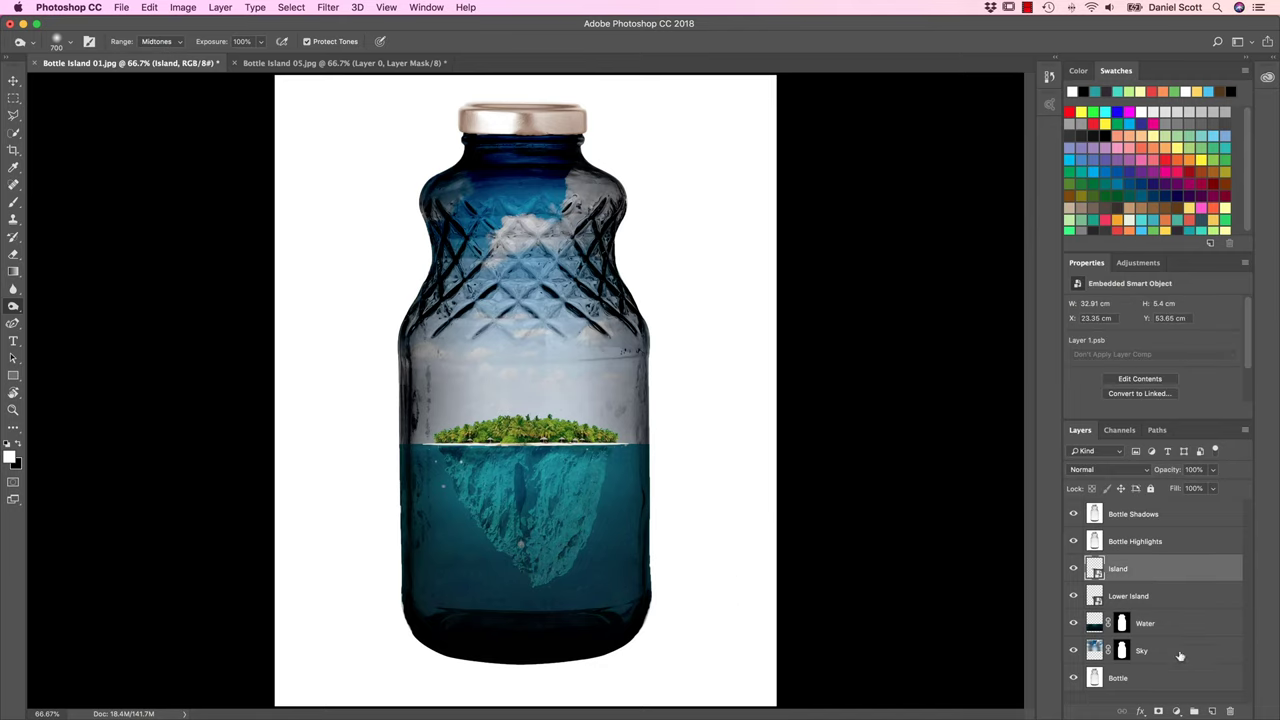
# Step: Preview blend modes from Linear Dodge to Luminosity on the Island layer, then settle on Multiply
pyautogui.press('v')
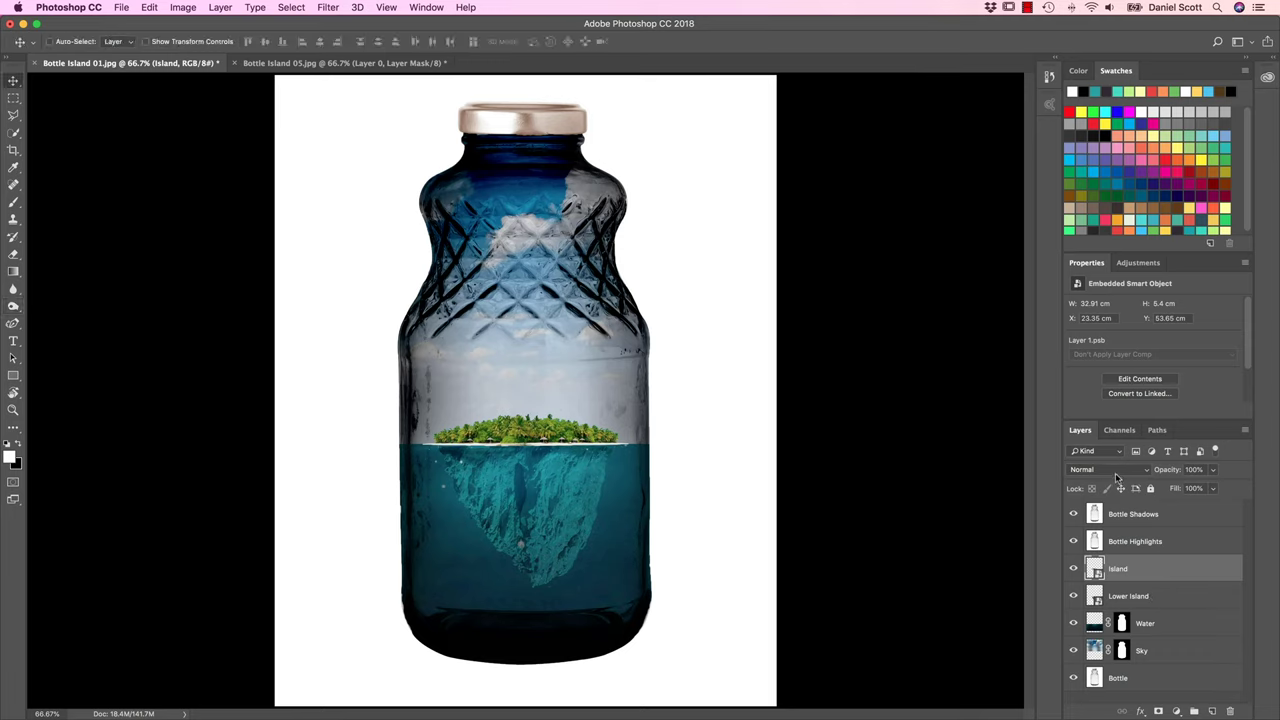
pyautogui.hotkey('shift', '+')
pyautogui.hotkey('shift', '+')
pyautogui.hotkey('shift', '+')
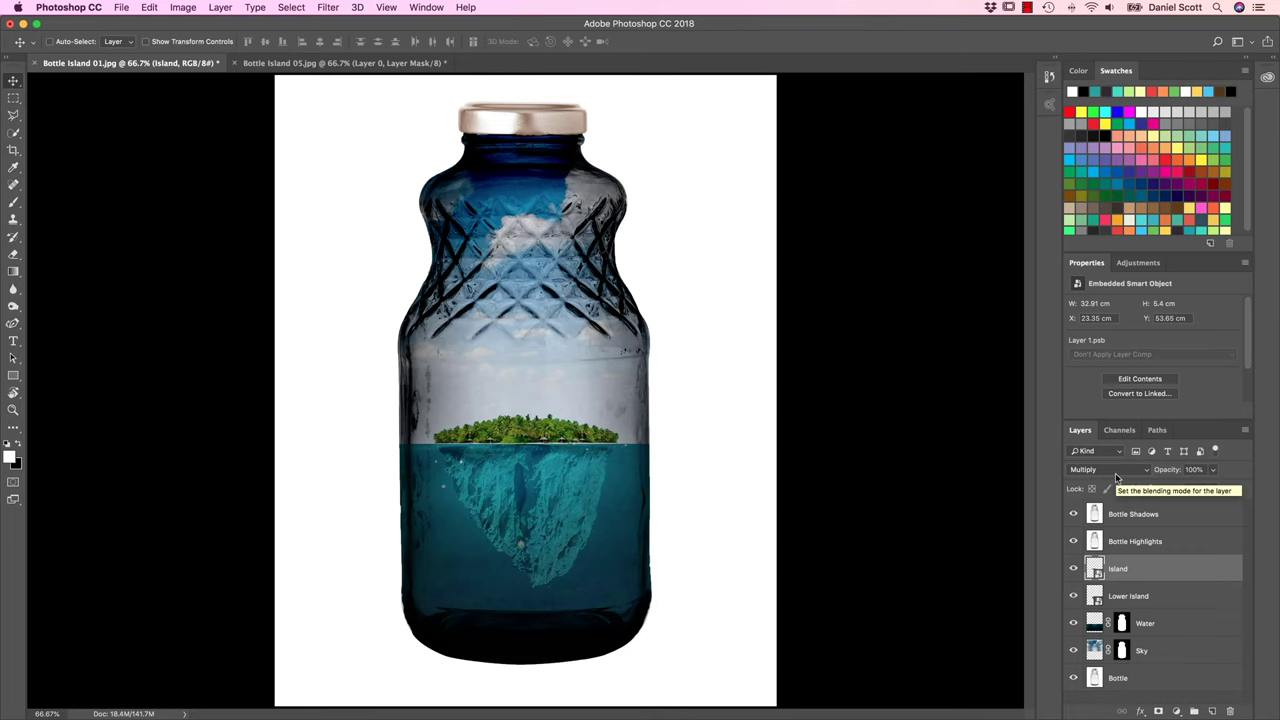
pyautogui.hotkey('shift', '+')
pyautogui.hotkey('shift', '+')
pyautogui.hotkey('shift', '+')
pyautogui.hotkey('shift', '+')
pyautogui.hotkey('shift', '+')
pyautogui.hotkey('shift', '+')
pyautogui.hotkey('shift', '+')
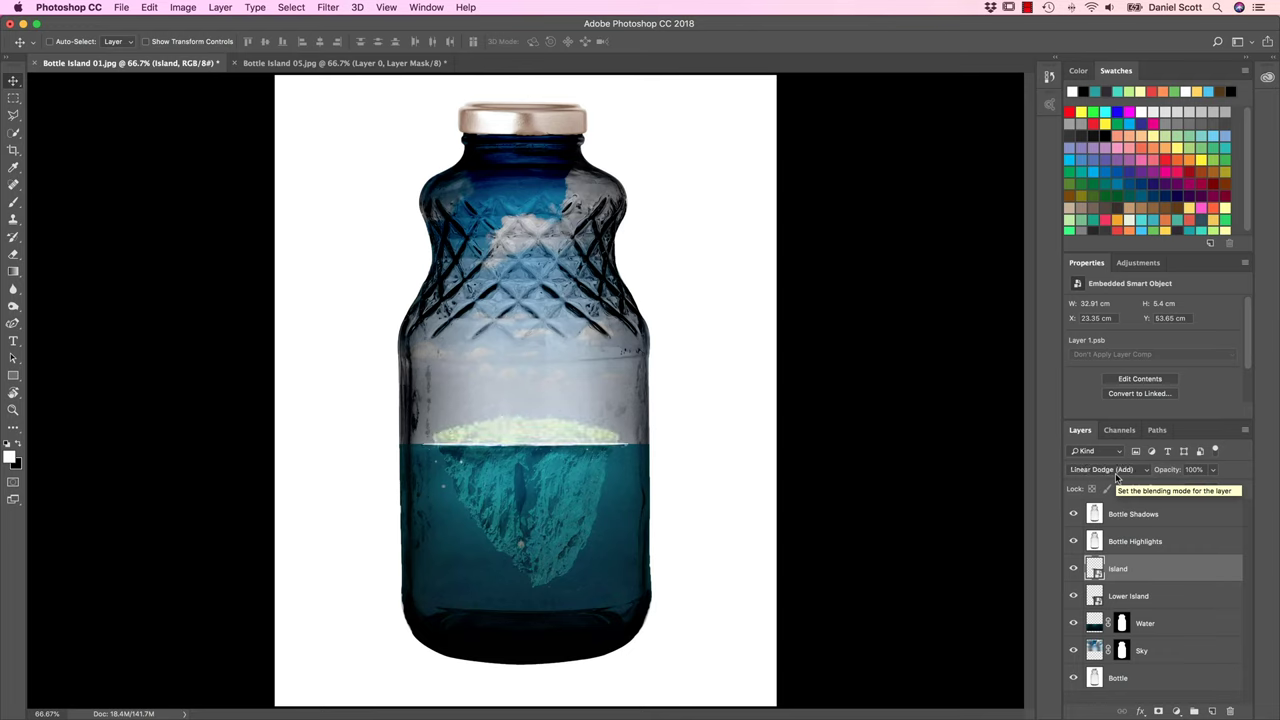
pyautogui.hotkey('shift', '+')
pyautogui.hotkey('shift', '+')
pyautogui.hotkey('shift', '+')
pyautogui.hotkey('shift', '+')
pyautogui.hotkey('shift', '+')
pyautogui.hotkey('shift', '+')
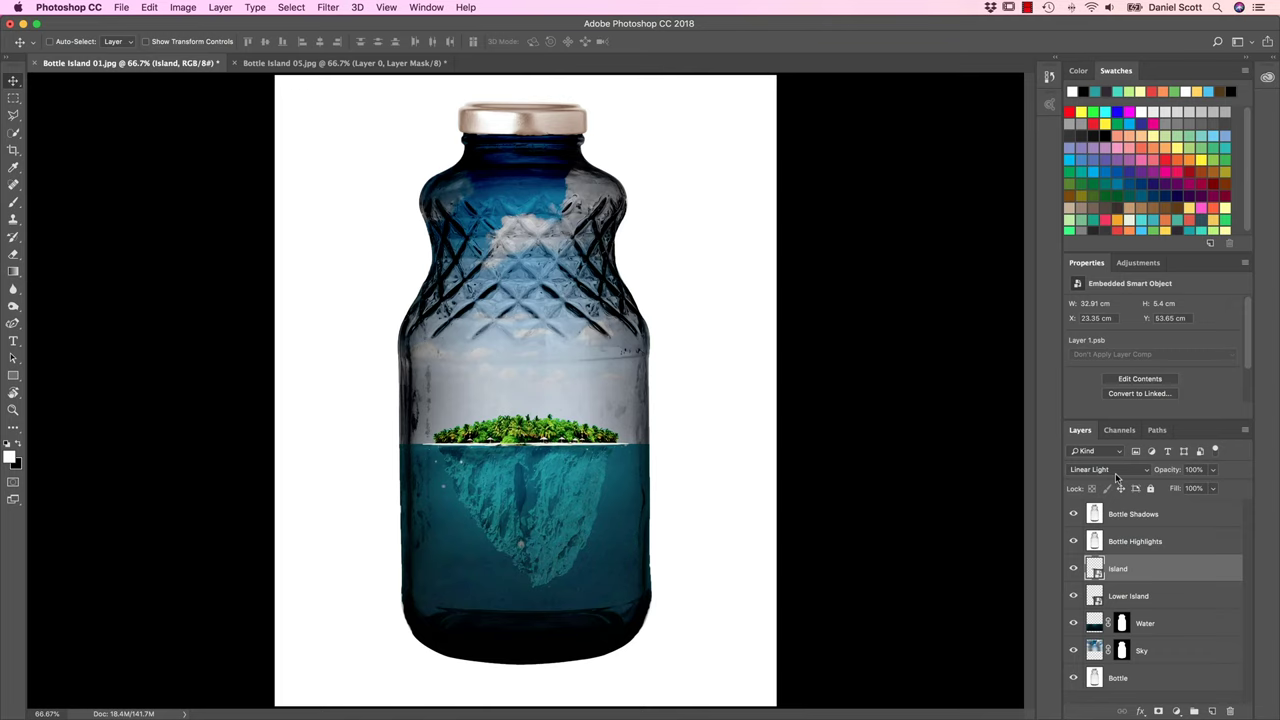
pyautogui.hotkey('shift', '+')
pyautogui.hotkey('shift', '+')
pyautogui.hotkey('shift', '+')
pyautogui.hotkey('shift', '+')
pyautogui.hotkey('shift', '+')
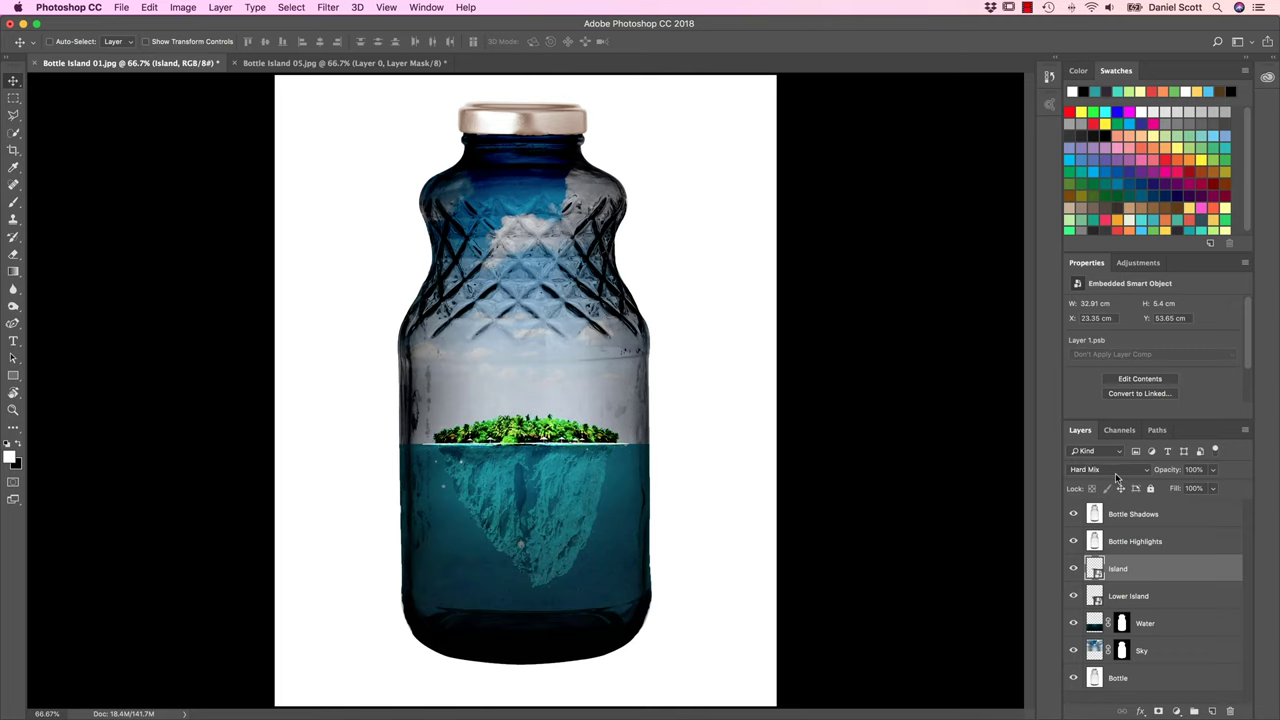
pyautogui.hotkey('shift', '+')
pyautogui.hotkey('shift', '+')
pyautogui.hotkey('shift', '+')
pyautogui.hotkey('shift', '+')
pyautogui.hotkey('shift', '+')
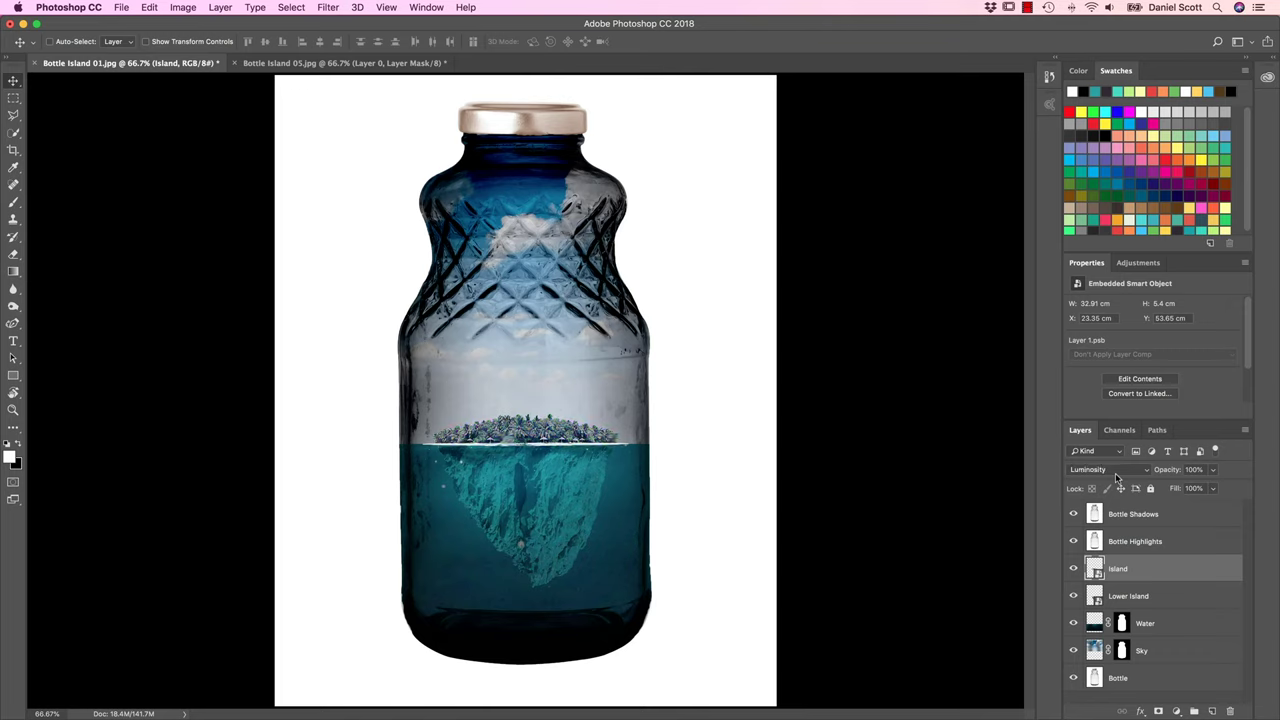
pyautogui.hotkey('shift', '+')
pyautogui.hotkey('shift', '+')
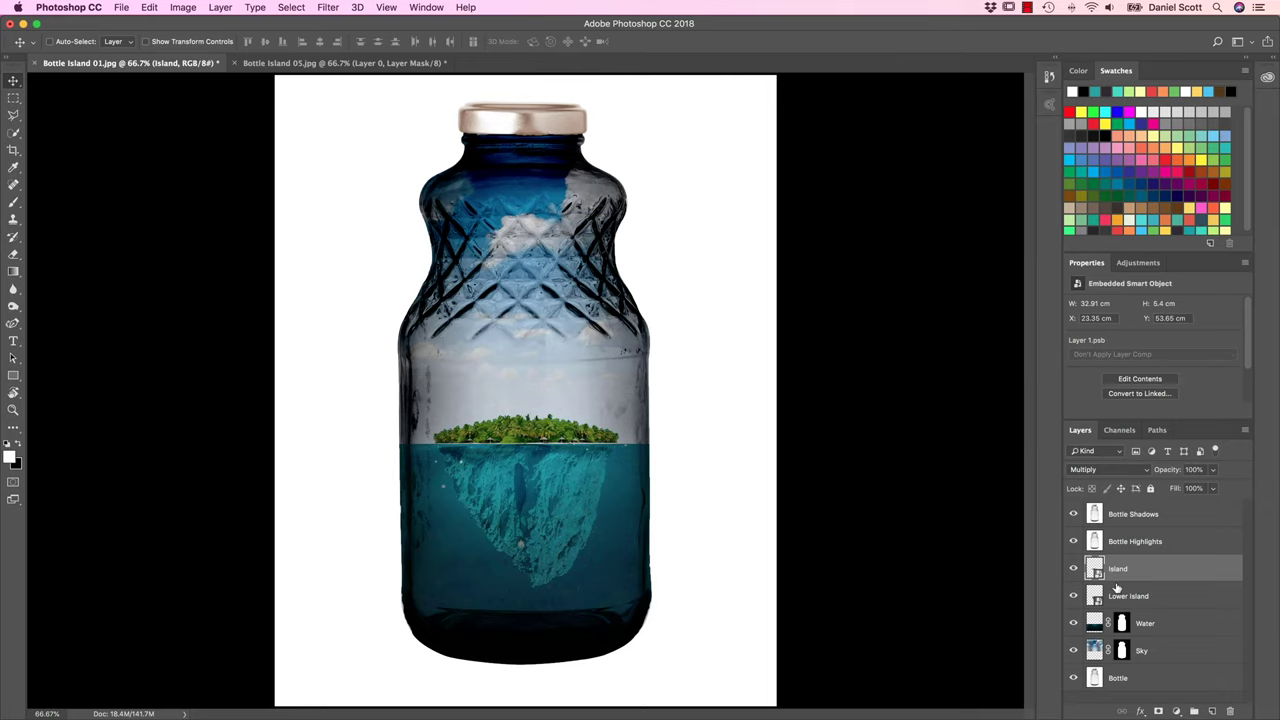
pyautogui.click(1133, 474)
pyautogui.click(1125, 432)
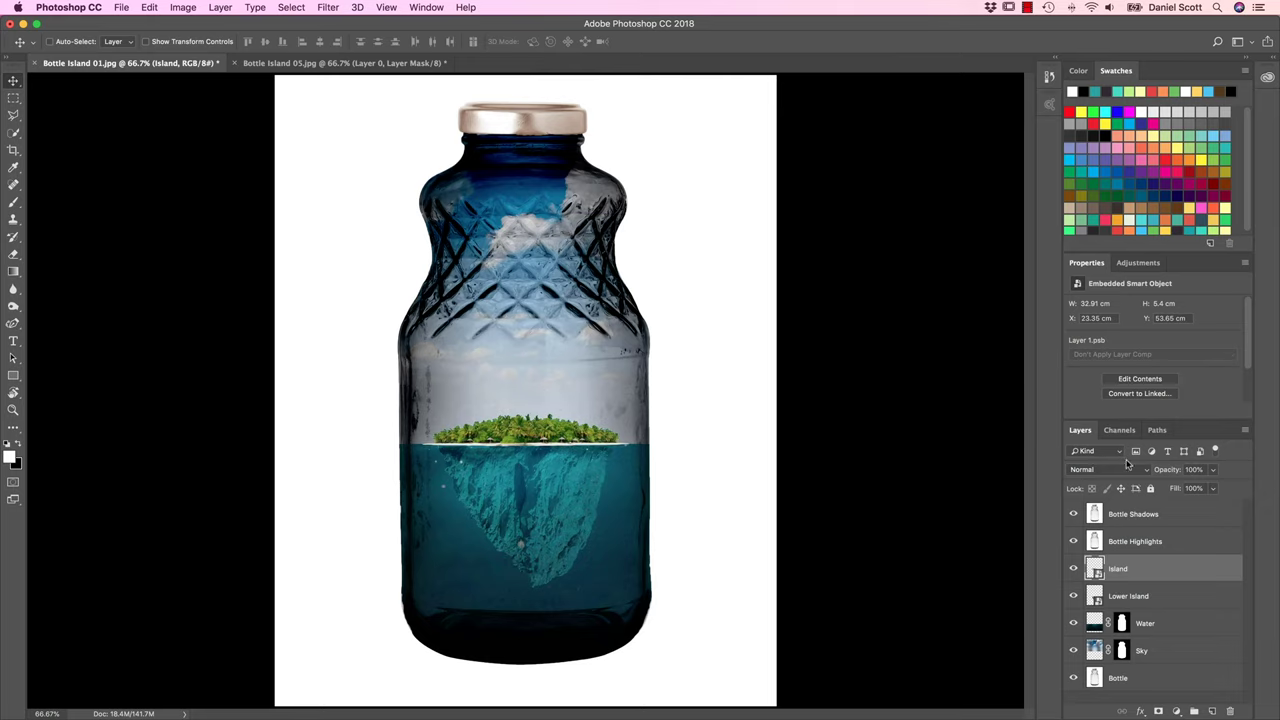
pyautogui.click(1125, 470)
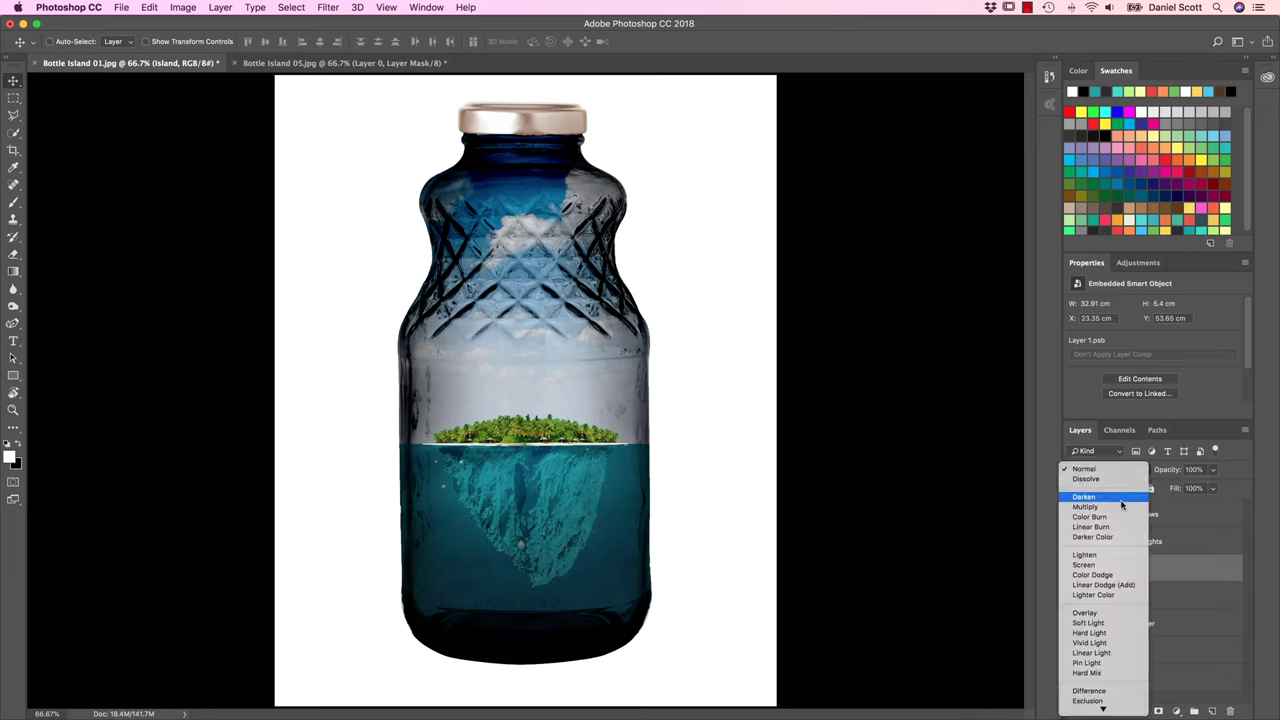
pyautogui.click(1121, 507)
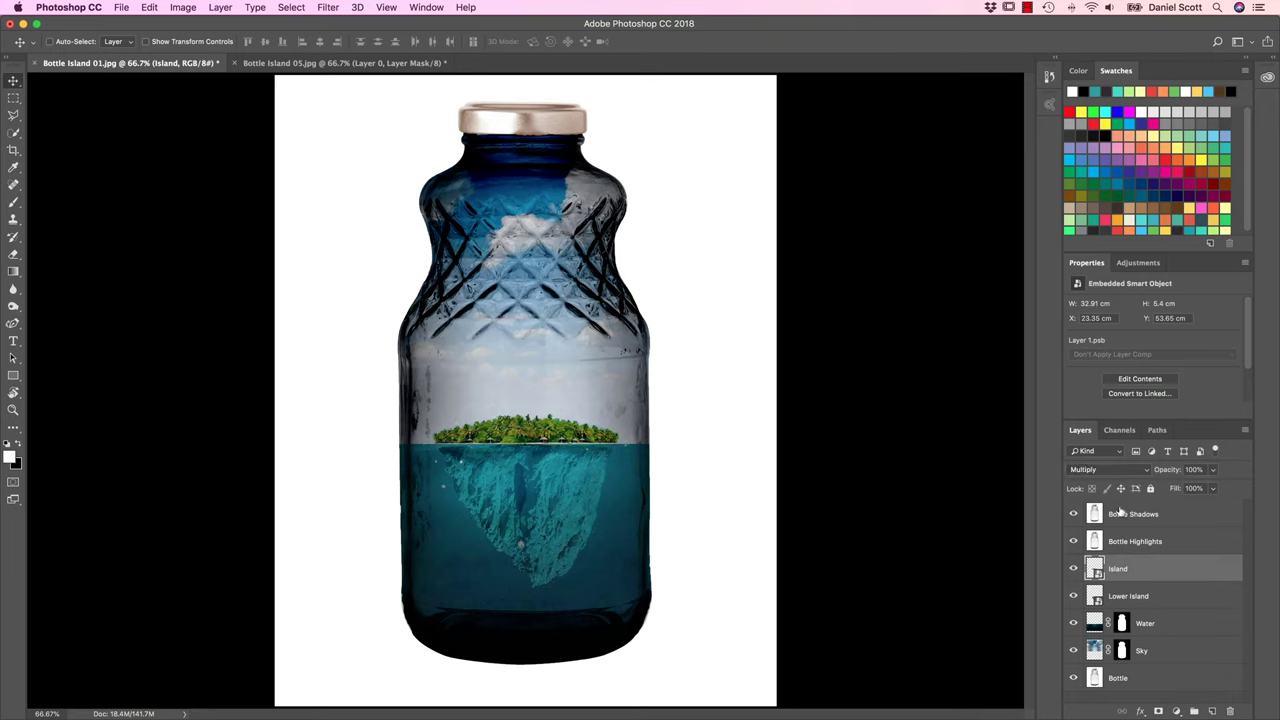